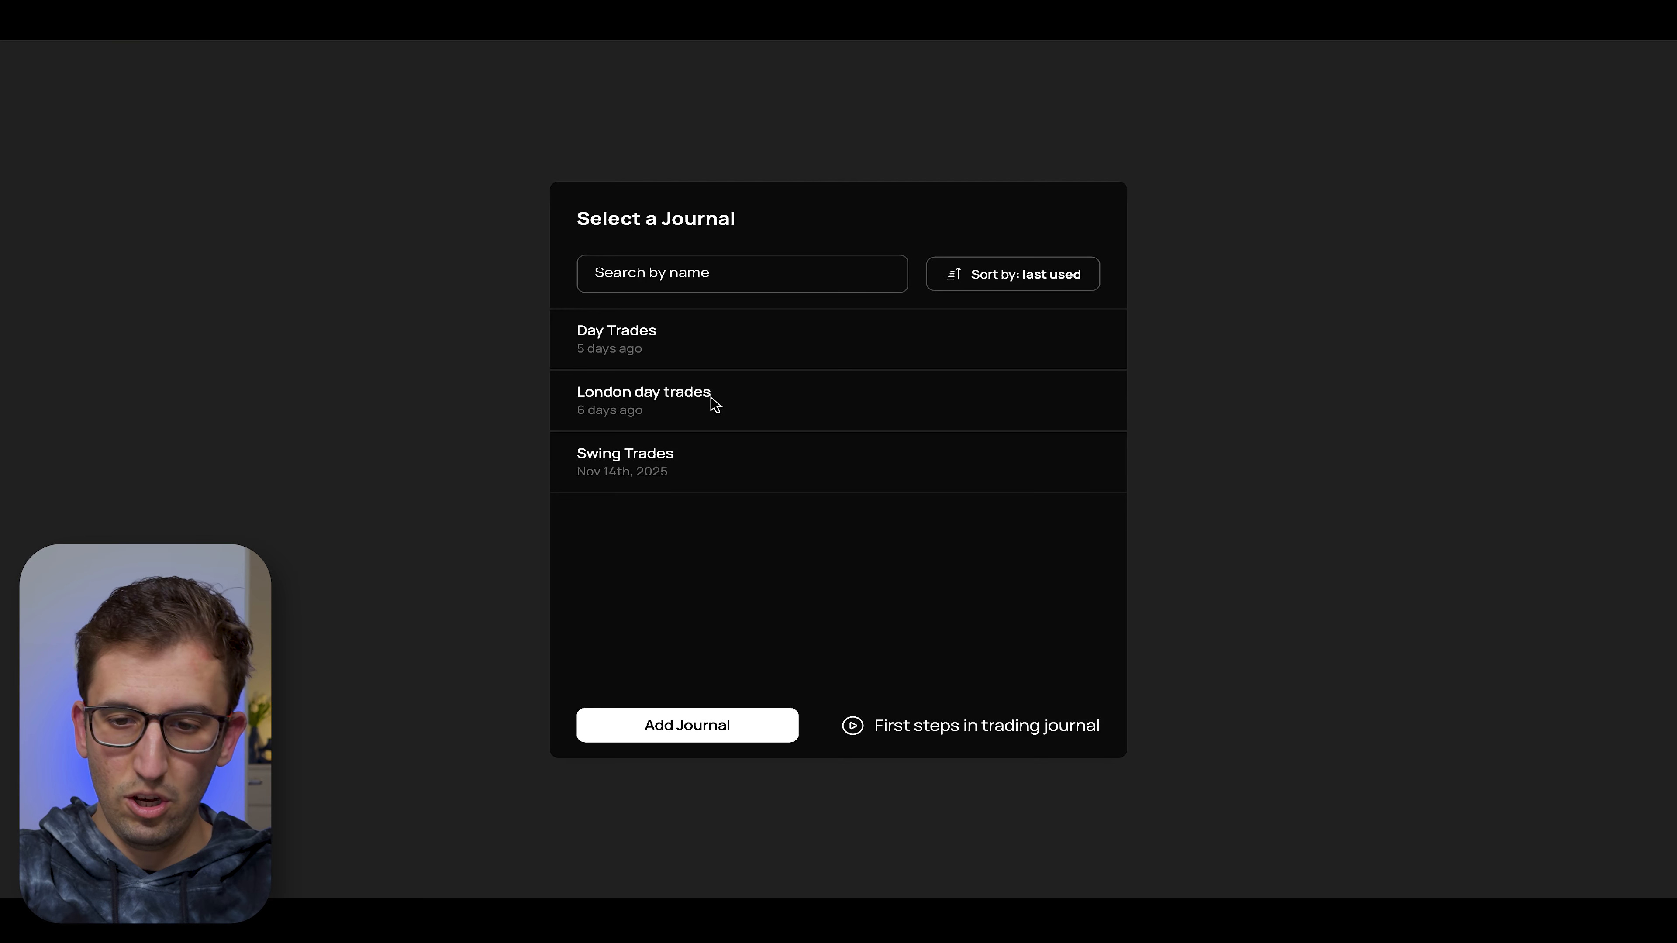
Step: Start a new trading journal and name it "Youtube day trade"
left_click(705, 728)
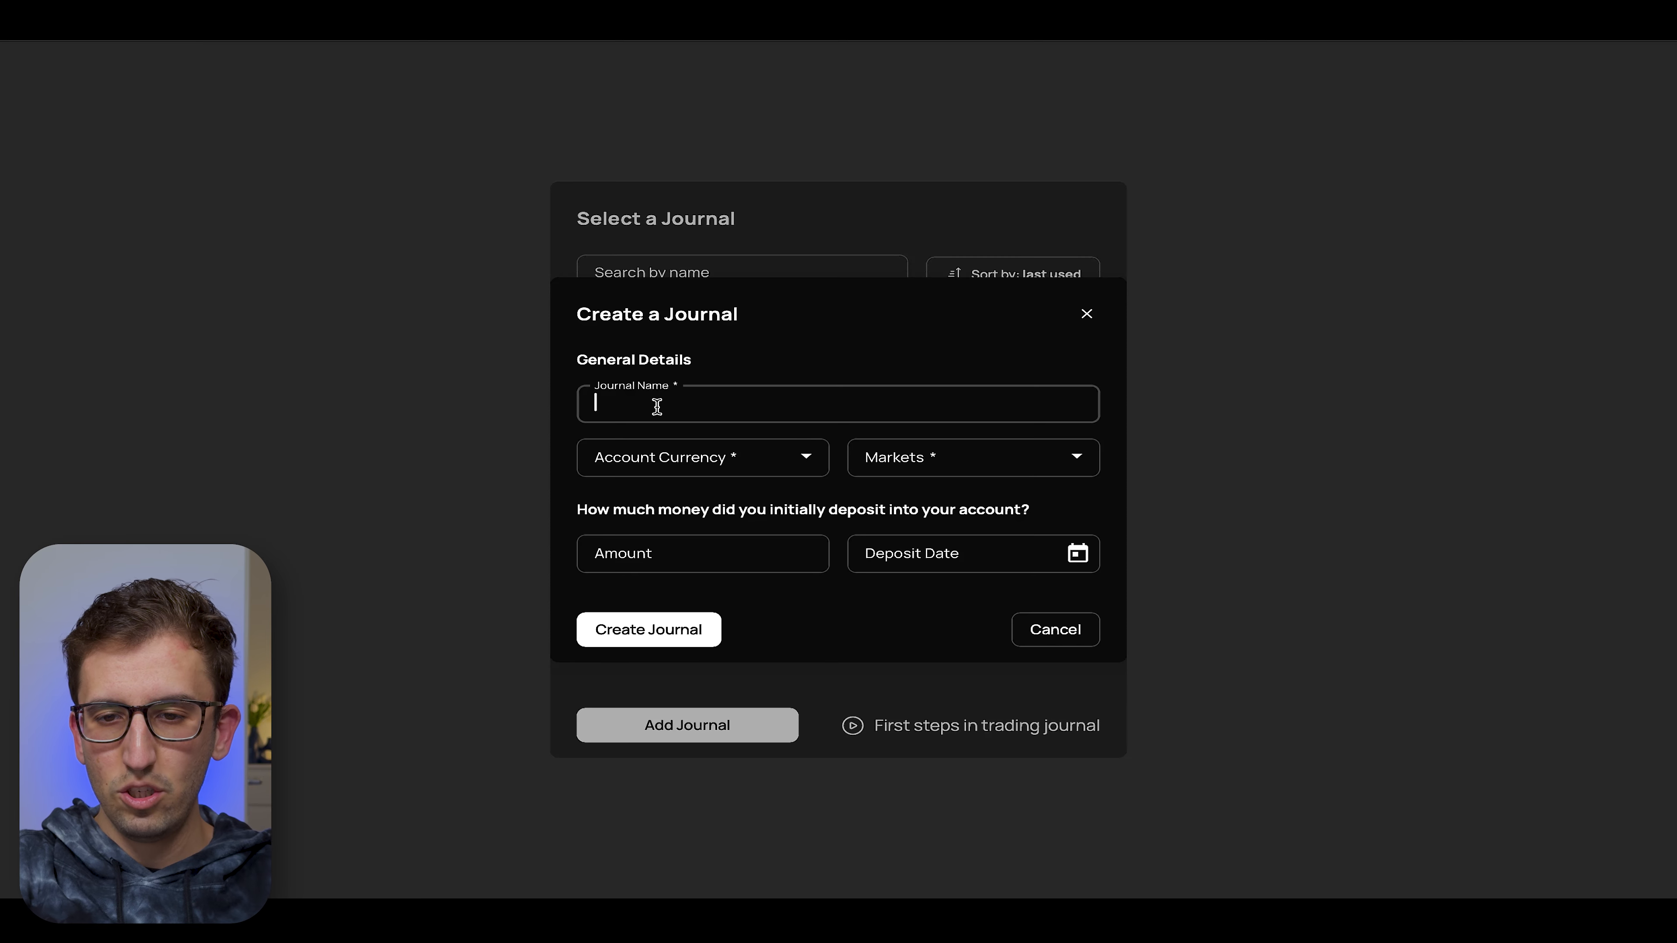
type("Y")
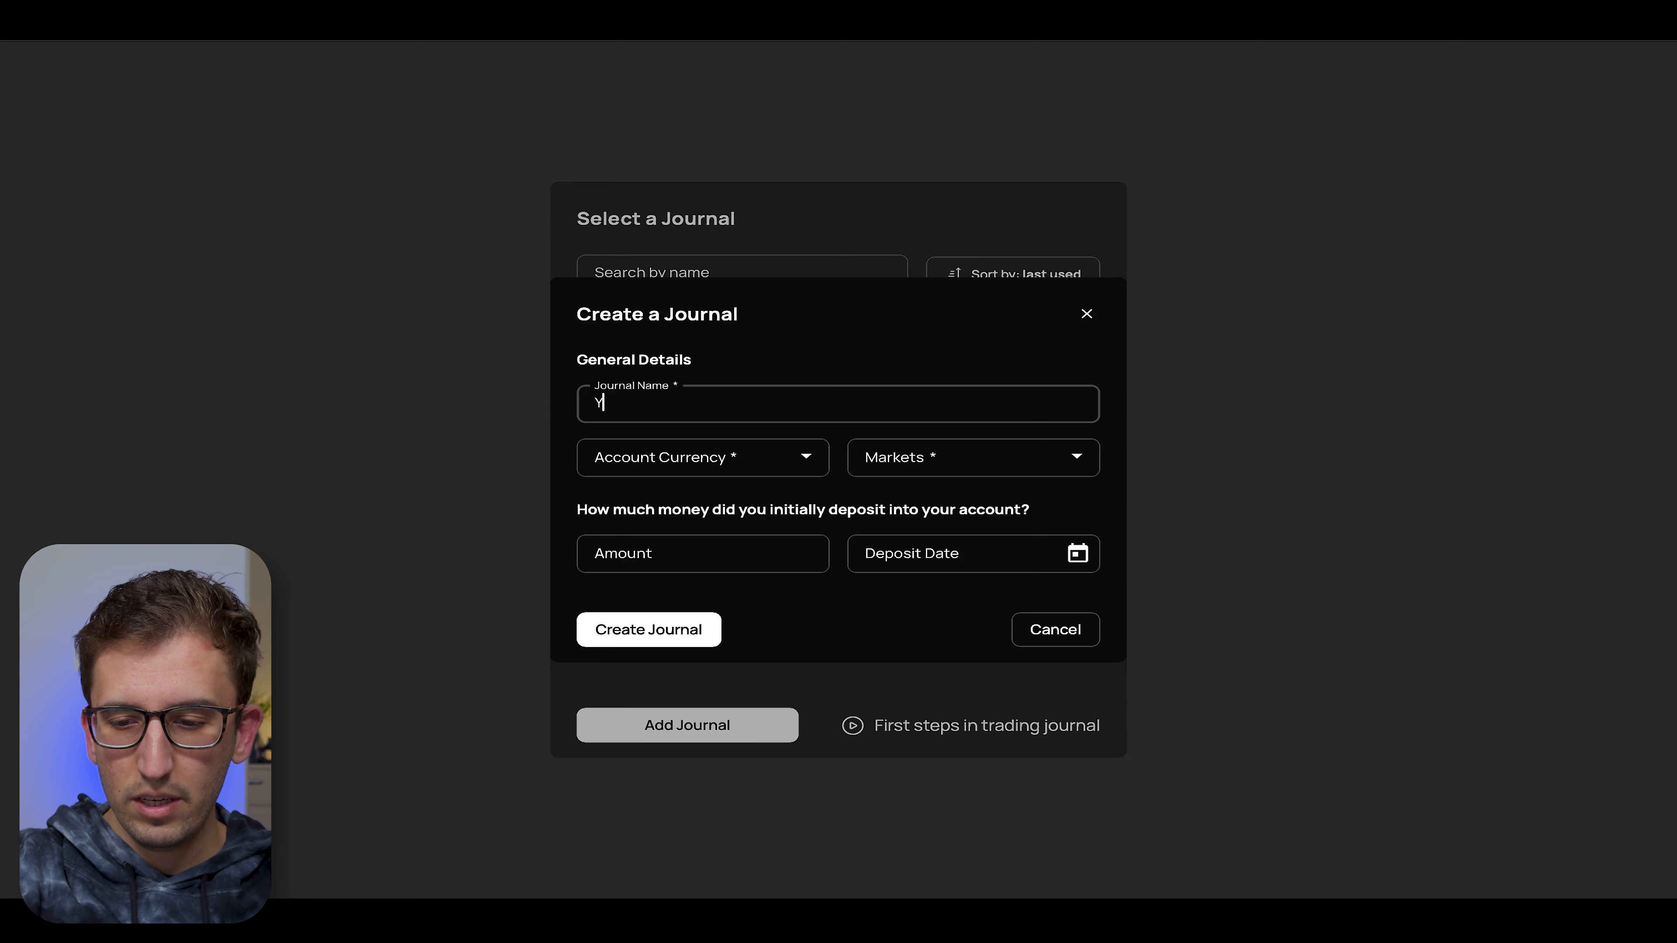
type("outube da")
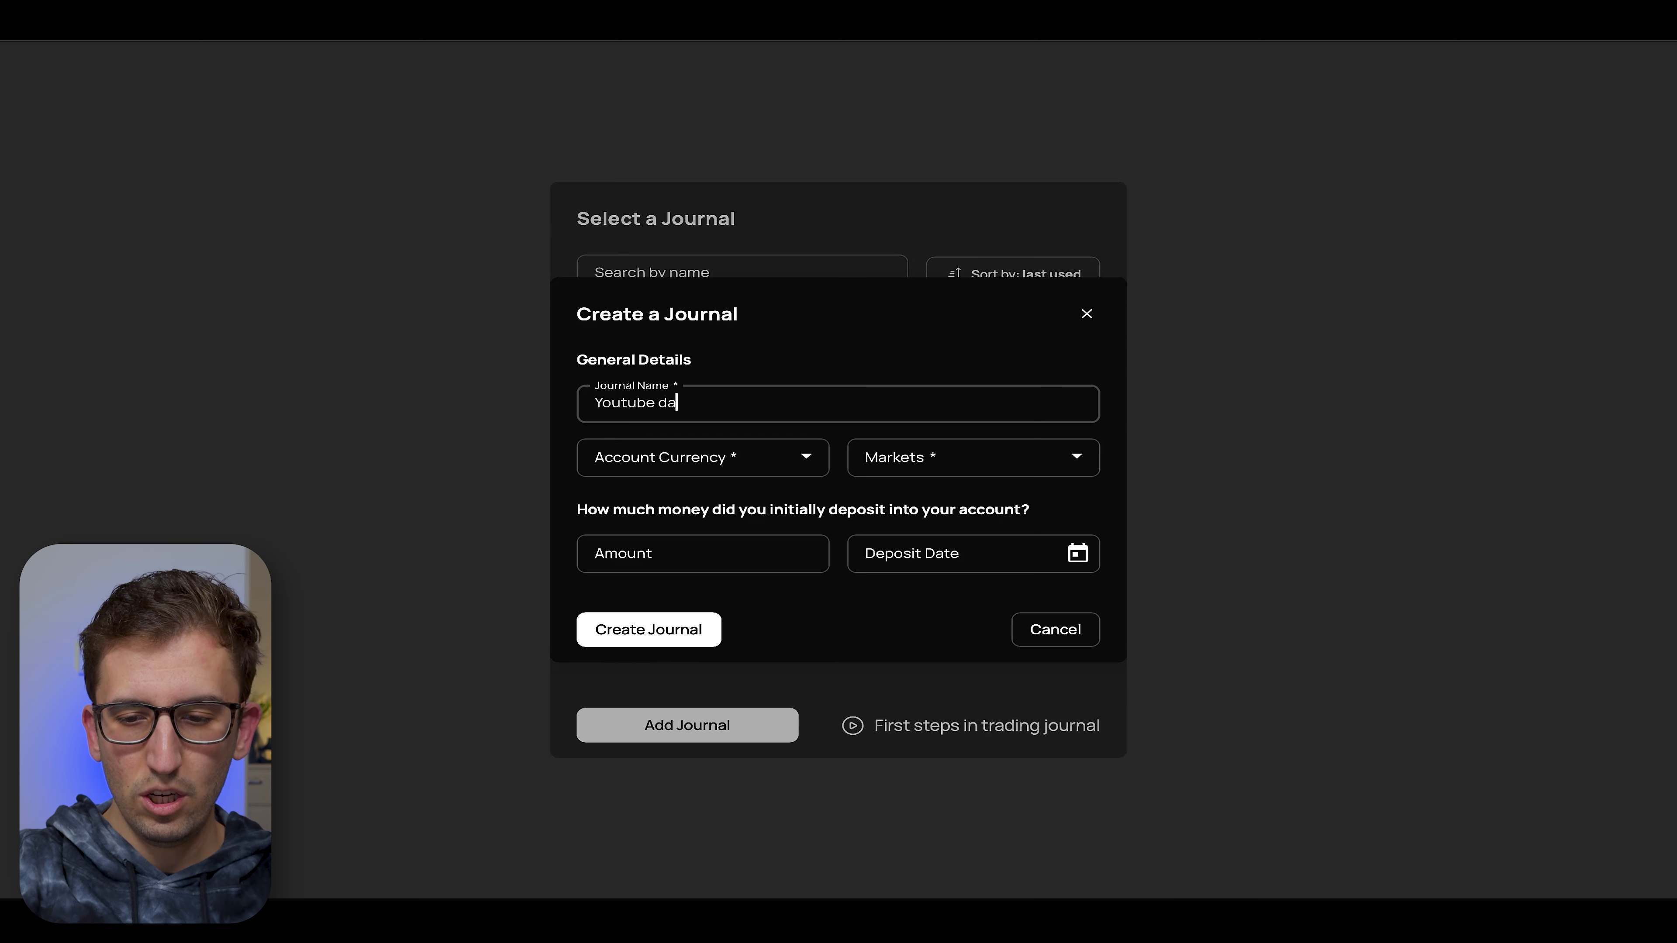
type("y trade")
Step: Set the new journal's account currency to Euro (EUR) and its market to Forex
left_click(713, 457)
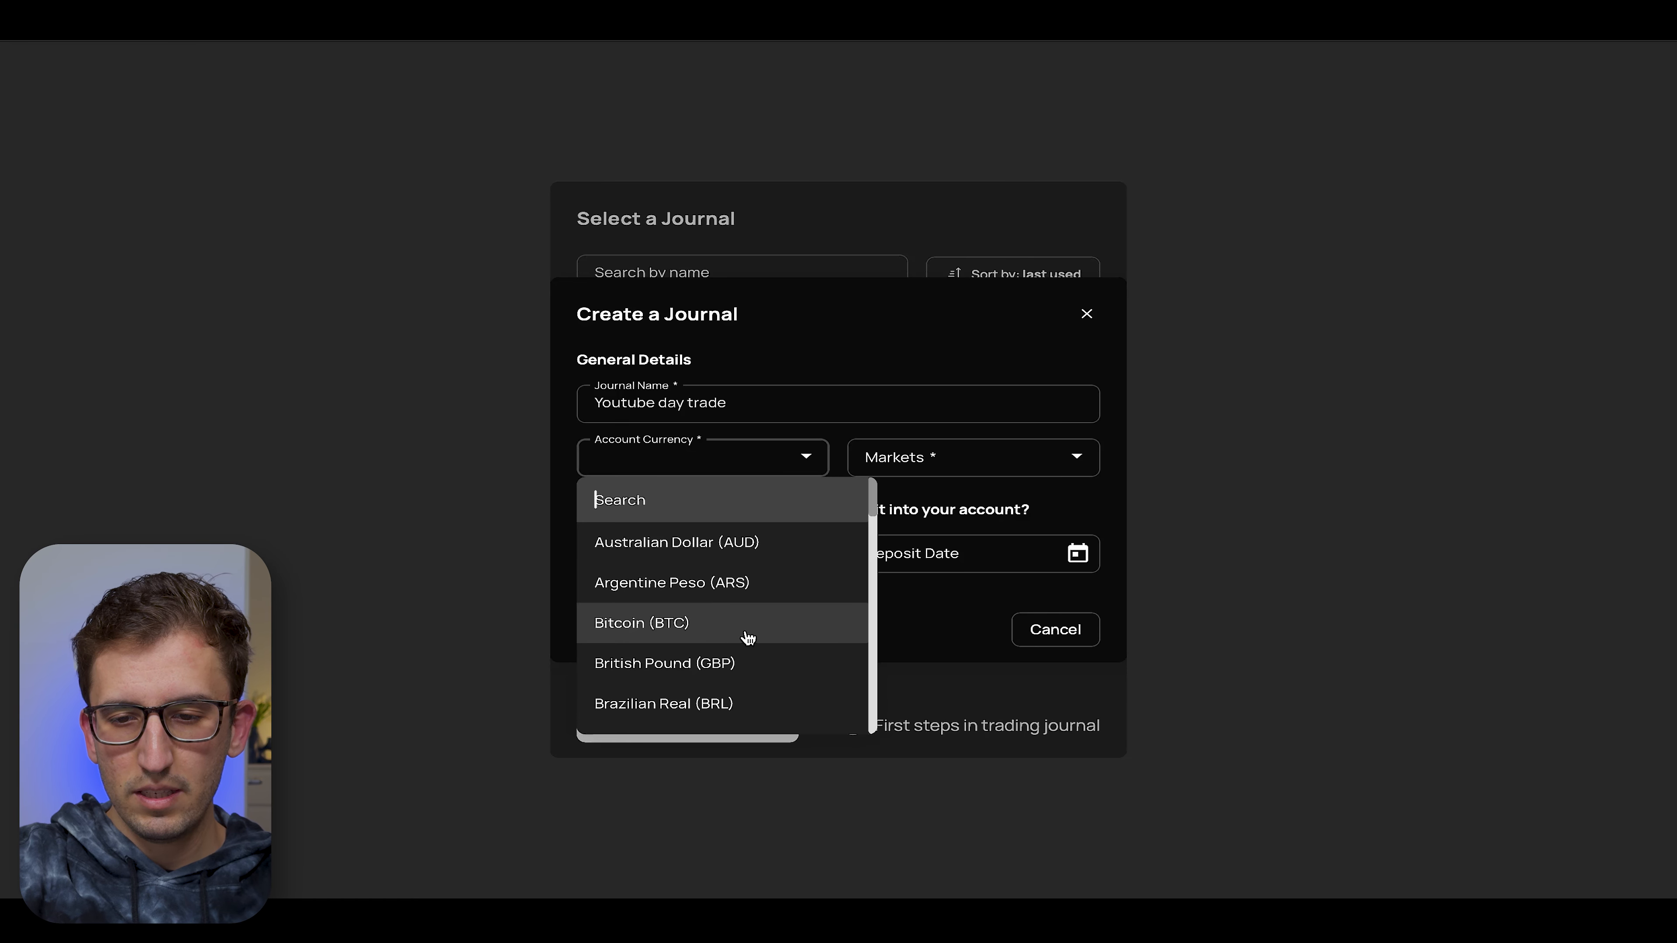
scroll(748, 638, "down", 2)
scroll(746, 638, "down", 3)
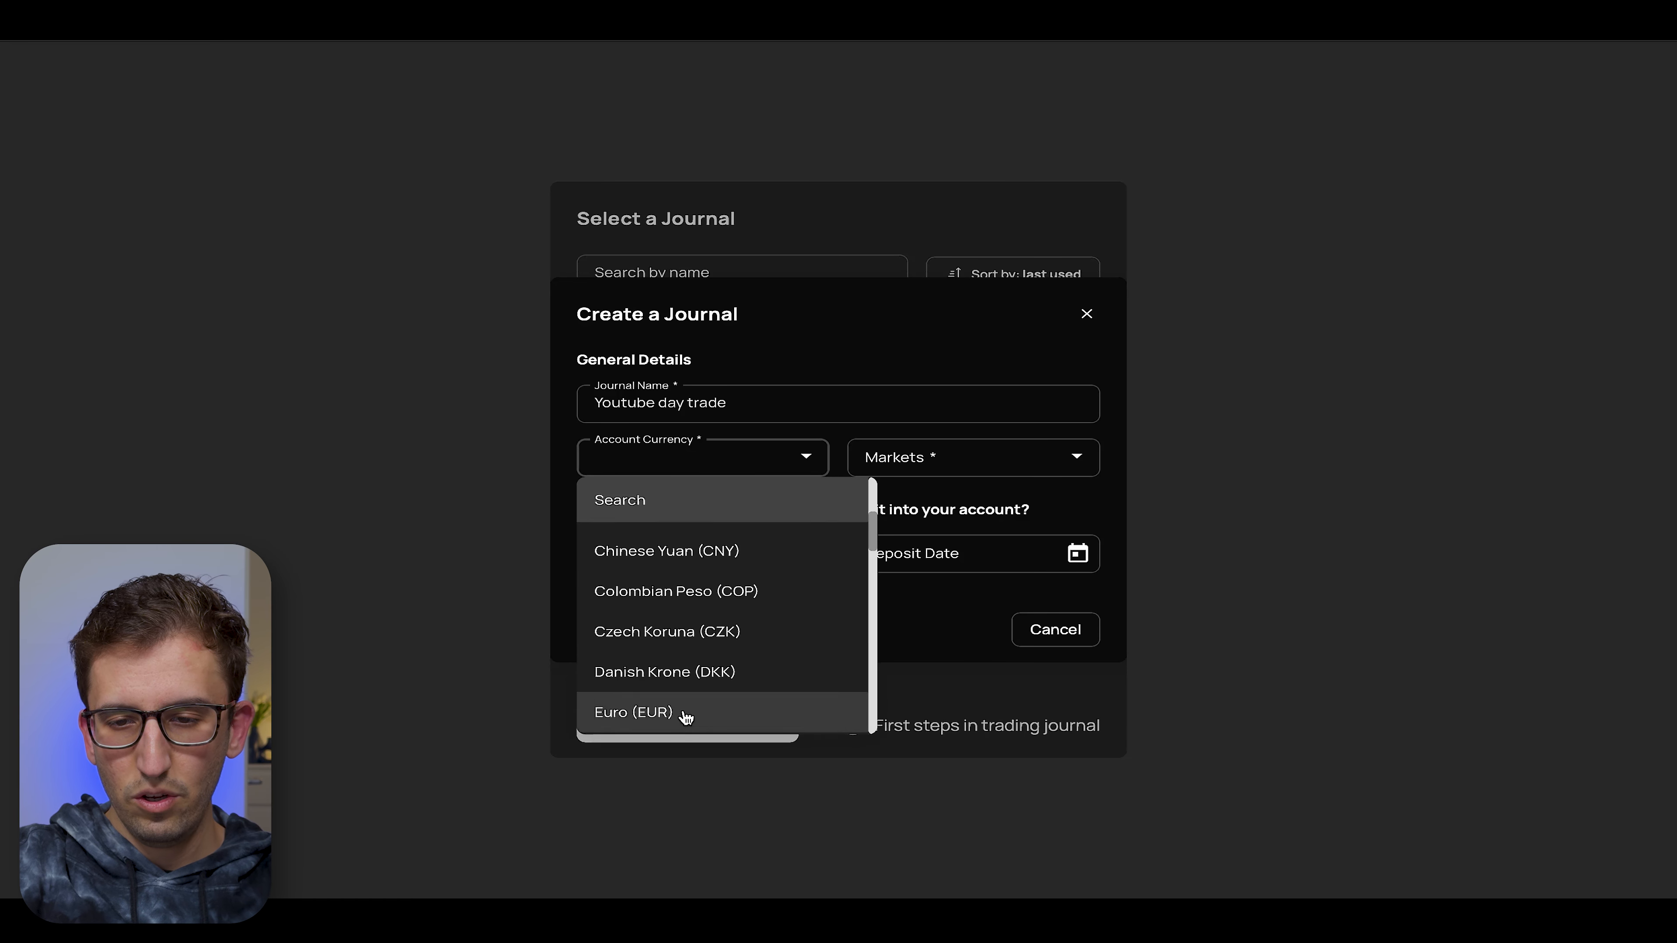
left_click(685, 714)
left_click(925, 472)
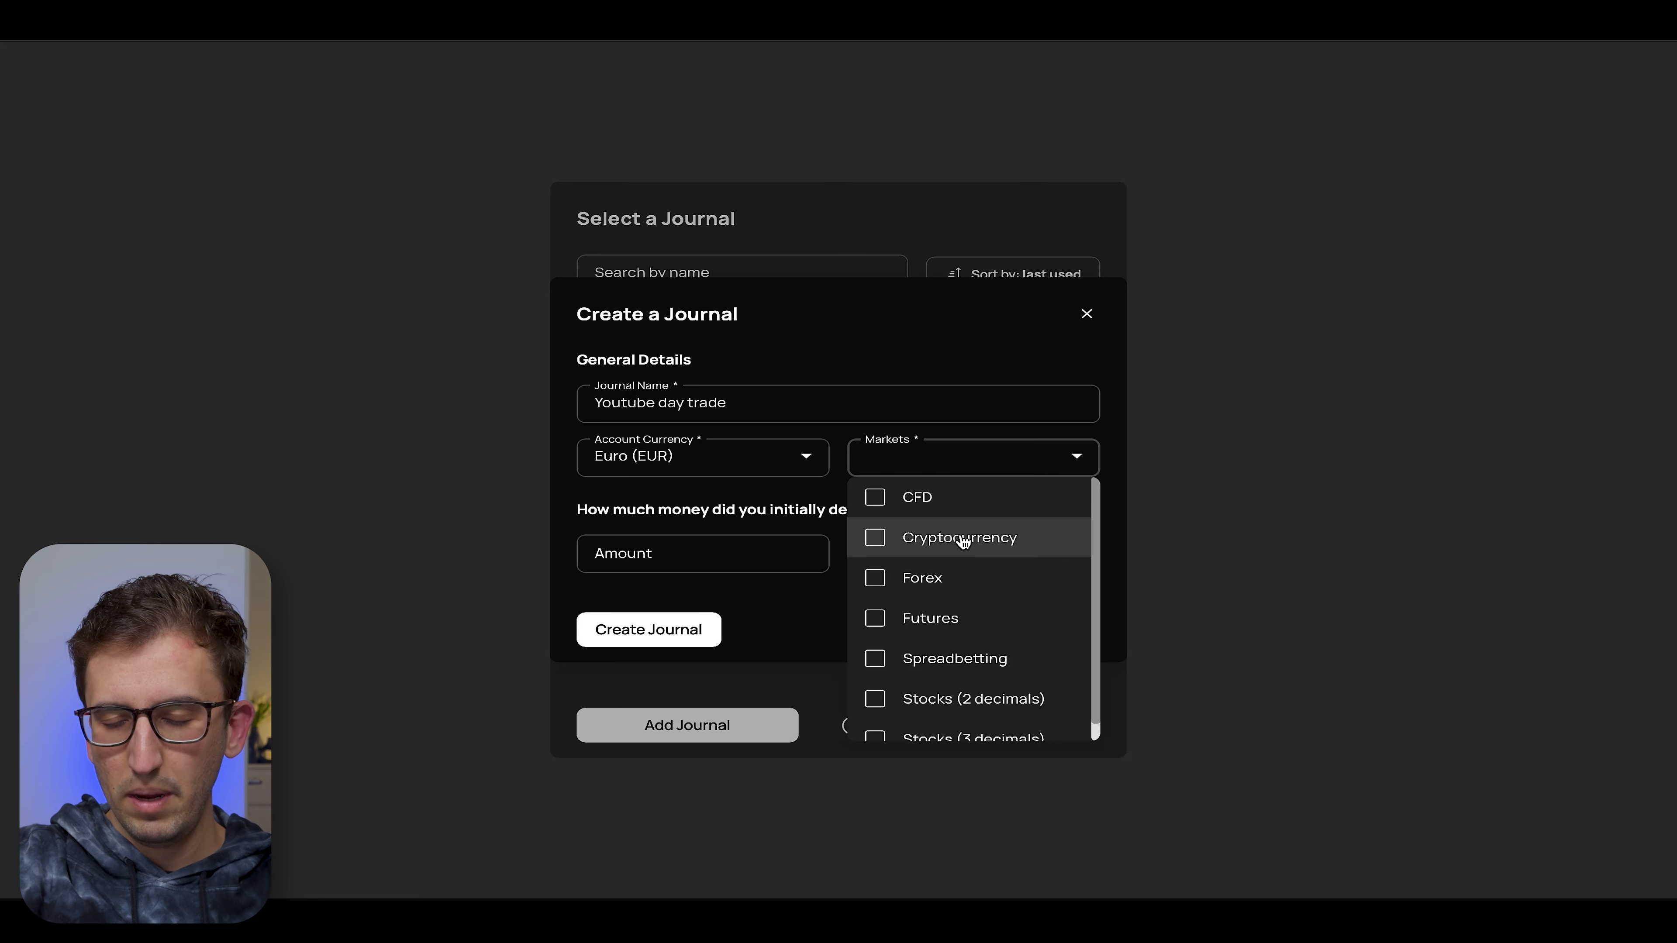
scroll(962, 541, "down", 1)
left_click(938, 562)
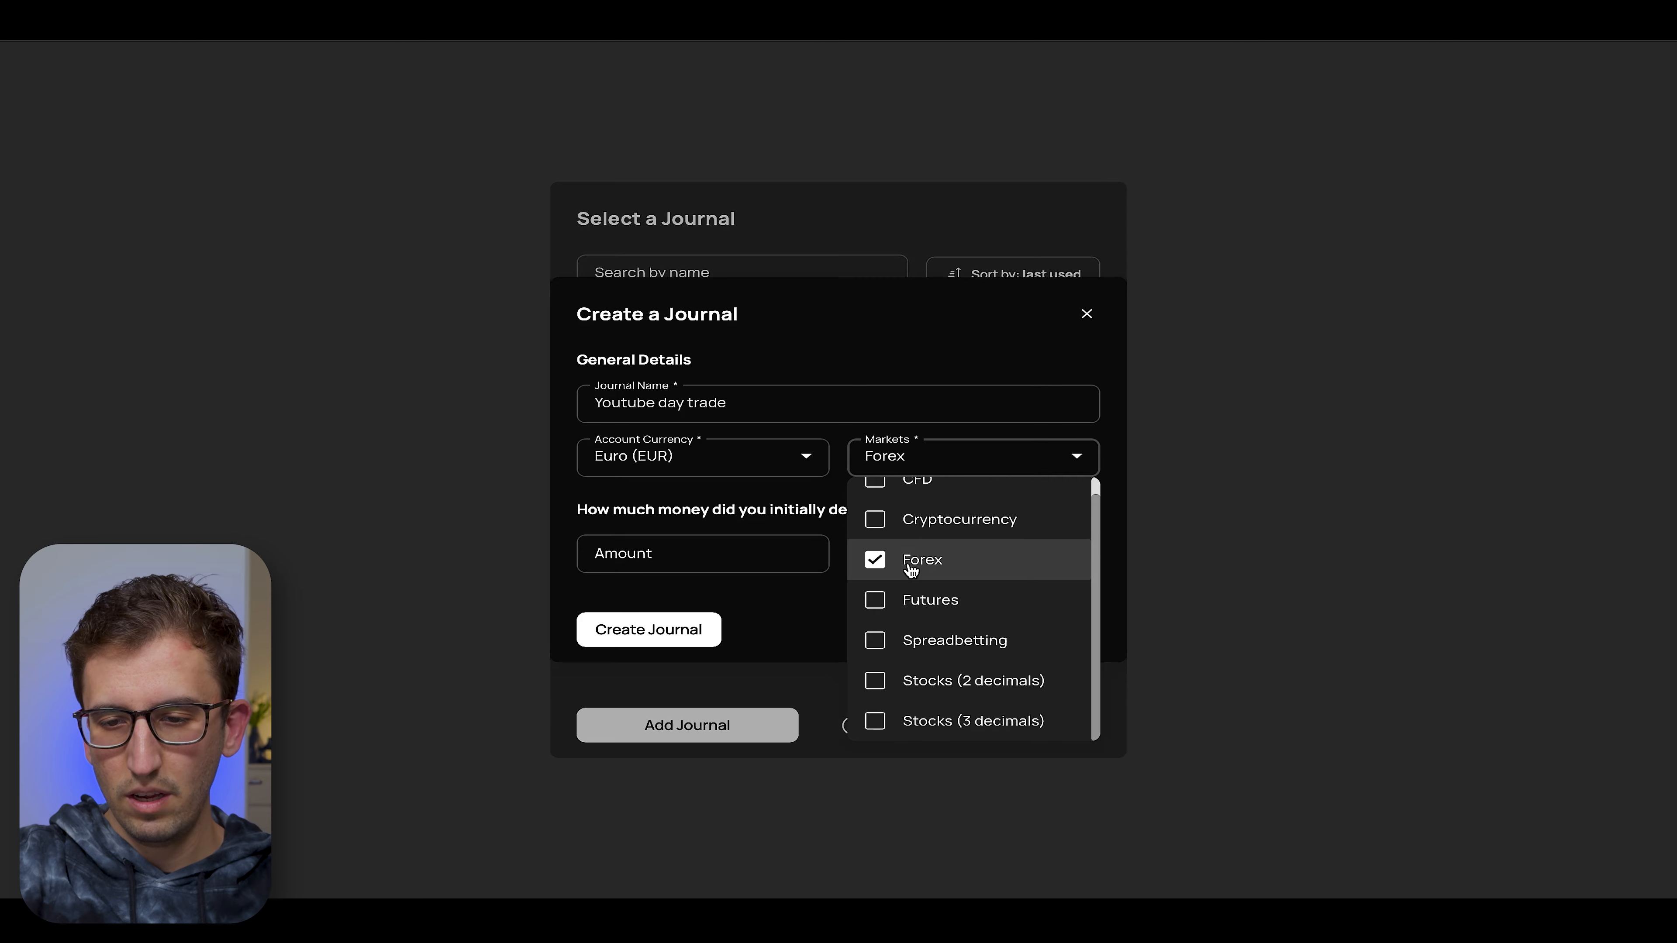
left_click(776, 496)
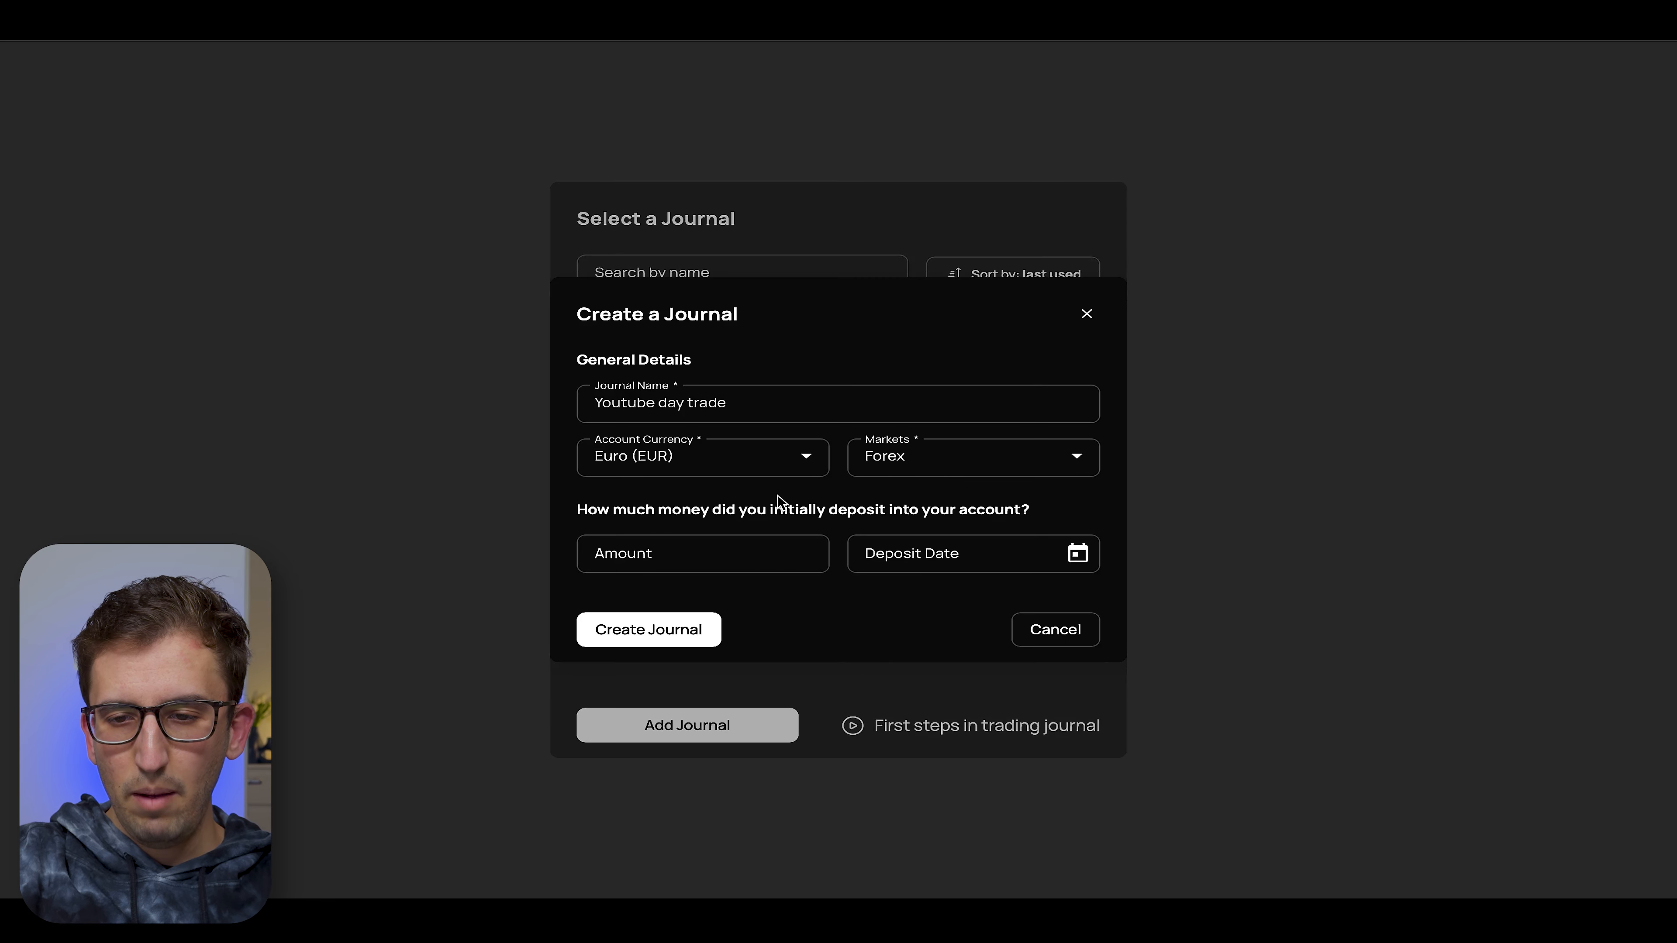
Step: Set the journal's initial deposit amount to 100,000
left_click(781, 569)
type("100,0")
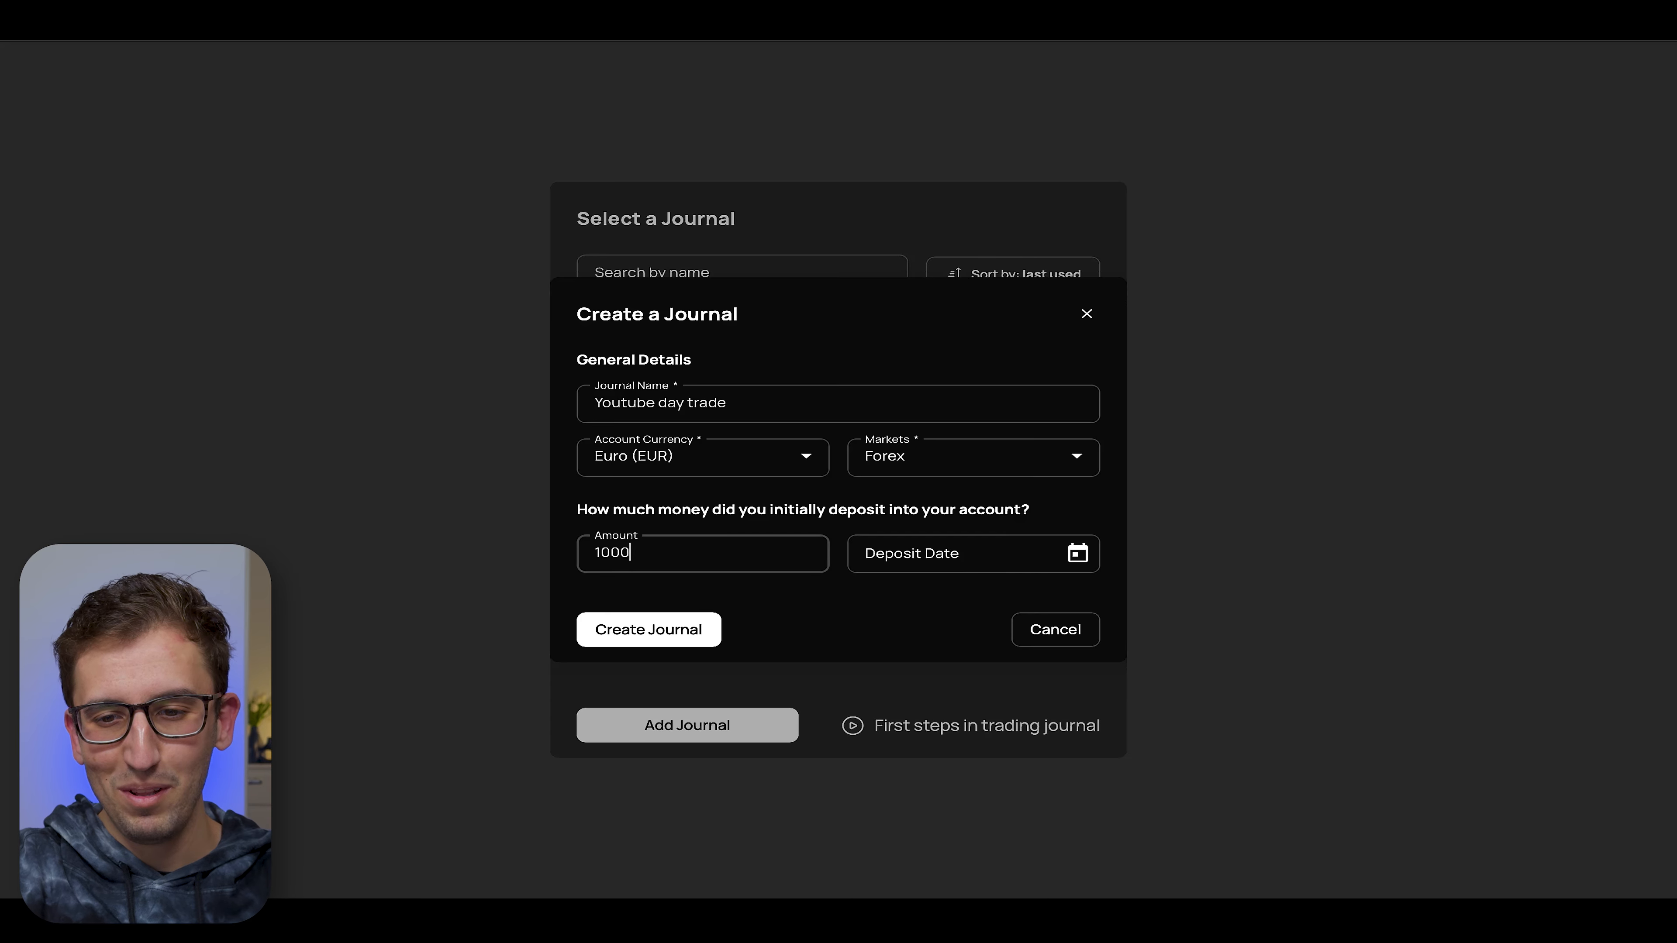
type("00")
Step: Set the deposit date to 2024-01-01 and create the journal
left_click(1077, 552)
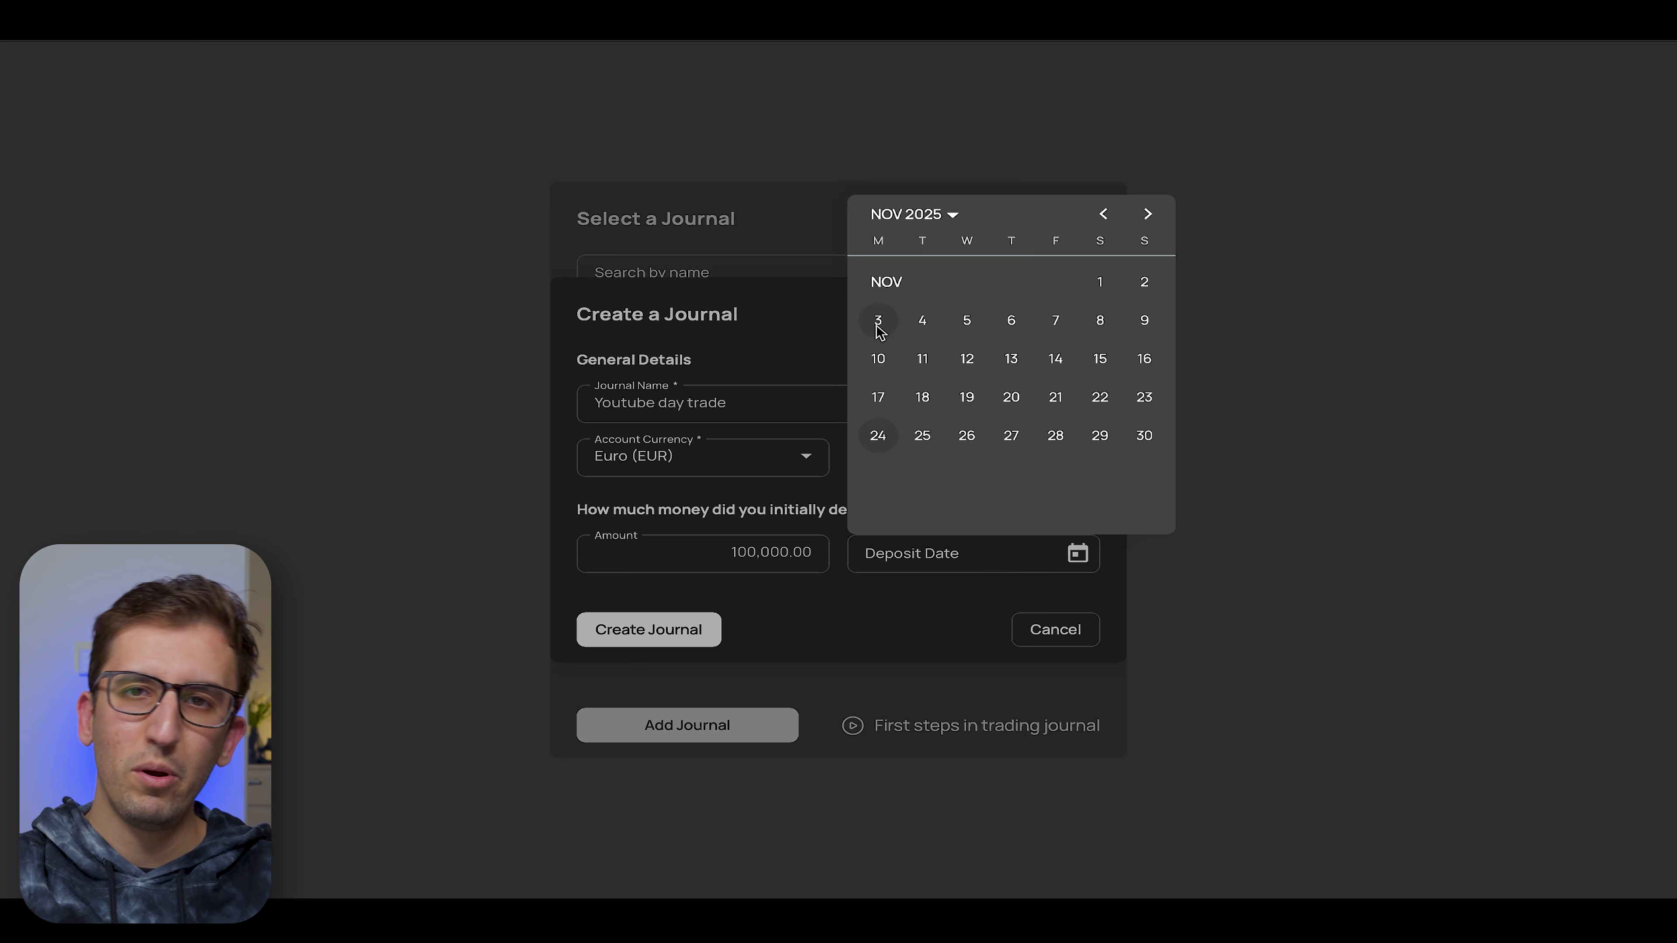
left_click(951, 217)
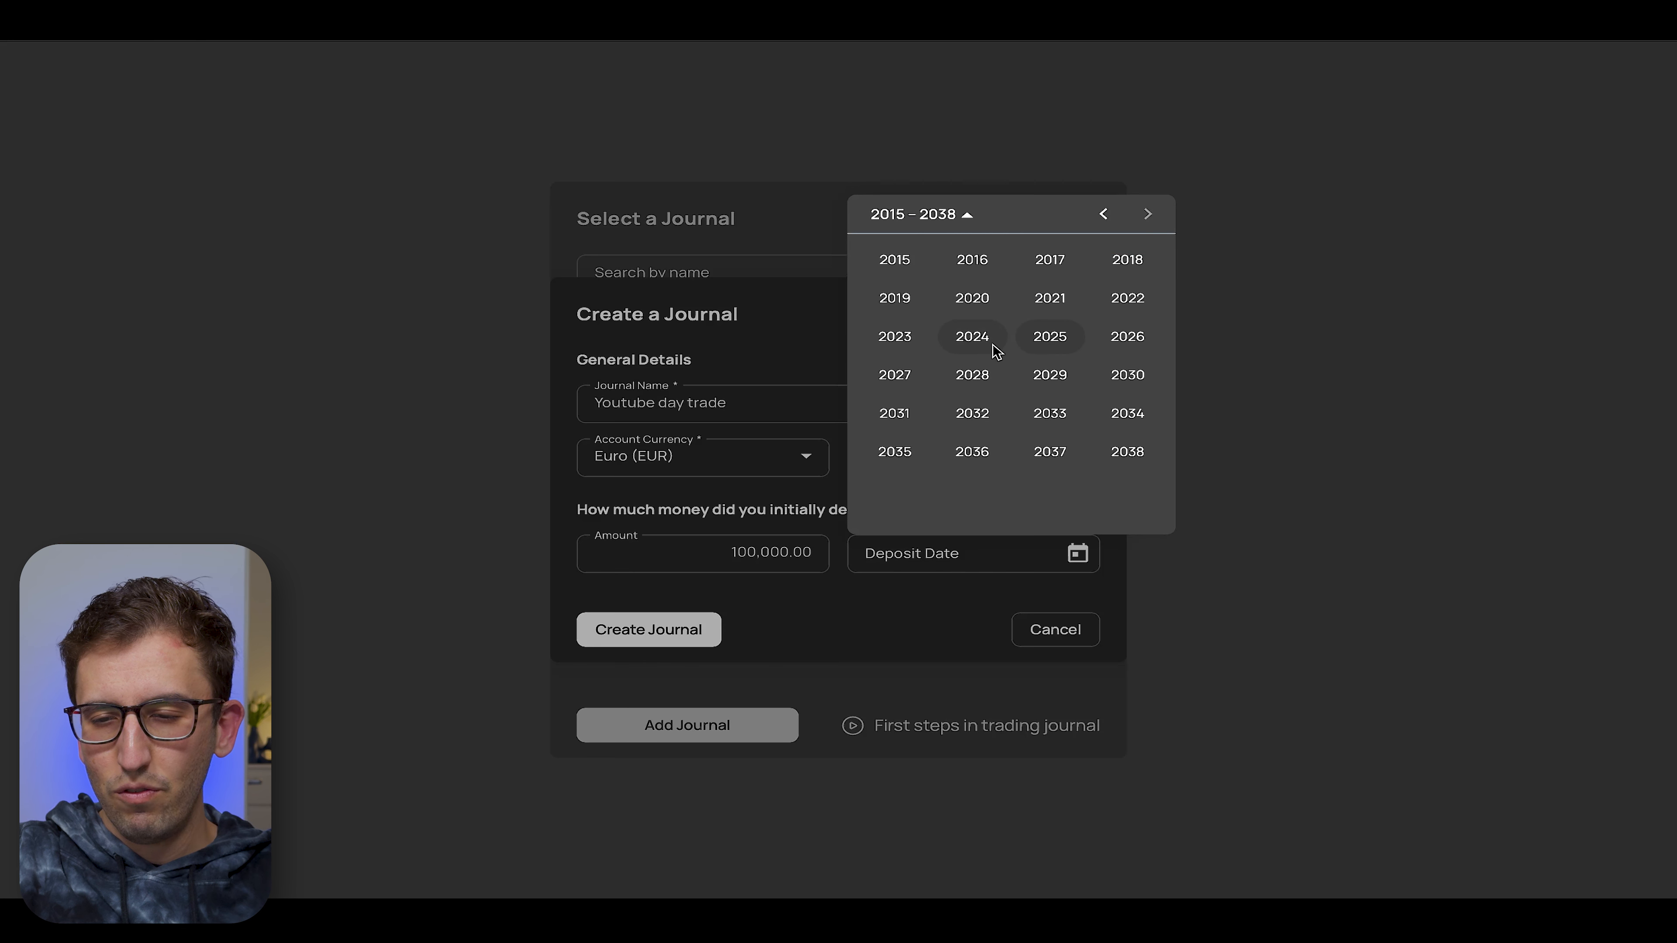
left_click(974, 344)
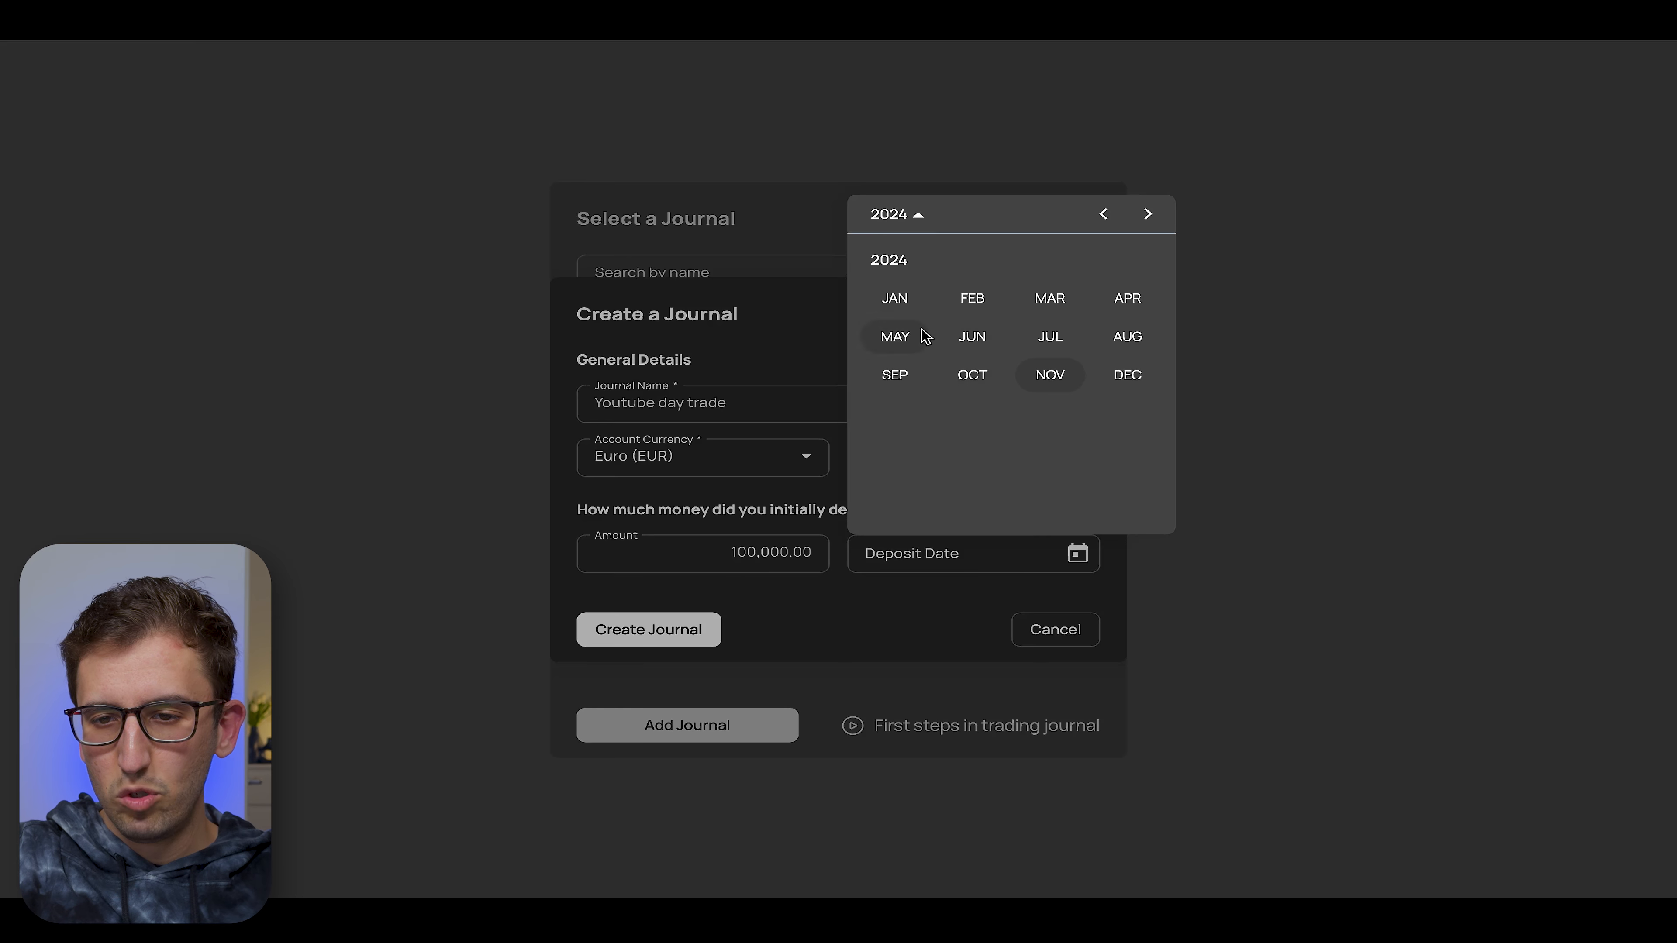
left_click(900, 304)
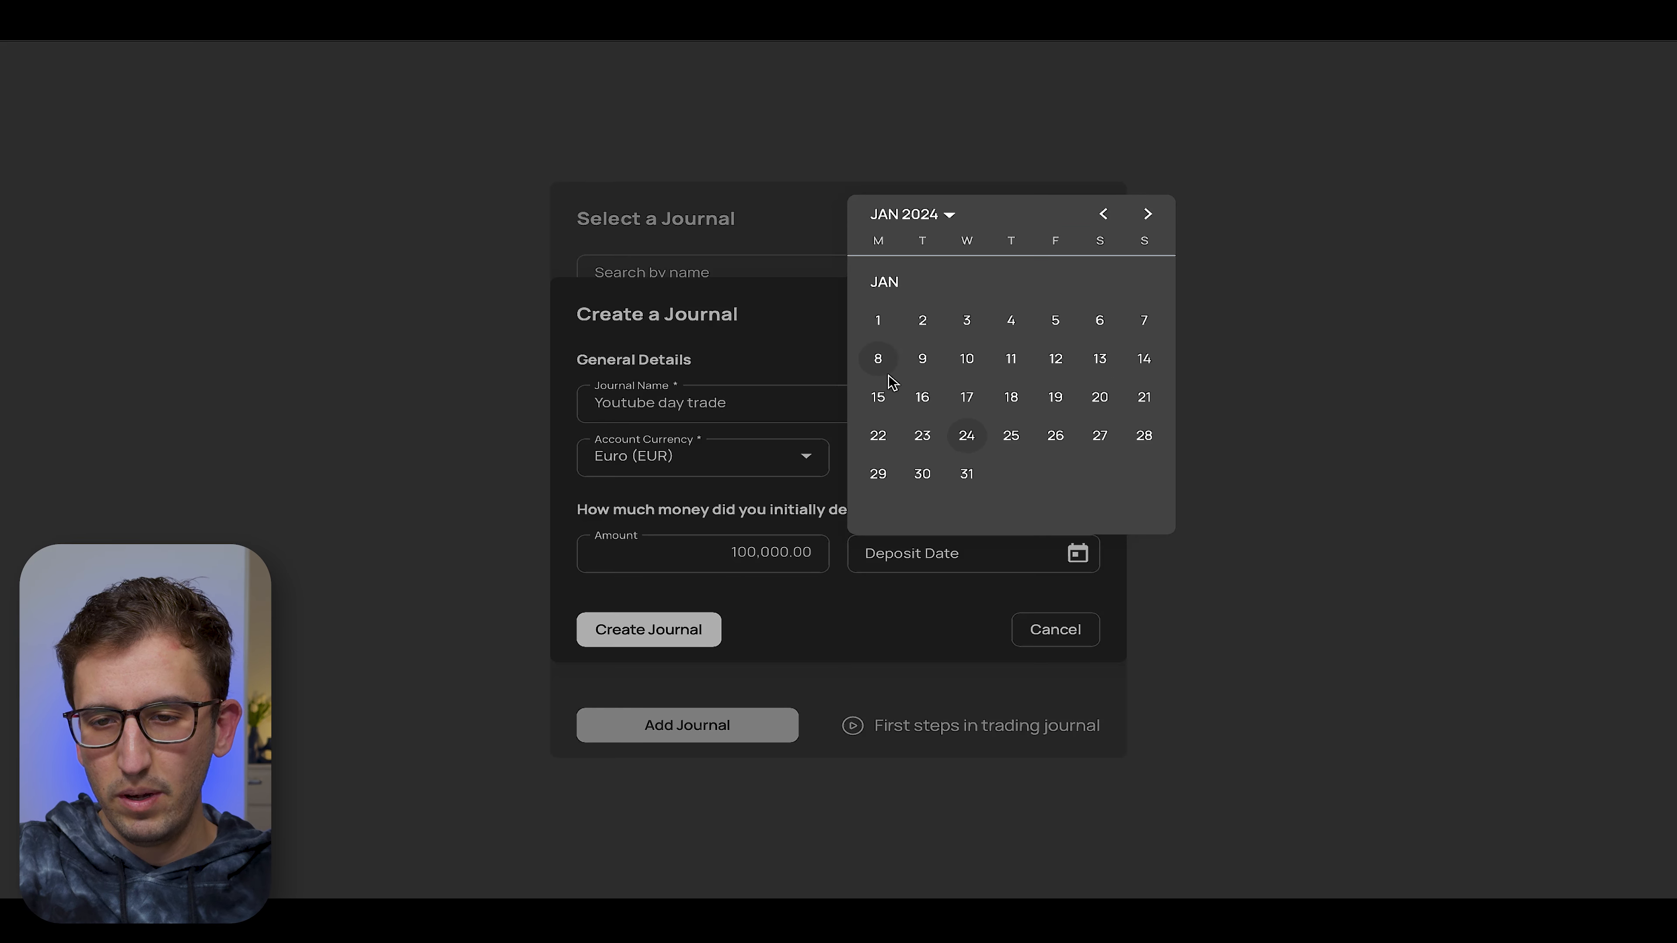
left_click(879, 322)
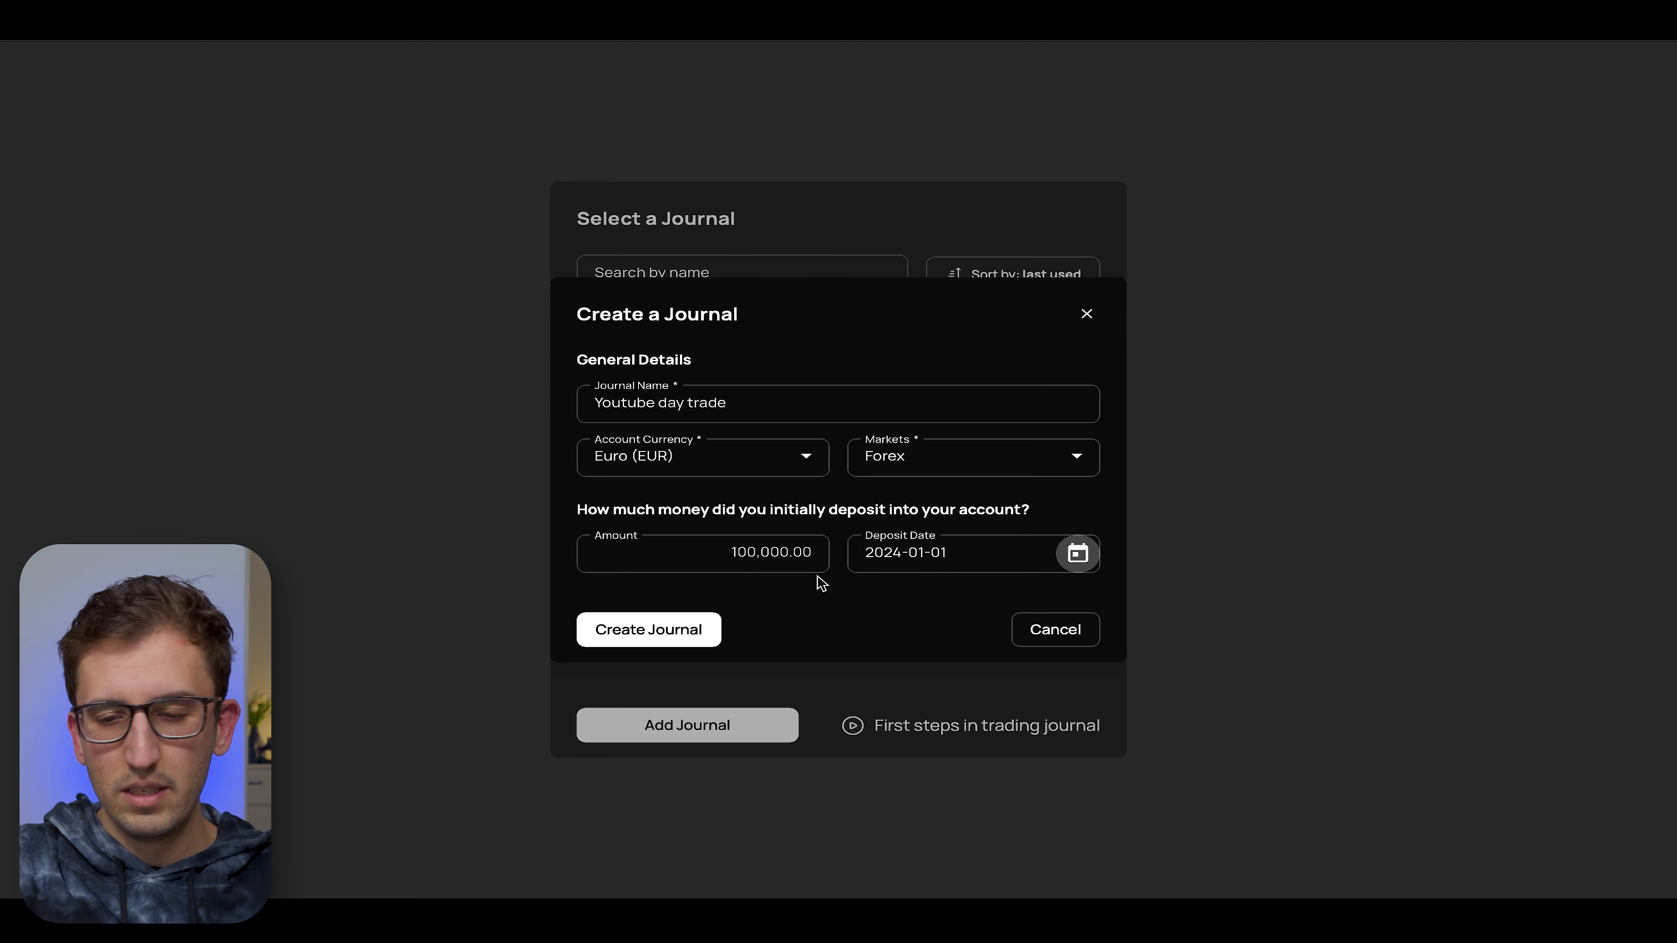
left_click(679, 631)
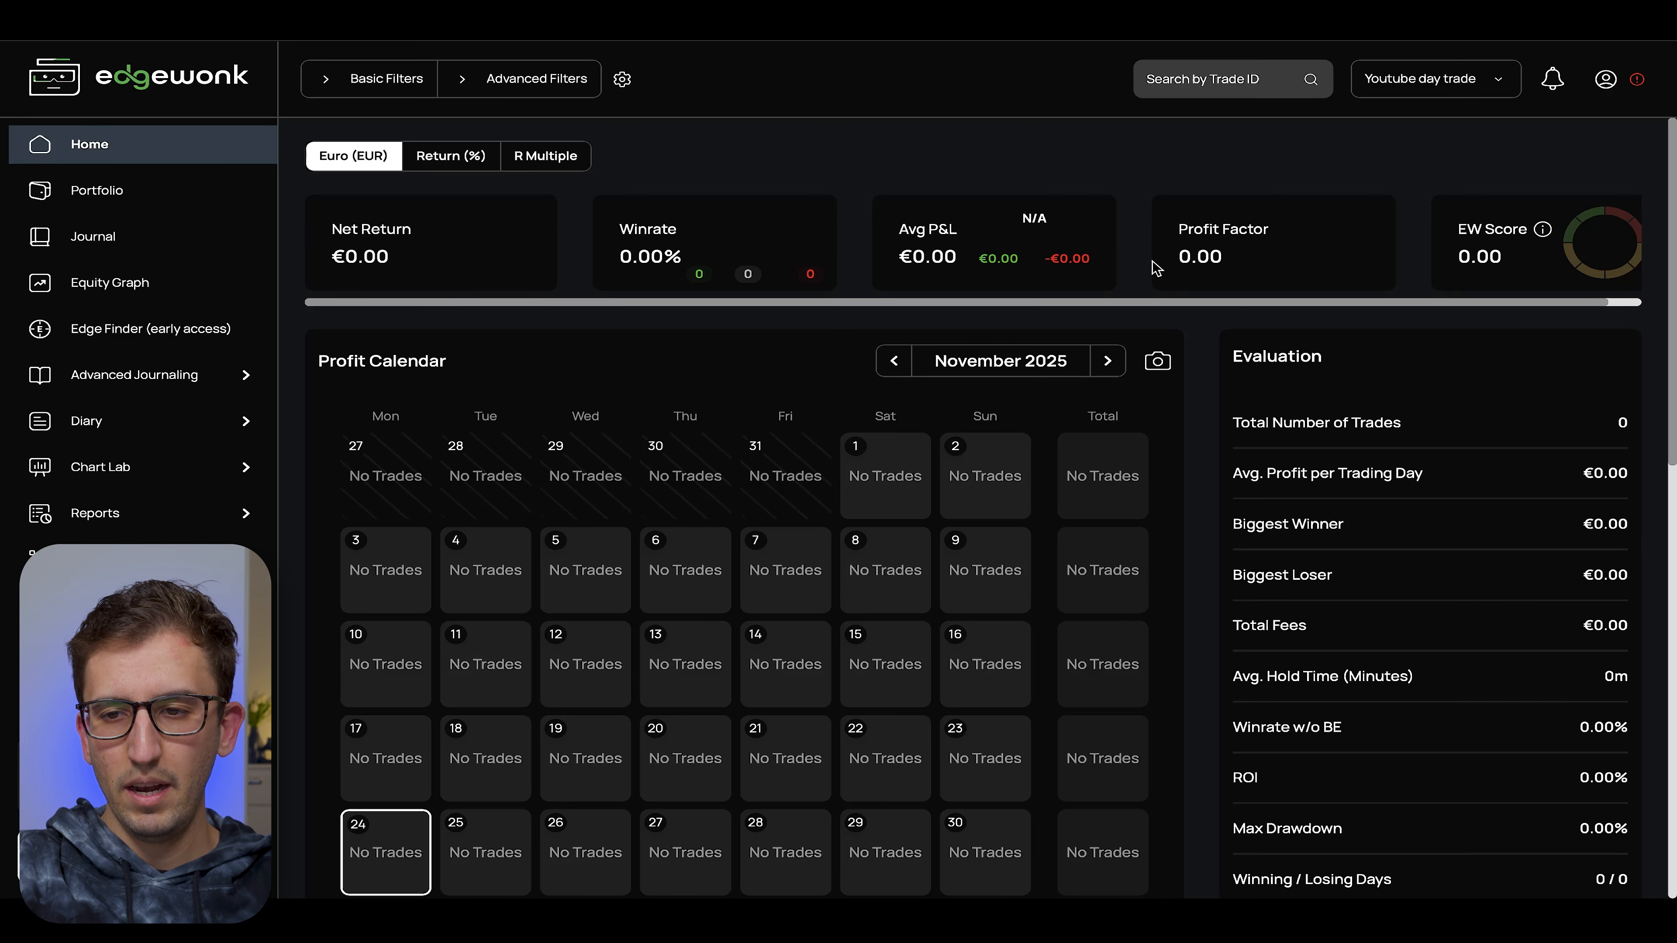
Step: Look through the new journal's home dashboard, including the summary metrics, profit calendar, evaluation figures and performance graphs
mouse_move(1543, 231)
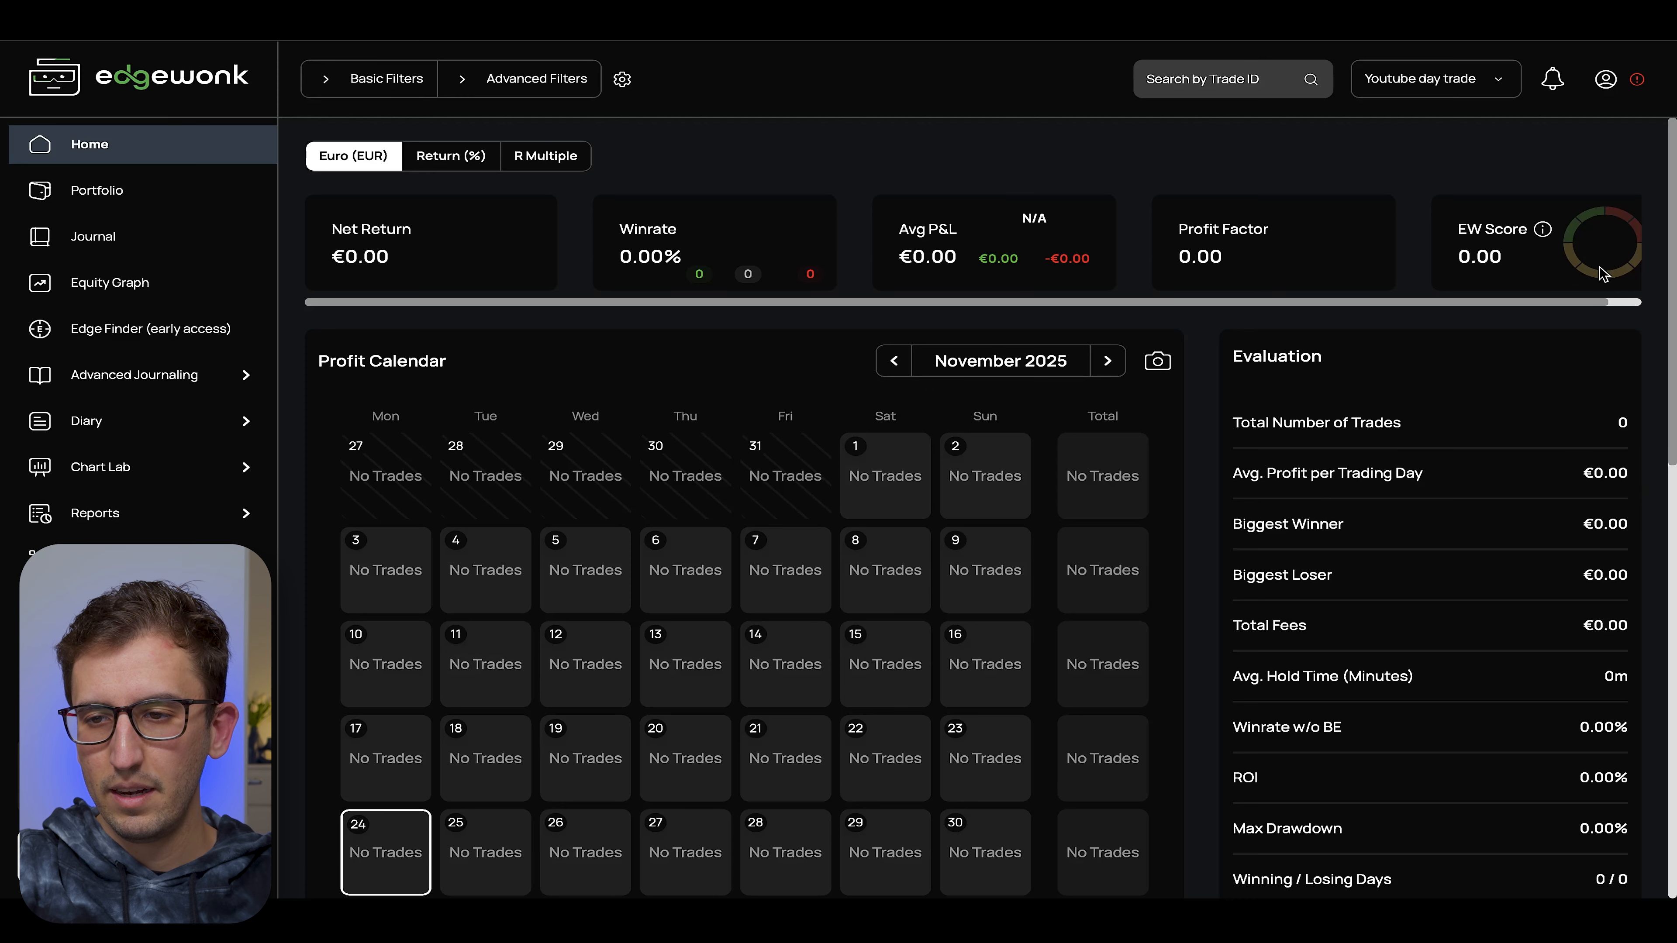
scroll(1380, 452, "down", 1)
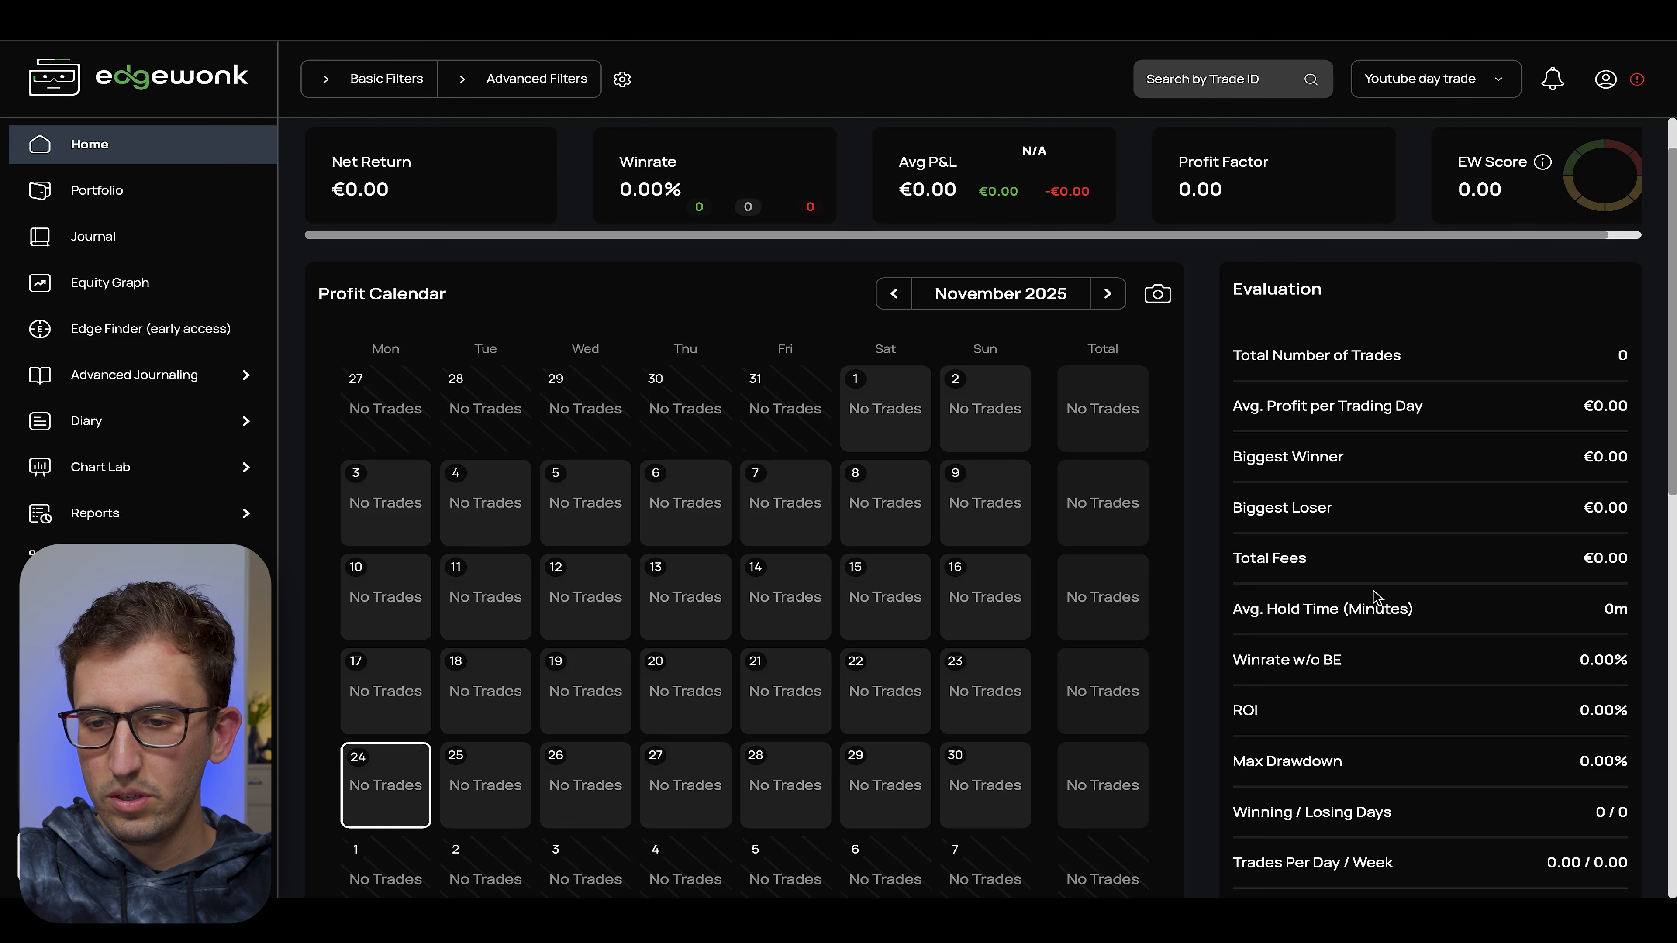
scroll(1376, 598, "down", 2)
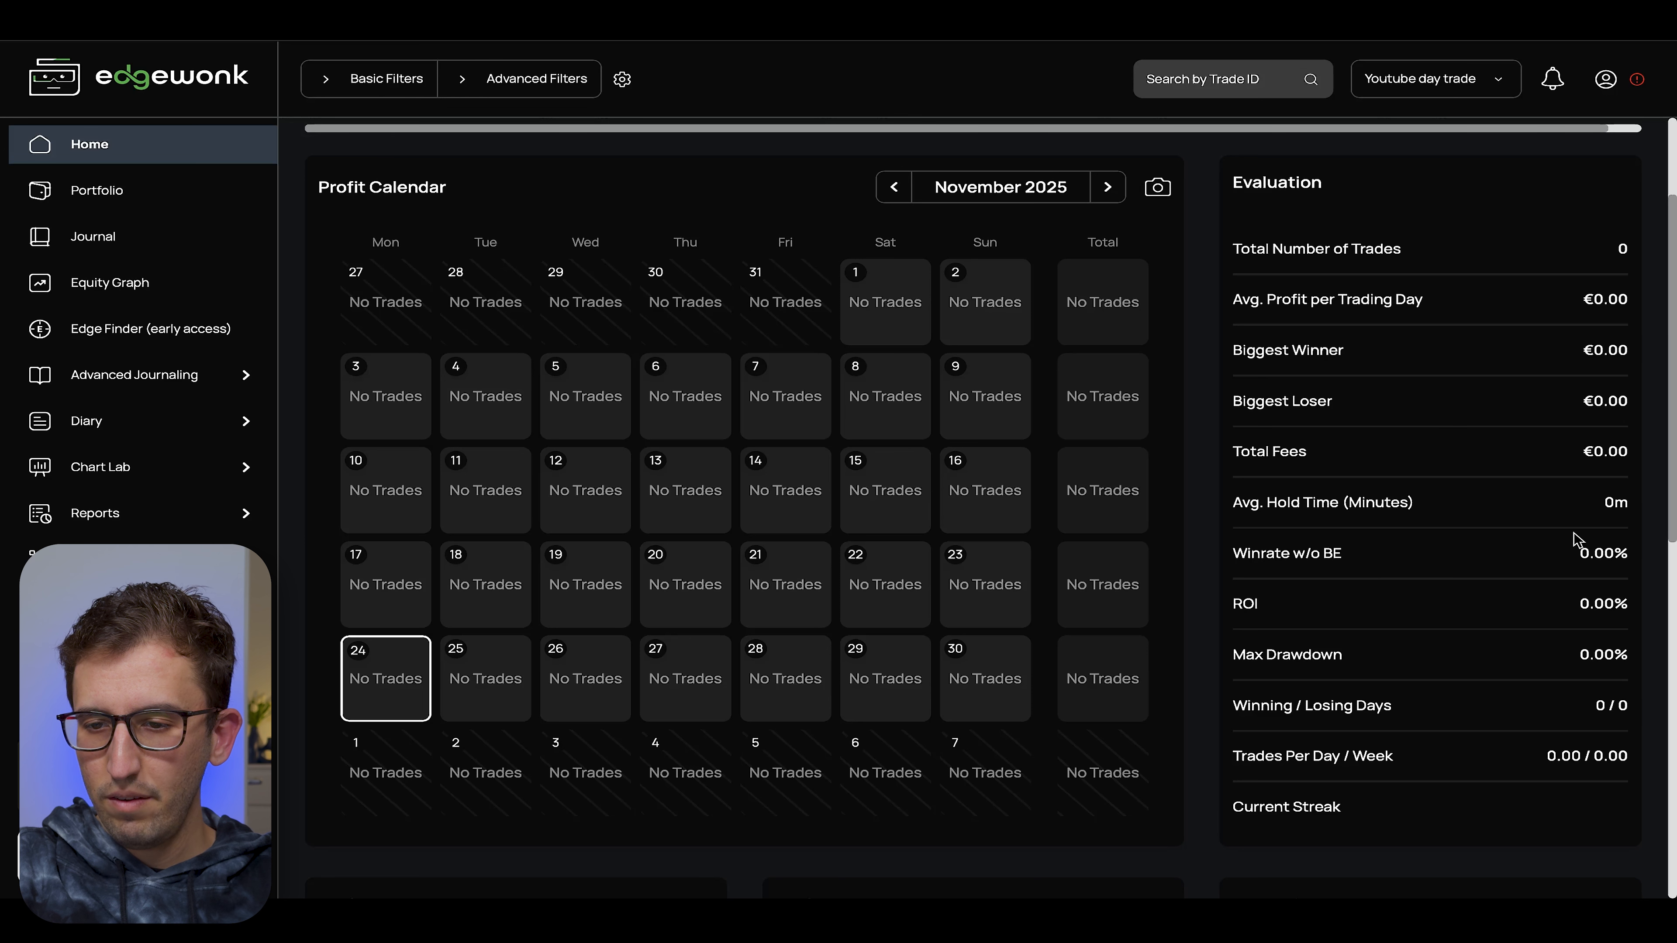
scroll(767, 343, "up", 3)
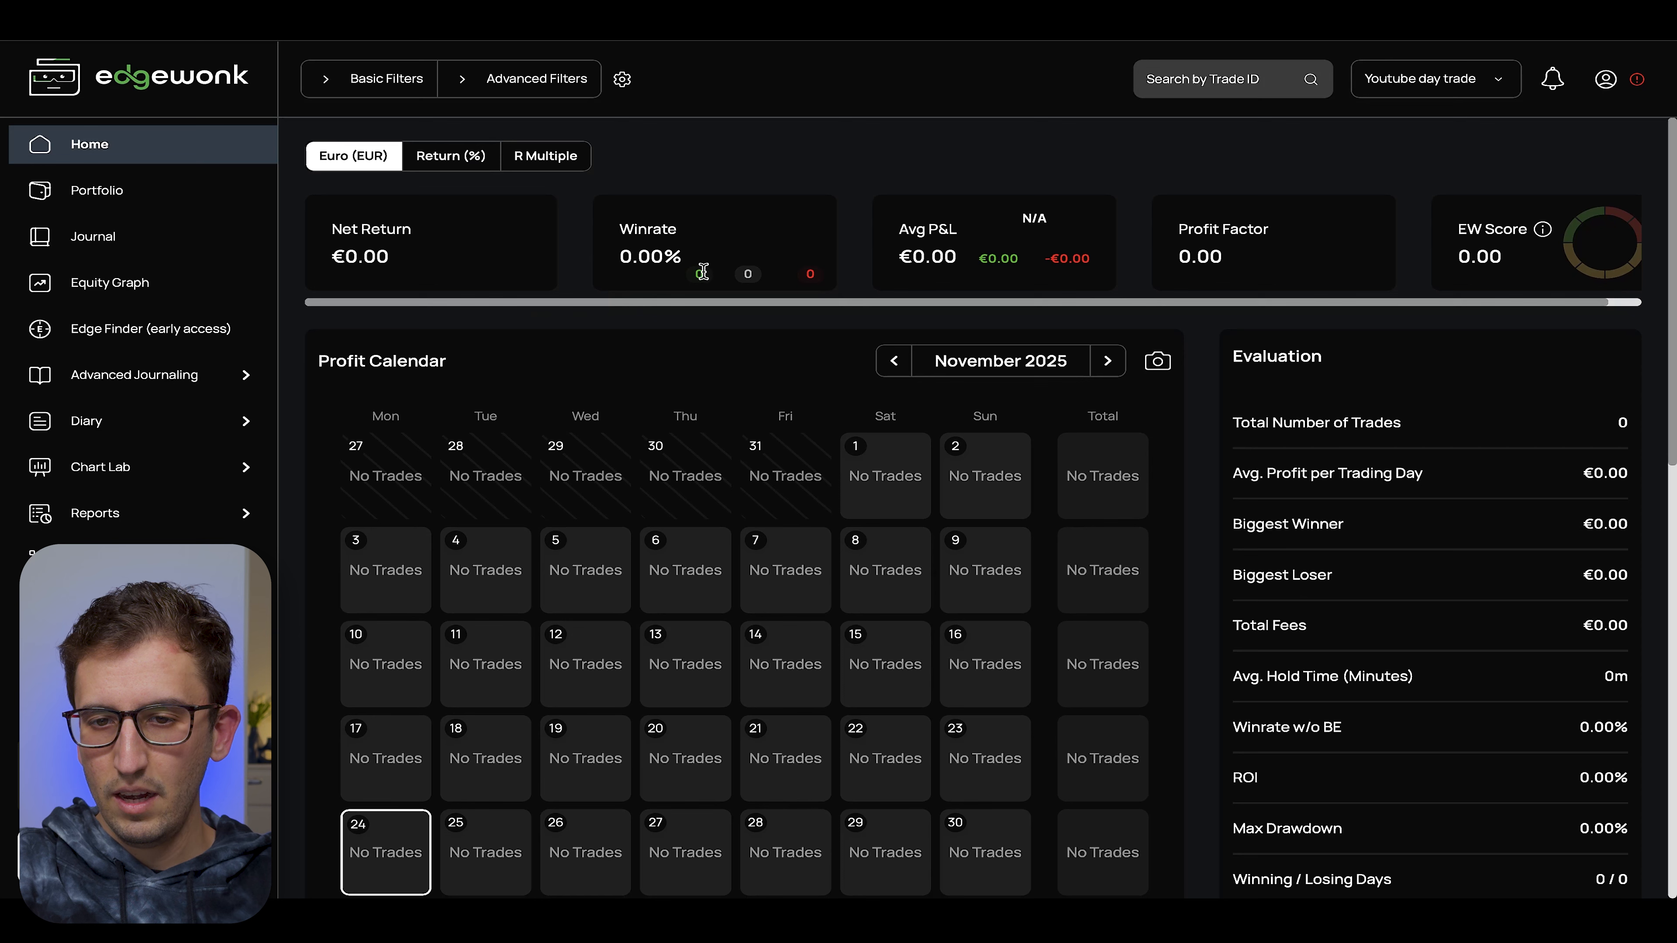
scroll(1358, 736, "down", 2)
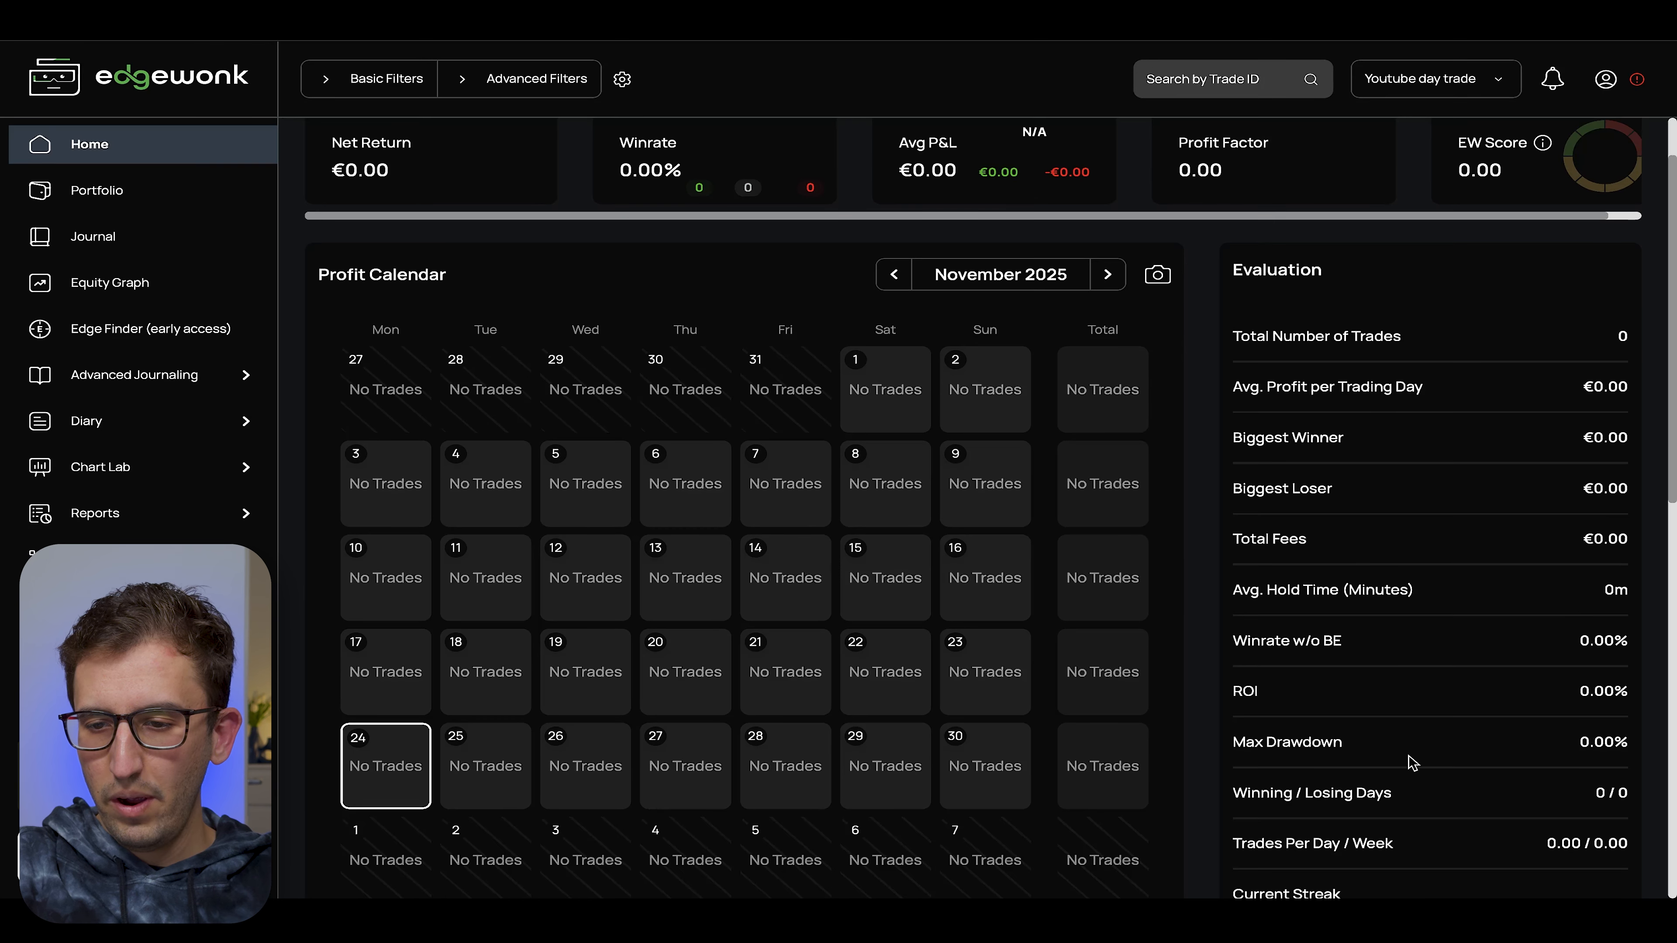
scroll(1409, 763, "down", 2)
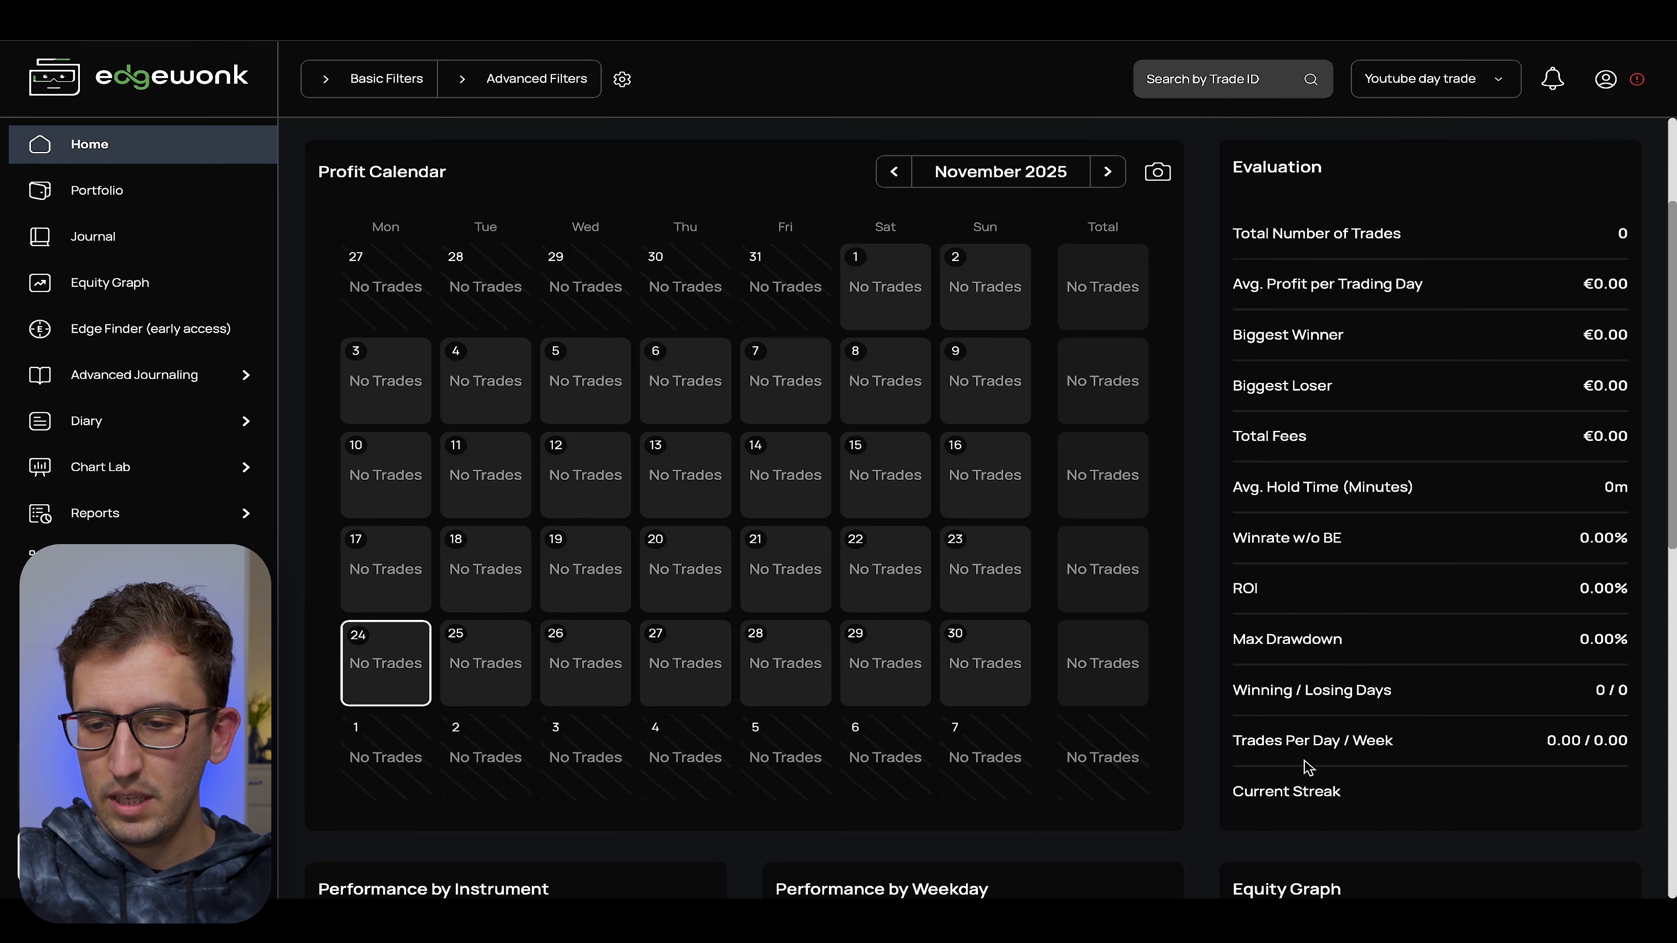
scroll(1309, 768, "down", 8)
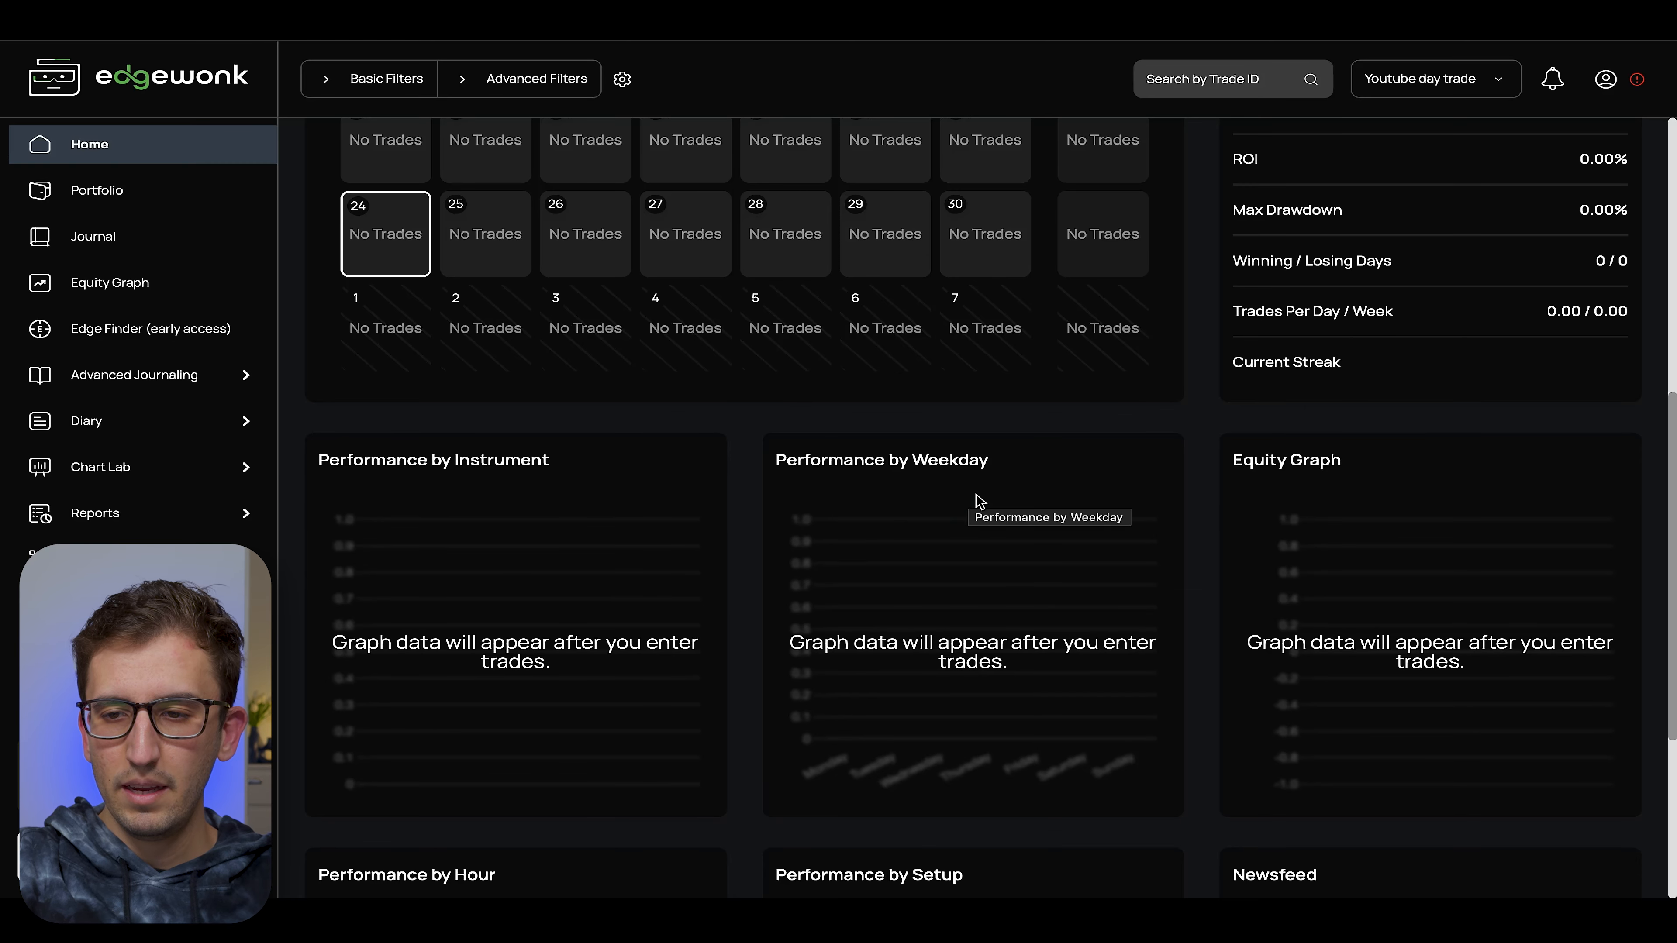
scroll(973, 500, "down", 7)
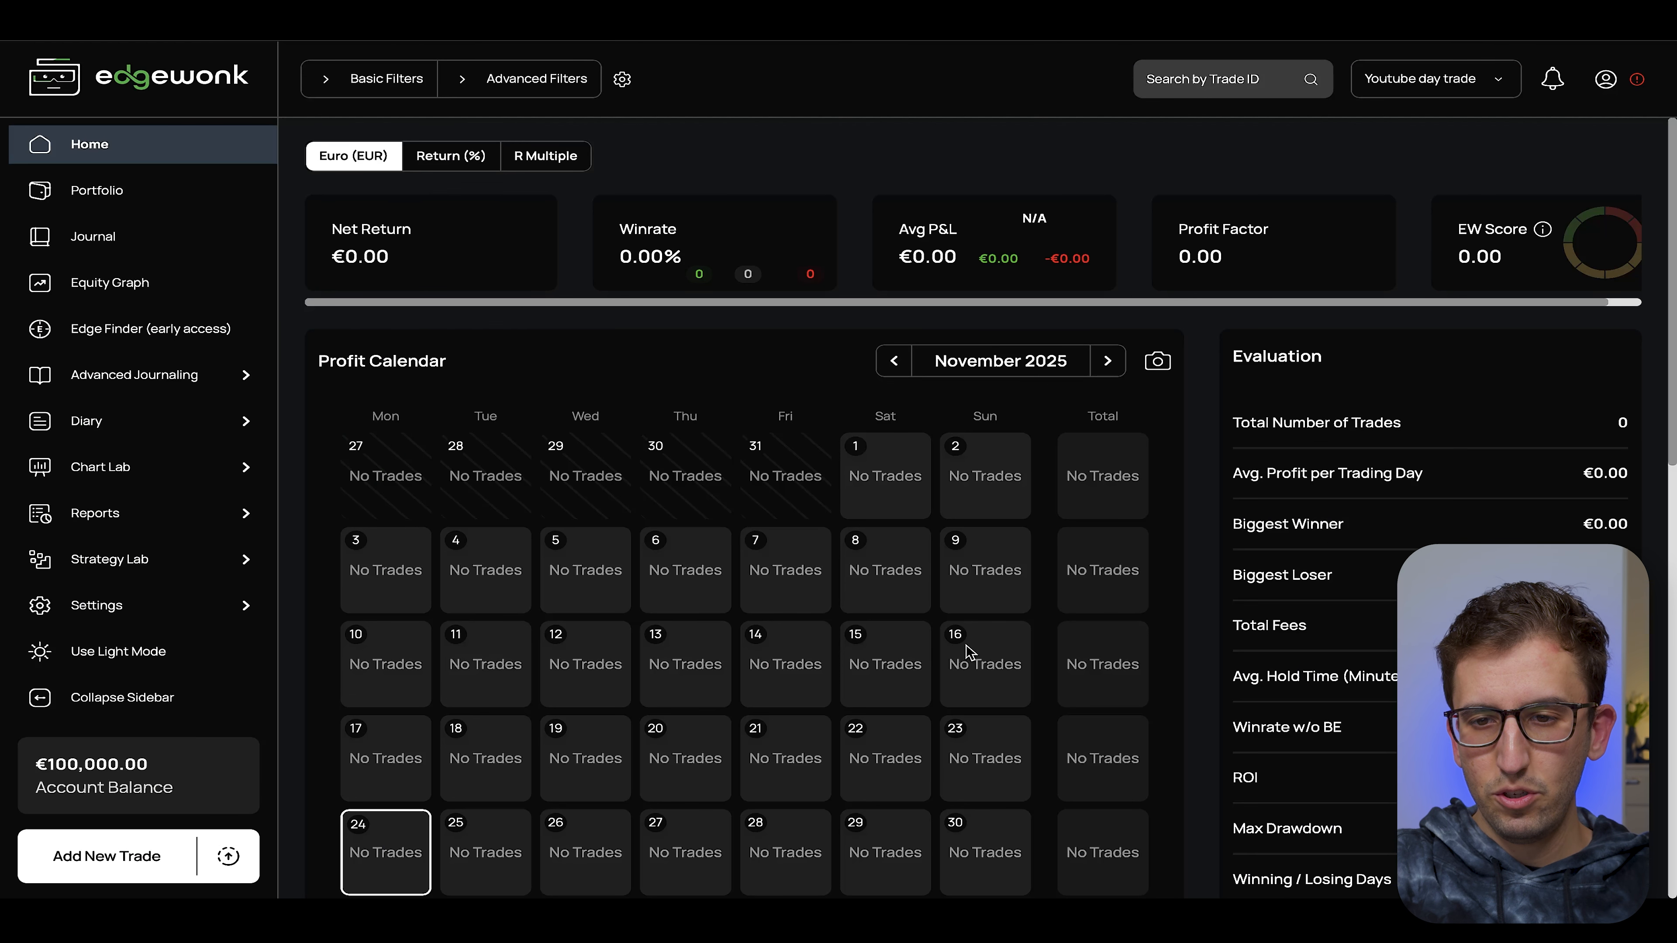
scroll(967, 652, "down", 2)
Step: Start a new trade entry and set its entry date to 2025-11-24 at 10:00
left_click(106, 856)
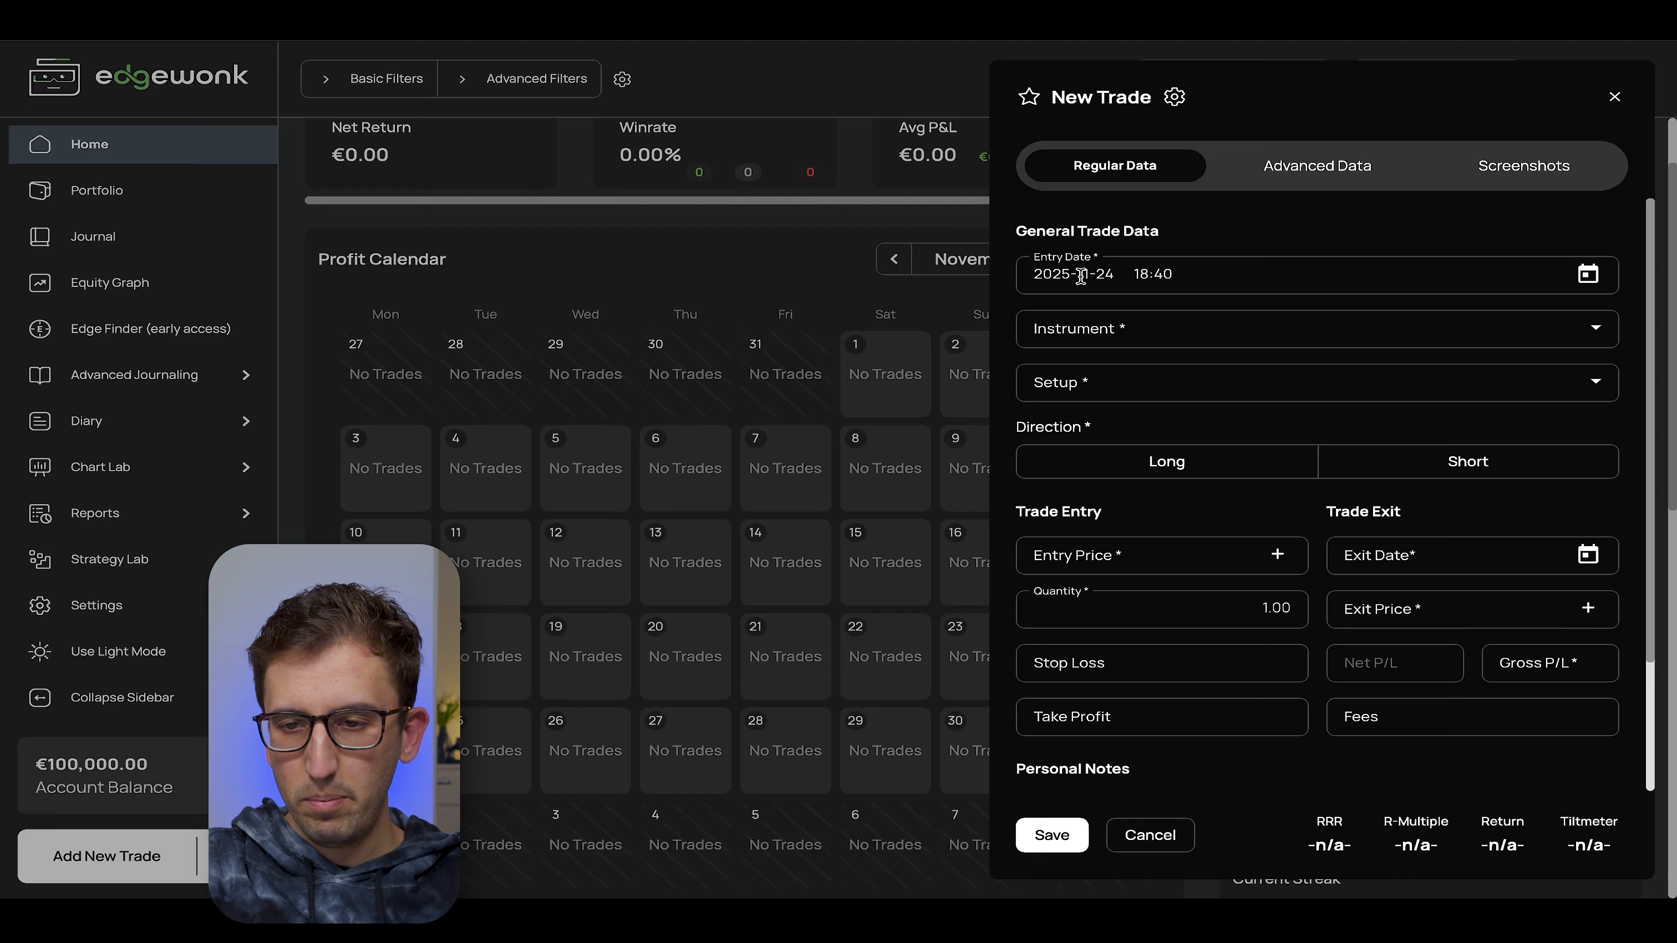
left_click(1098, 274)
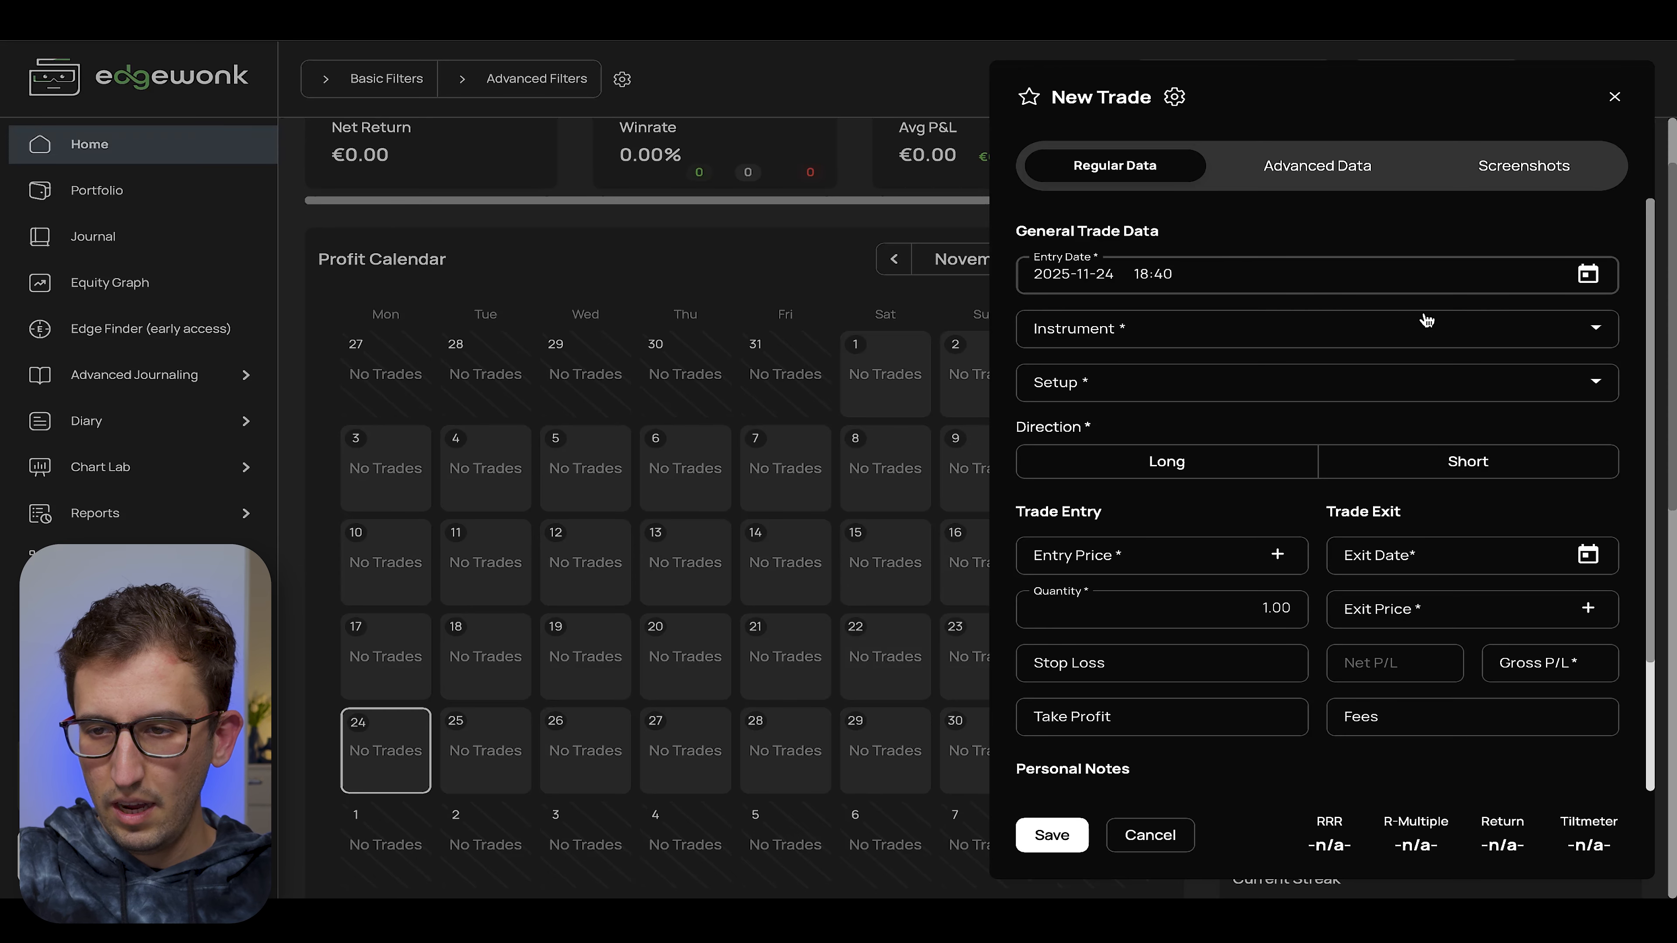
left_click(1588, 273)
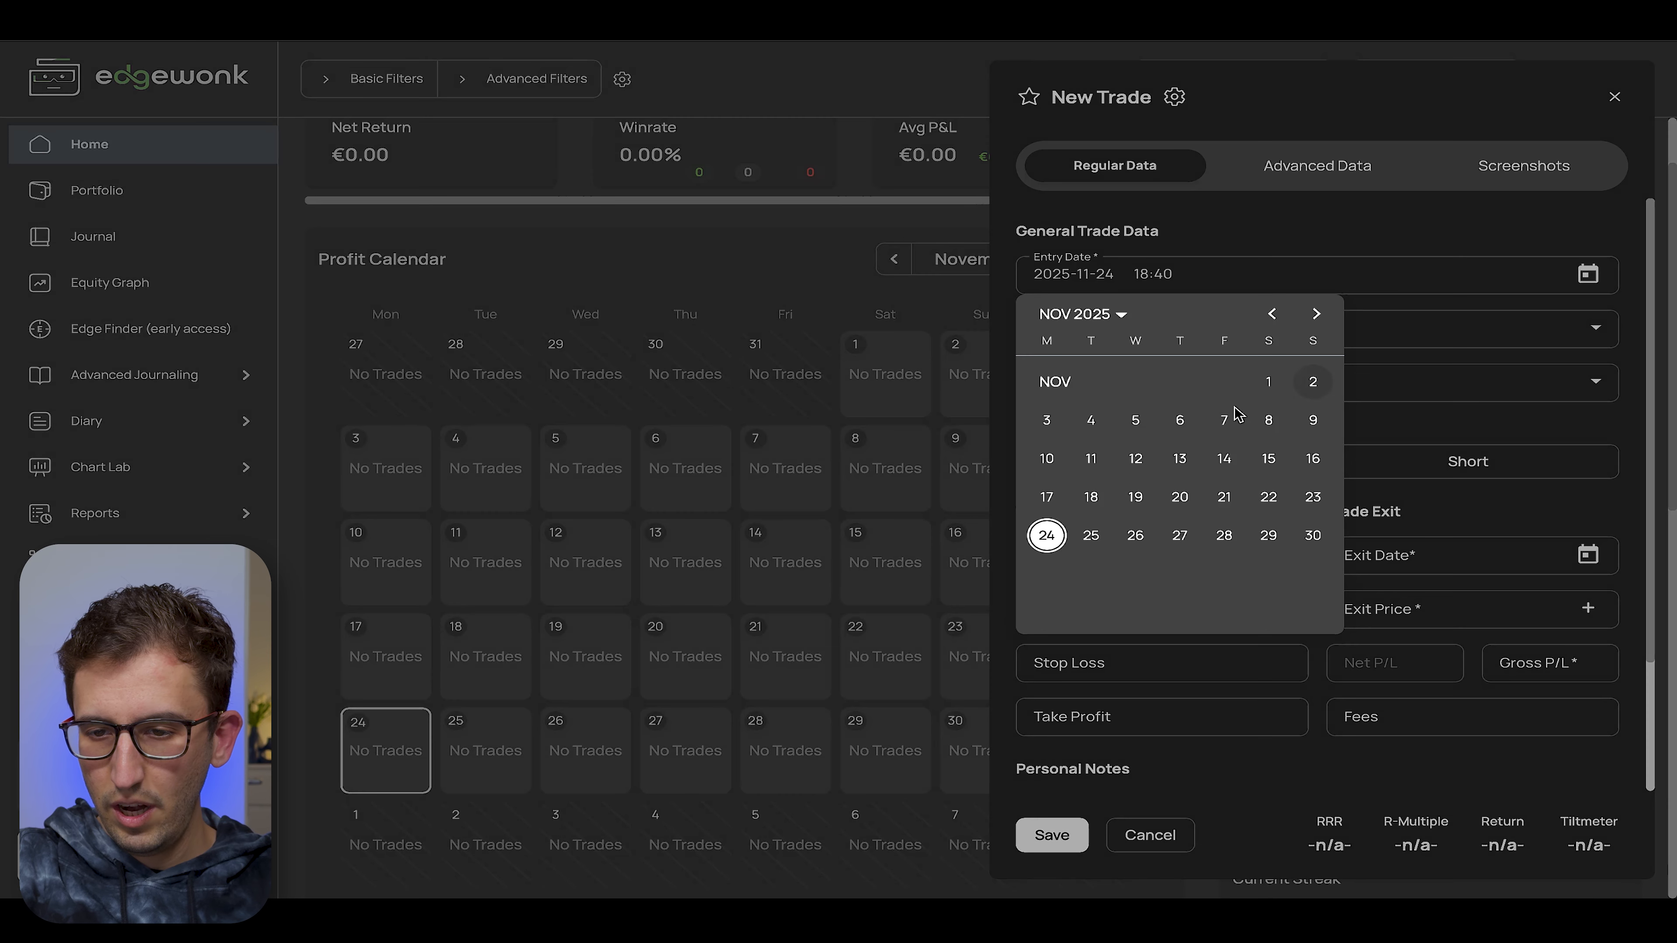
left_click(1046, 535)
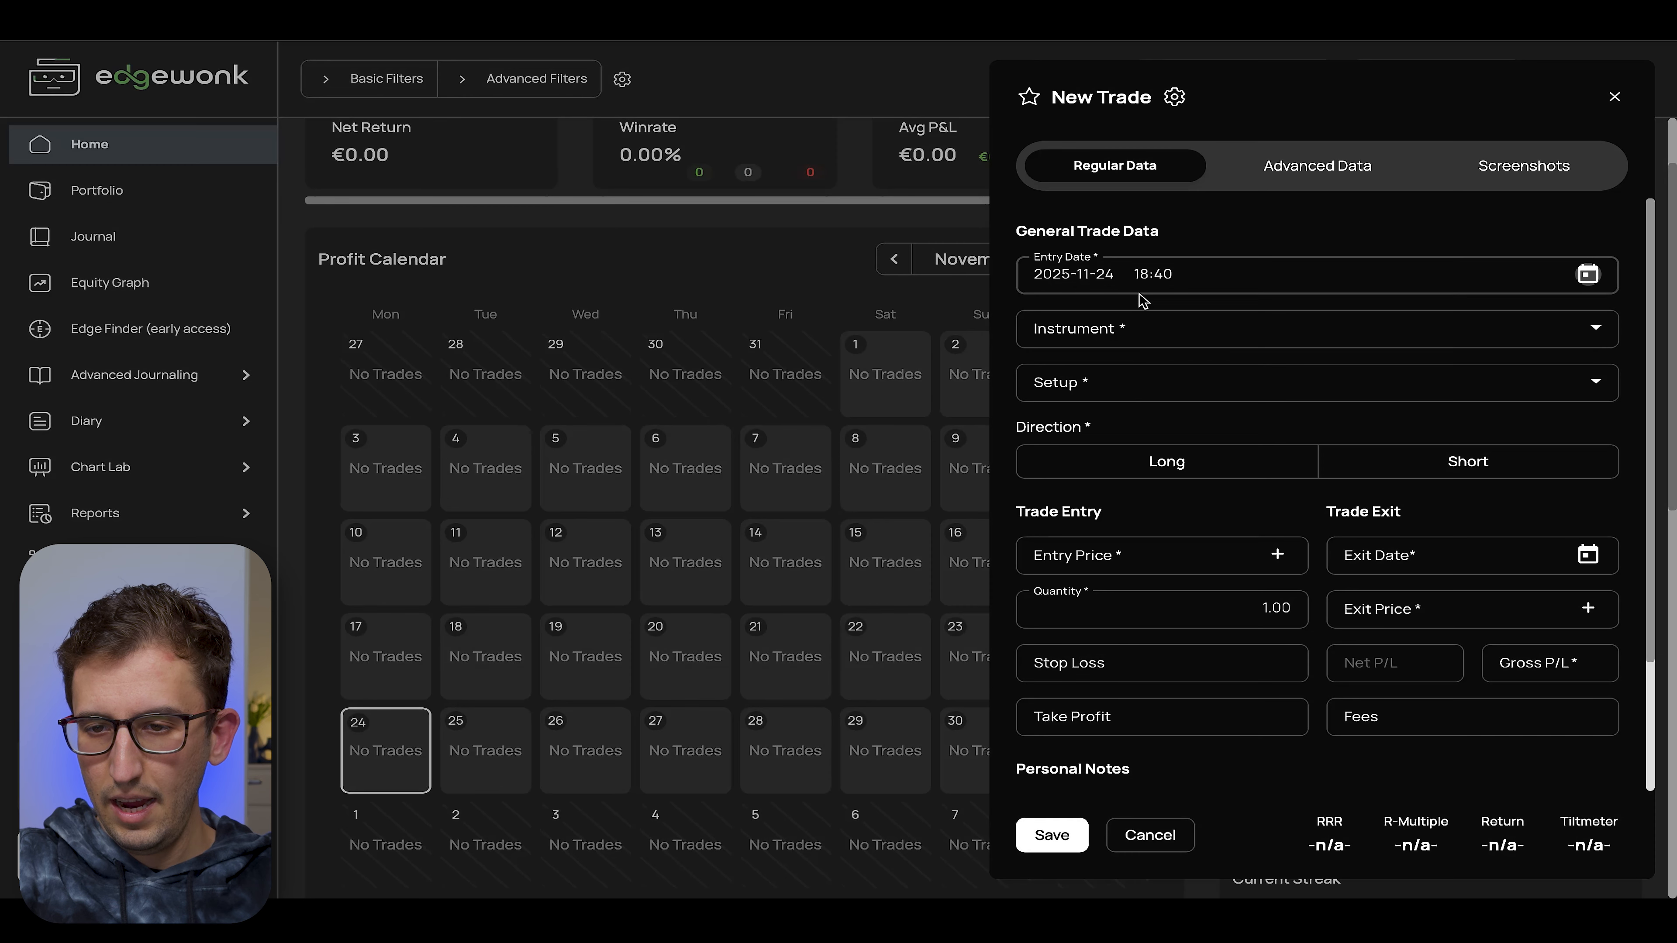
double_click(1155, 274)
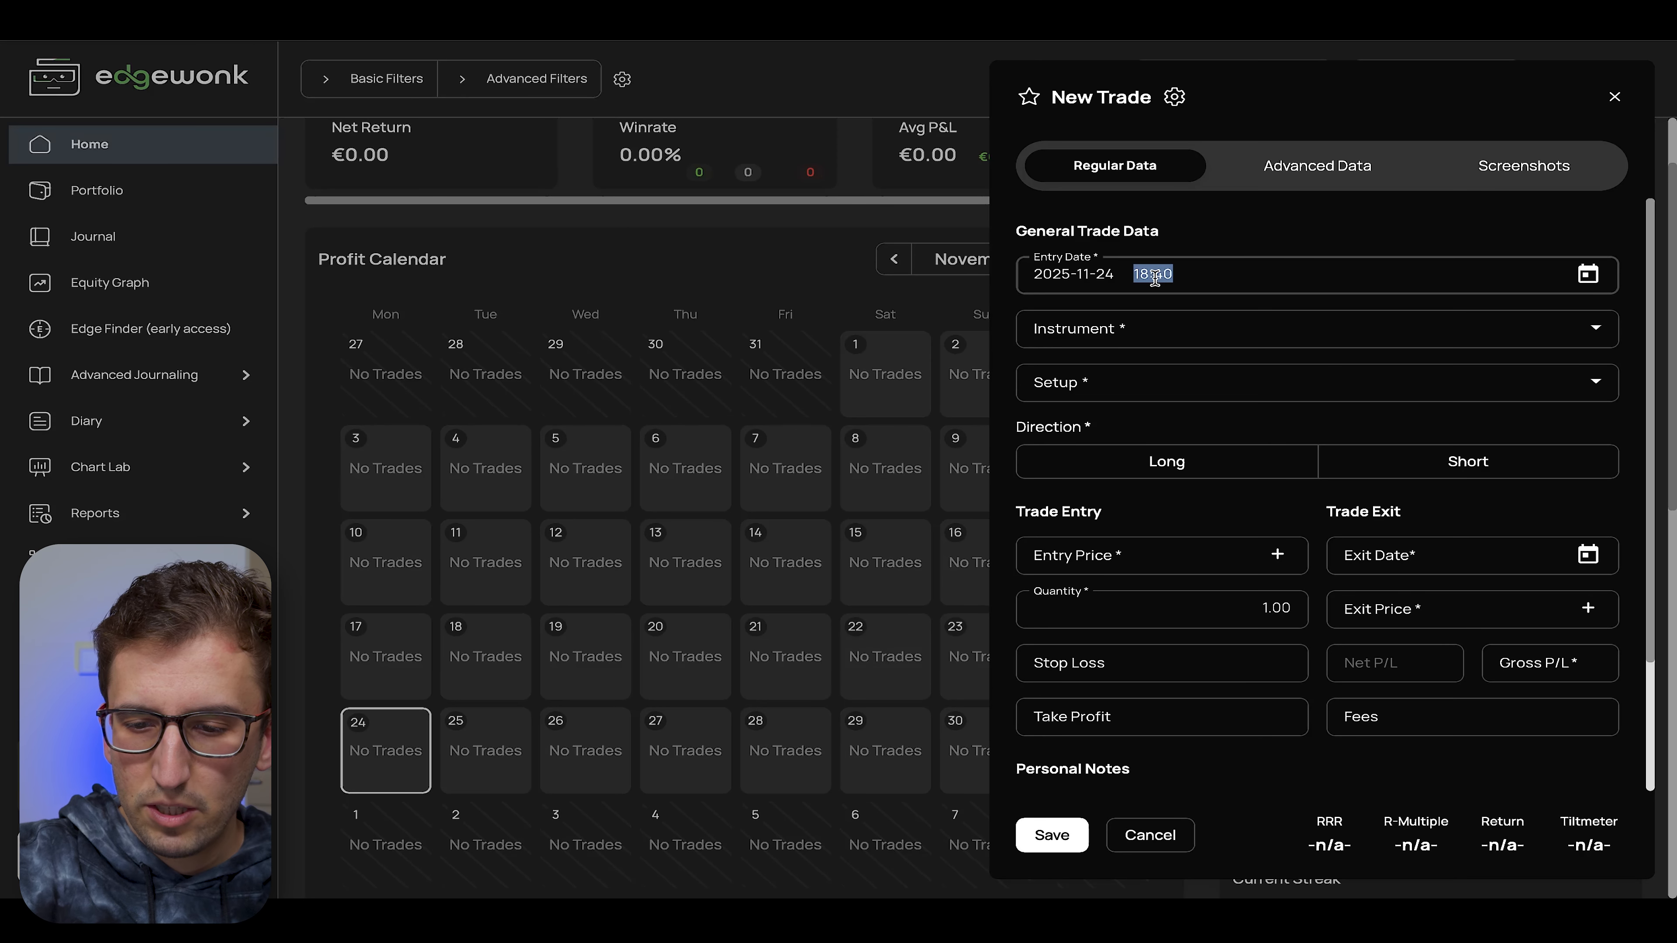
type("10")
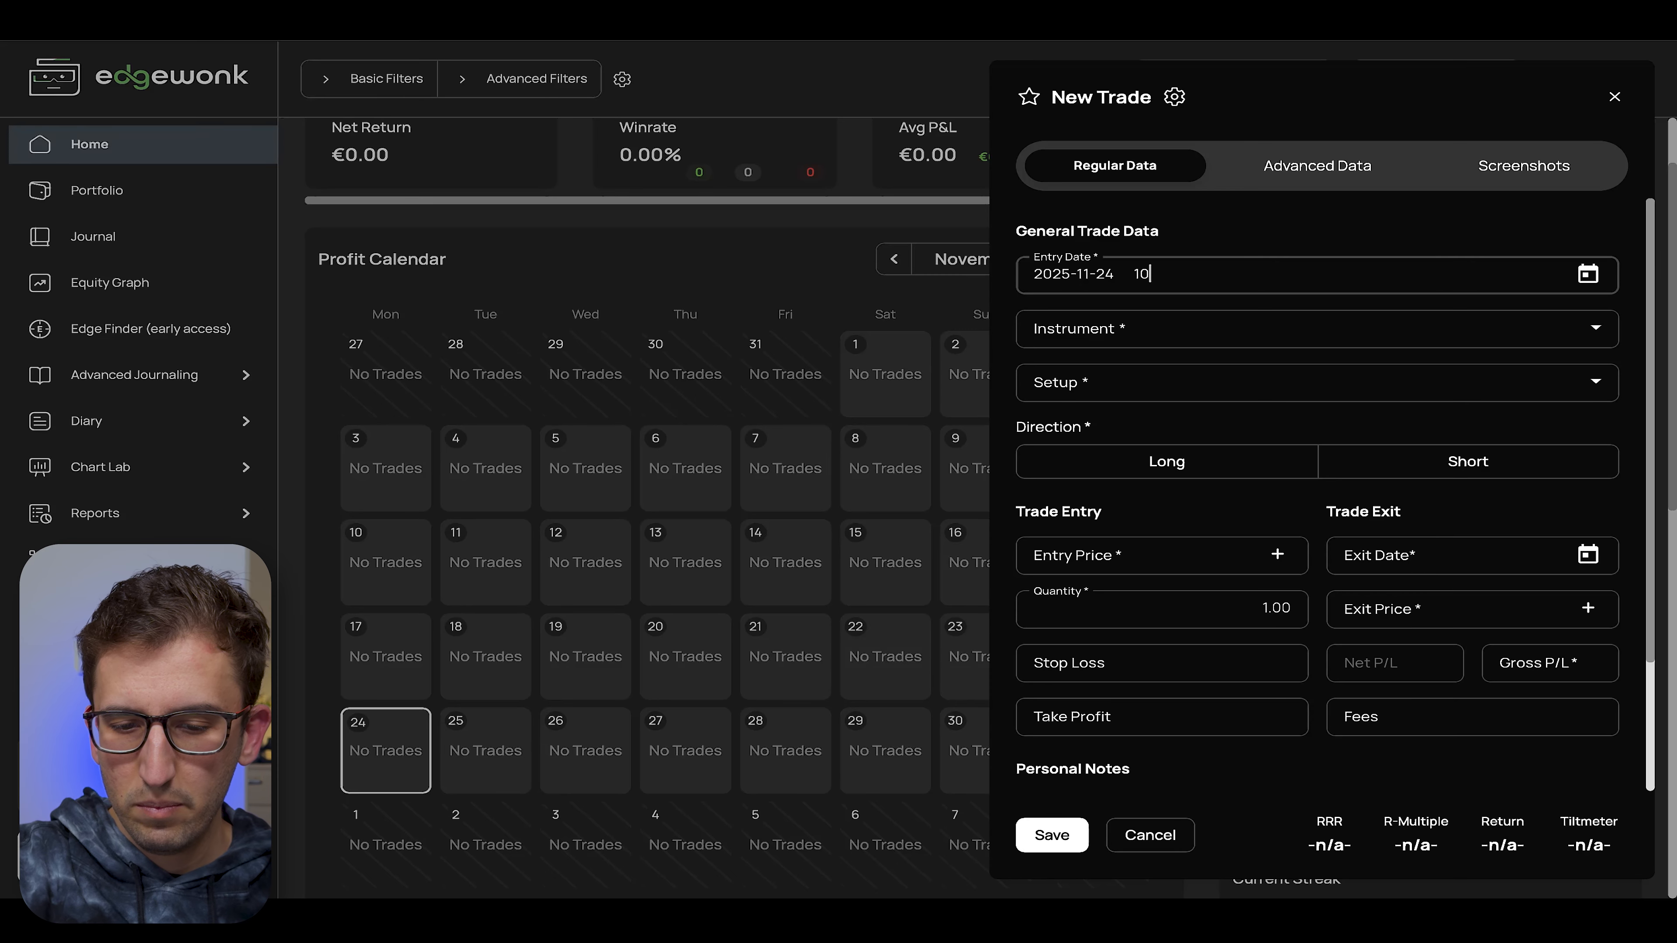
type(":00")
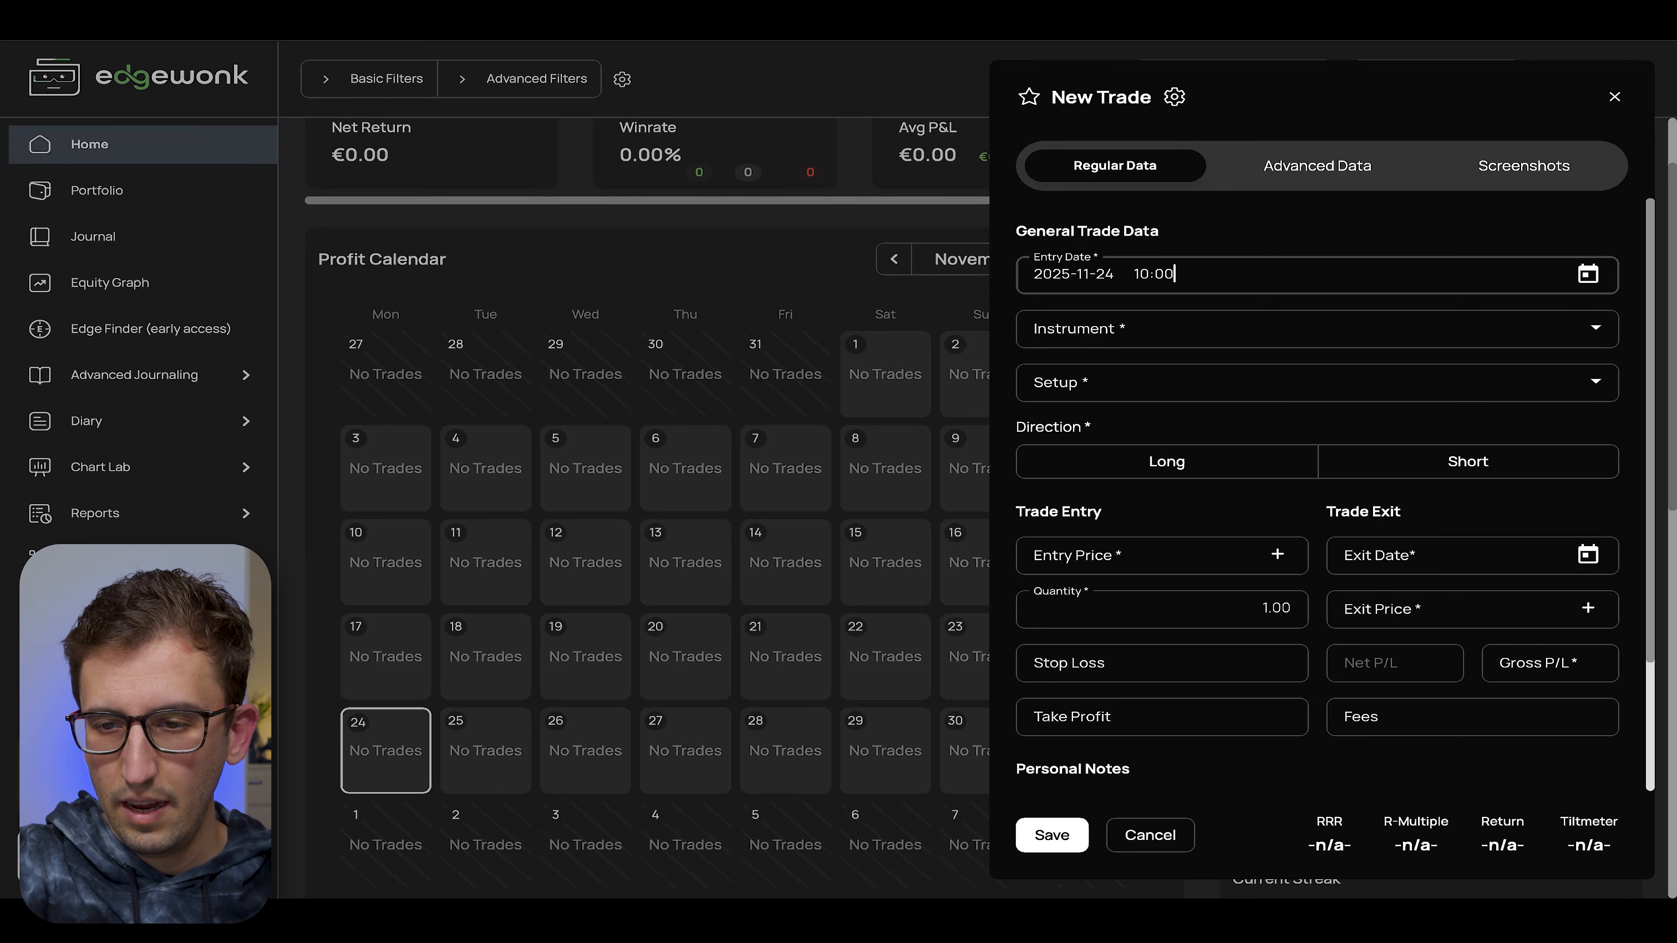
Step: Assign the trade a new instrument named EURUSD and a new setup named Youtube
left_click(1224, 331)
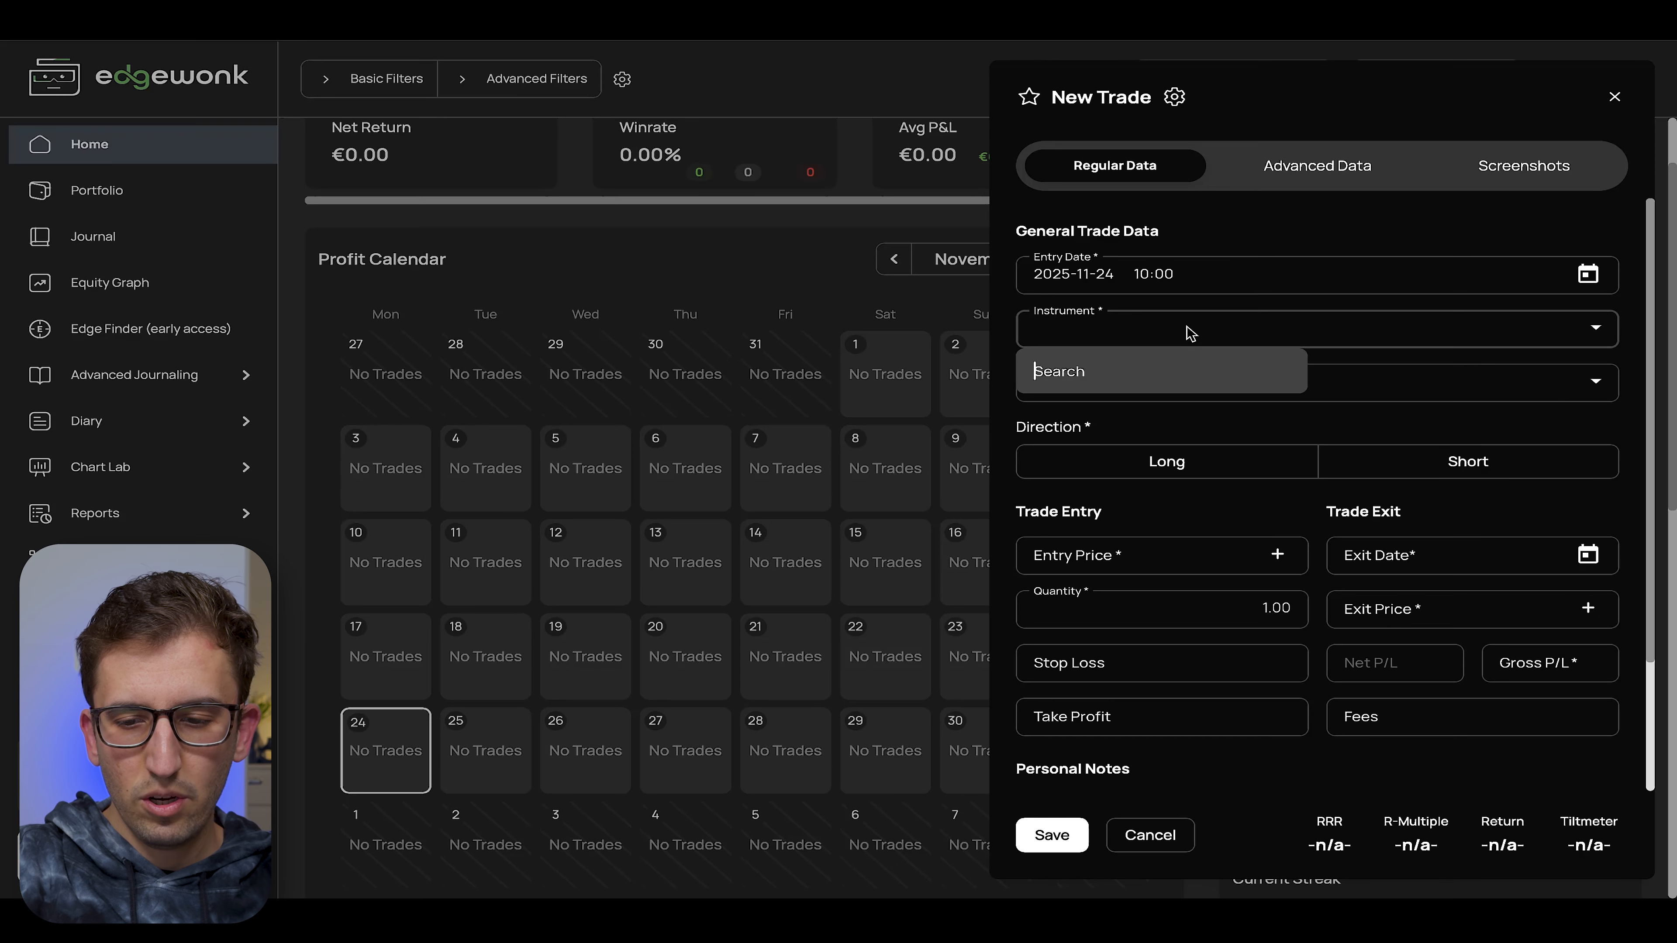
type("EURU")
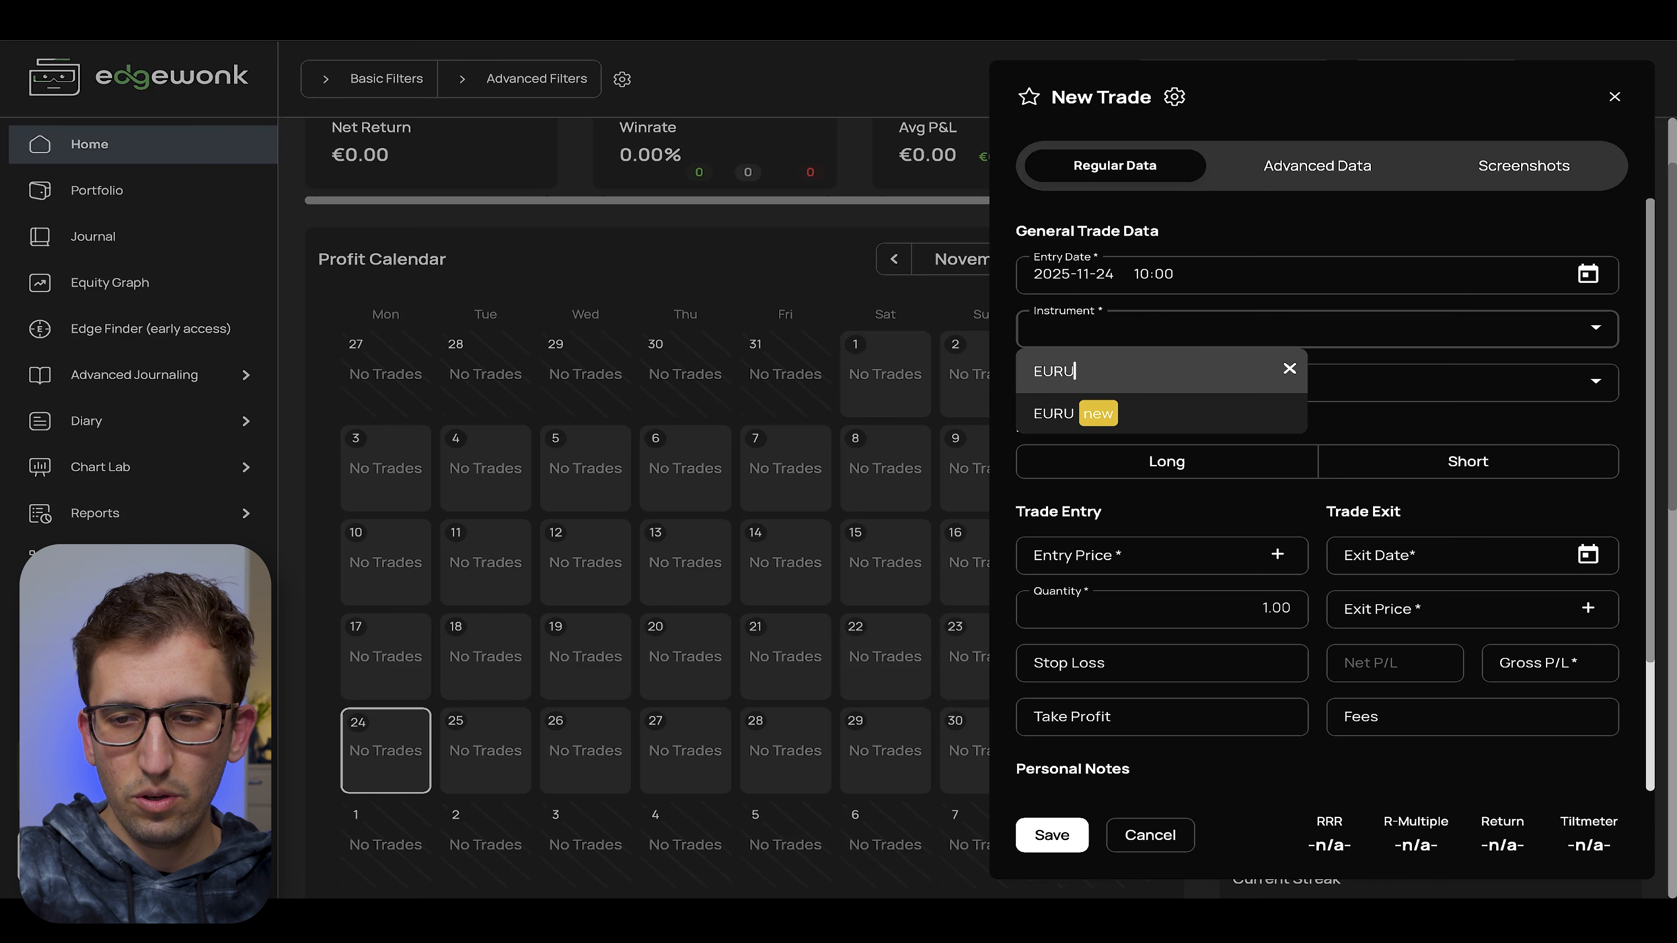
type("SD")
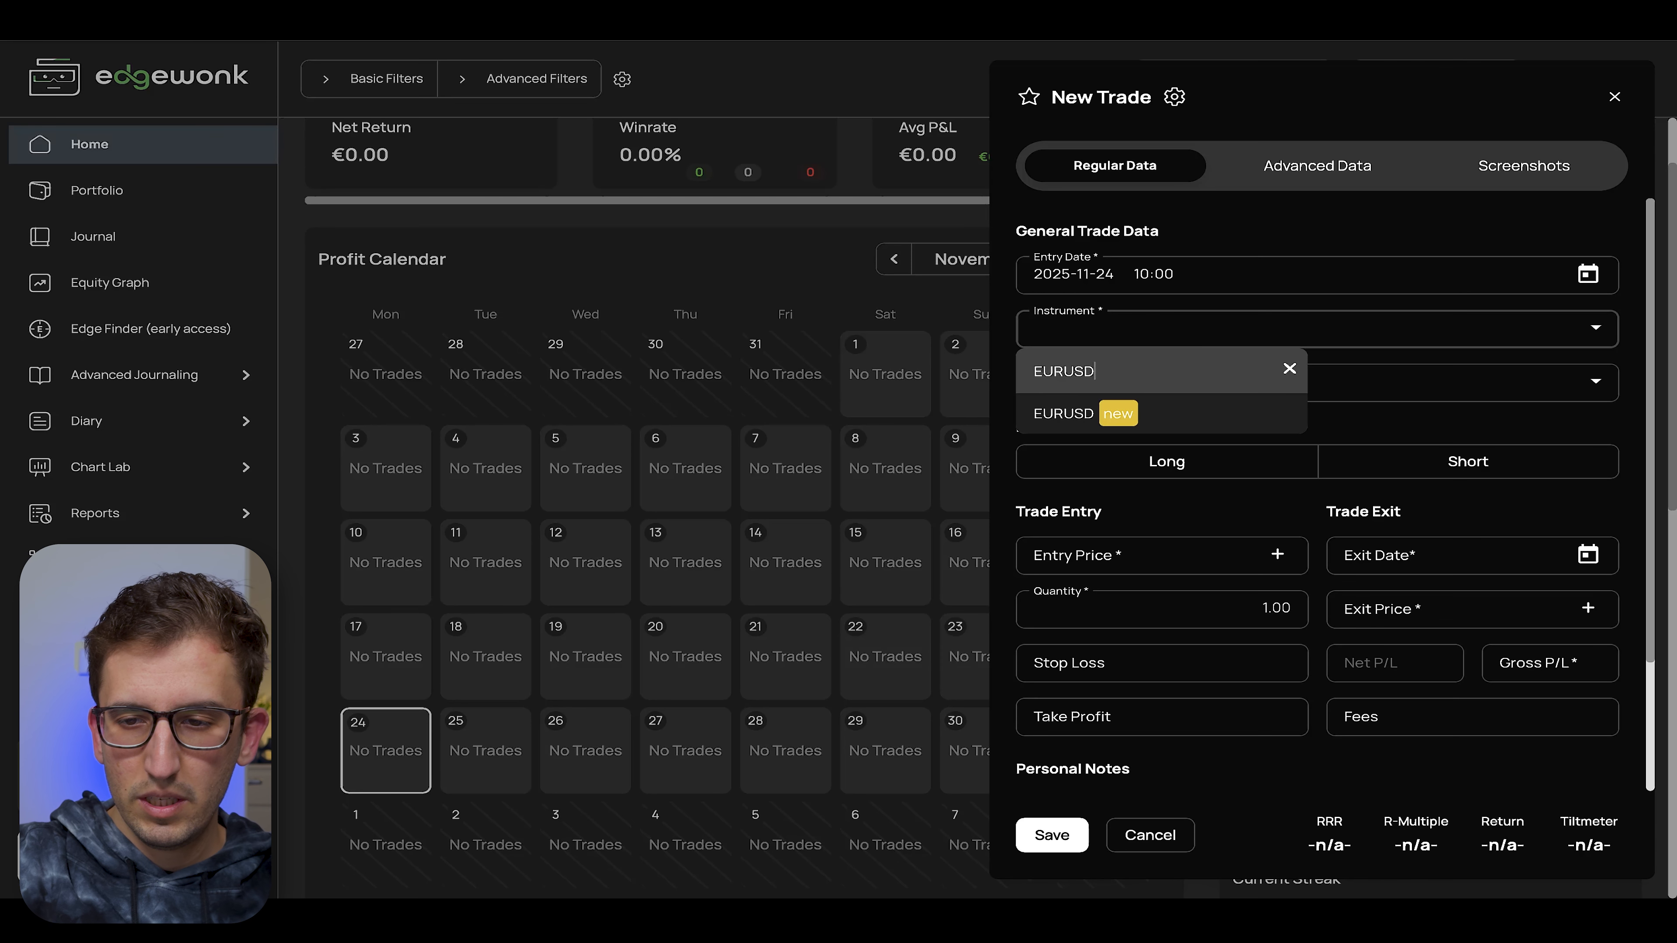
left_click(1080, 426)
left_click(1102, 384)
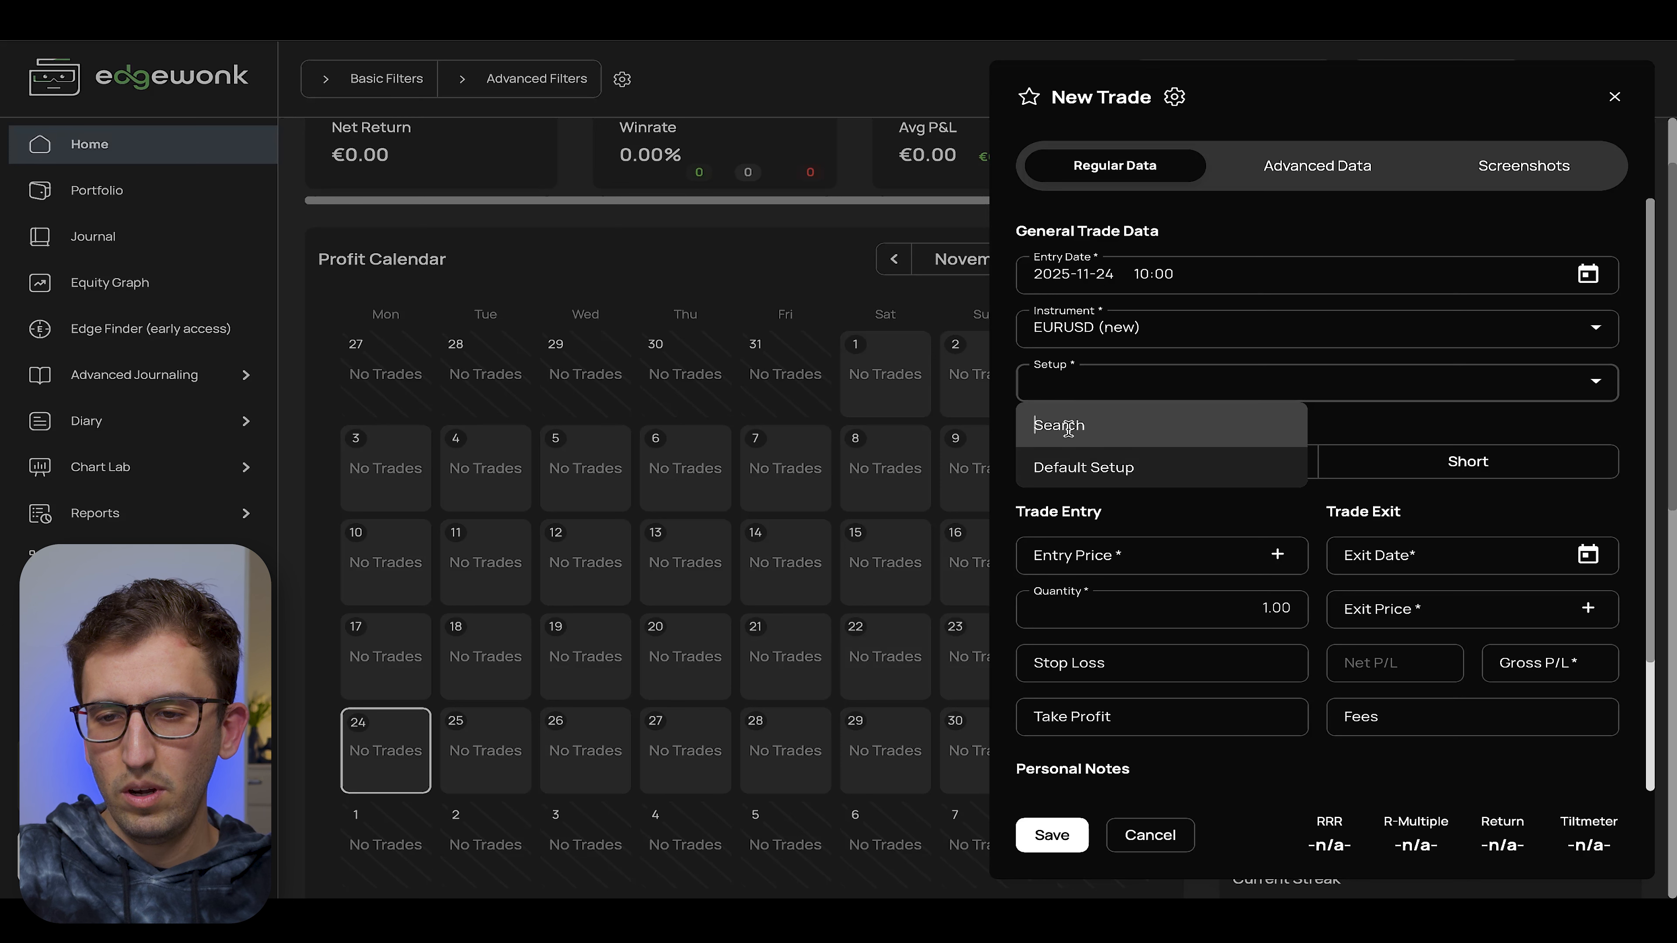
type("Youtube")
key("Return")
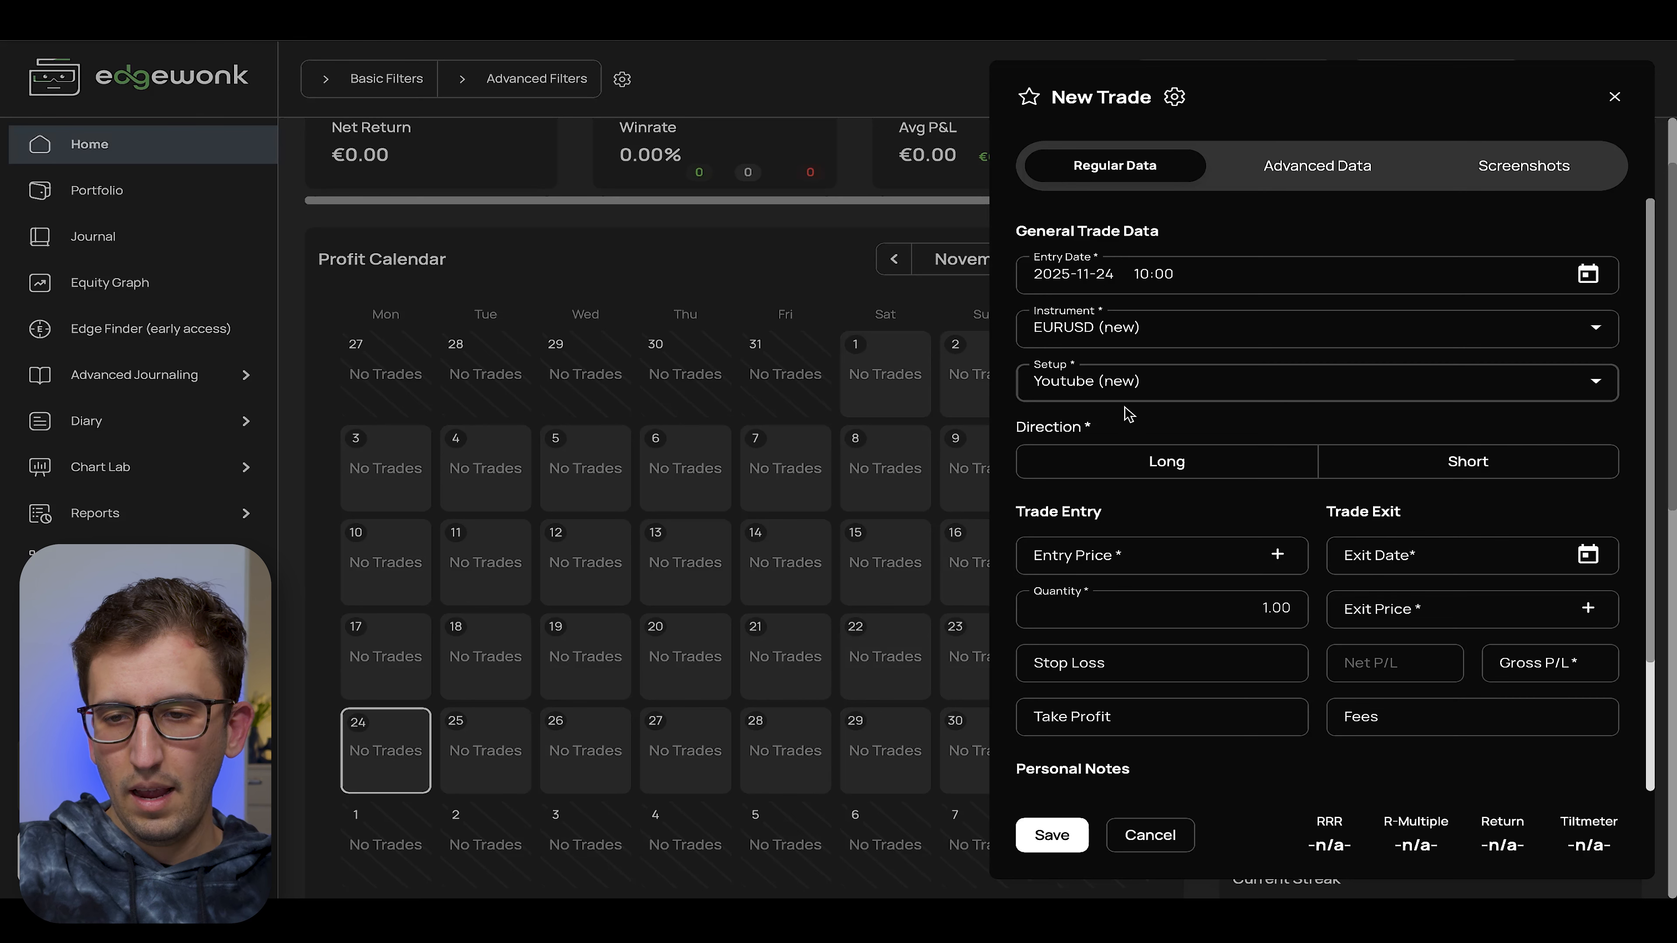
Step: Set the trade's direction to Long and its entry price to 1.1
left_click(1192, 456)
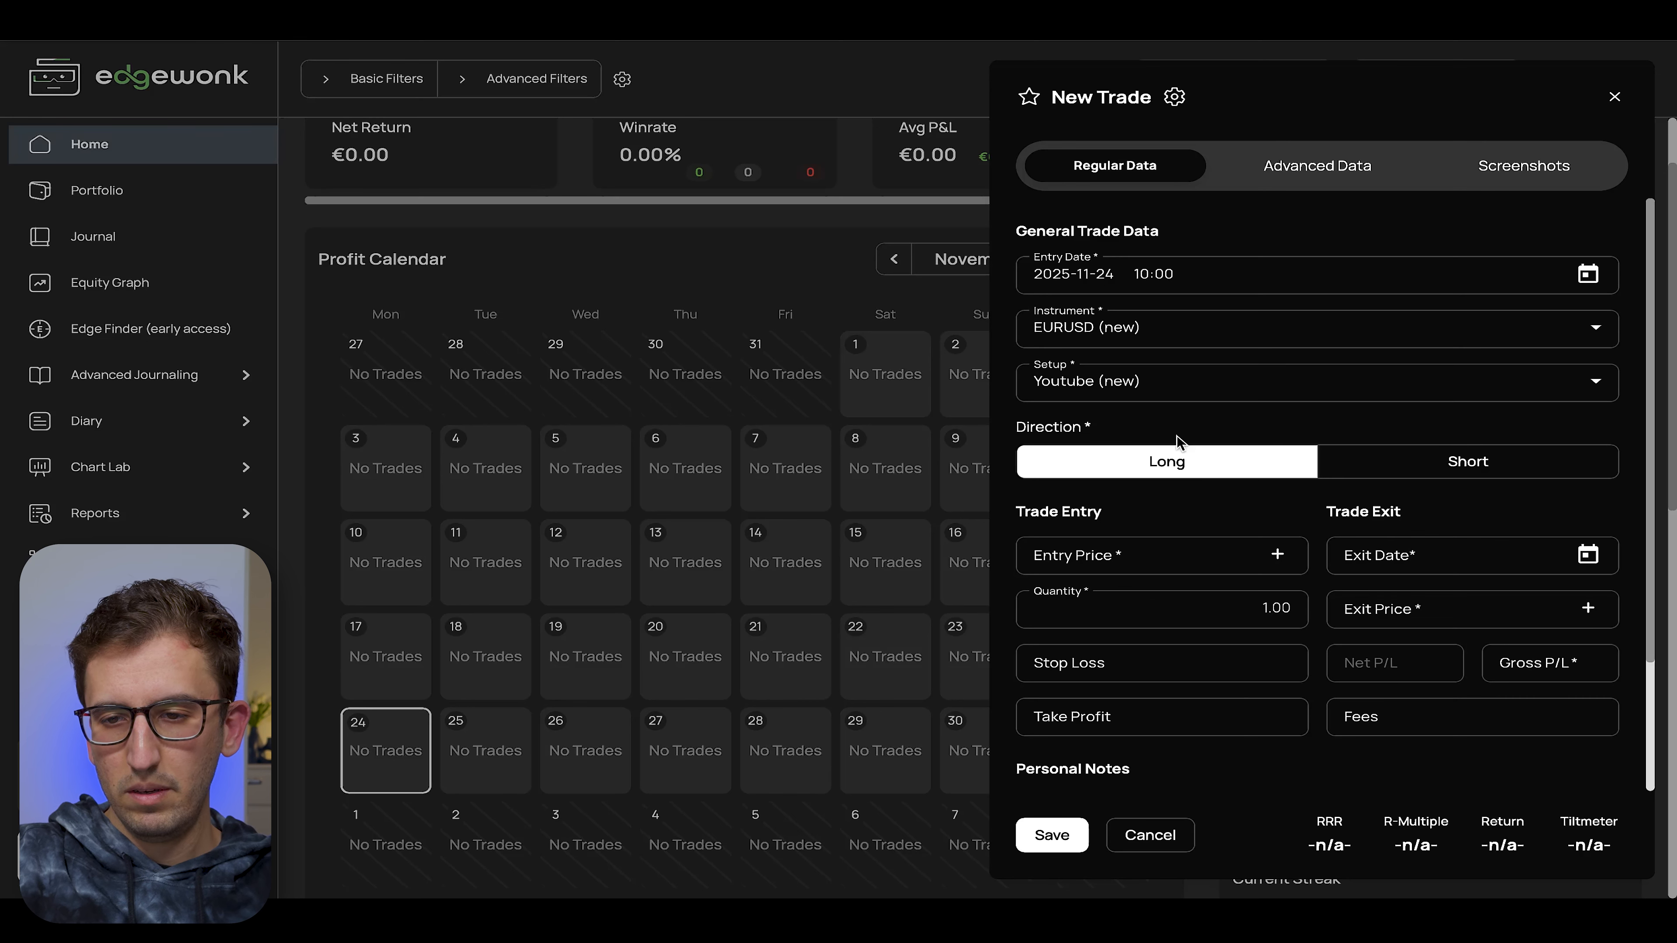
scroll(1141, 423, "down", 3)
left_click(1088, 411)
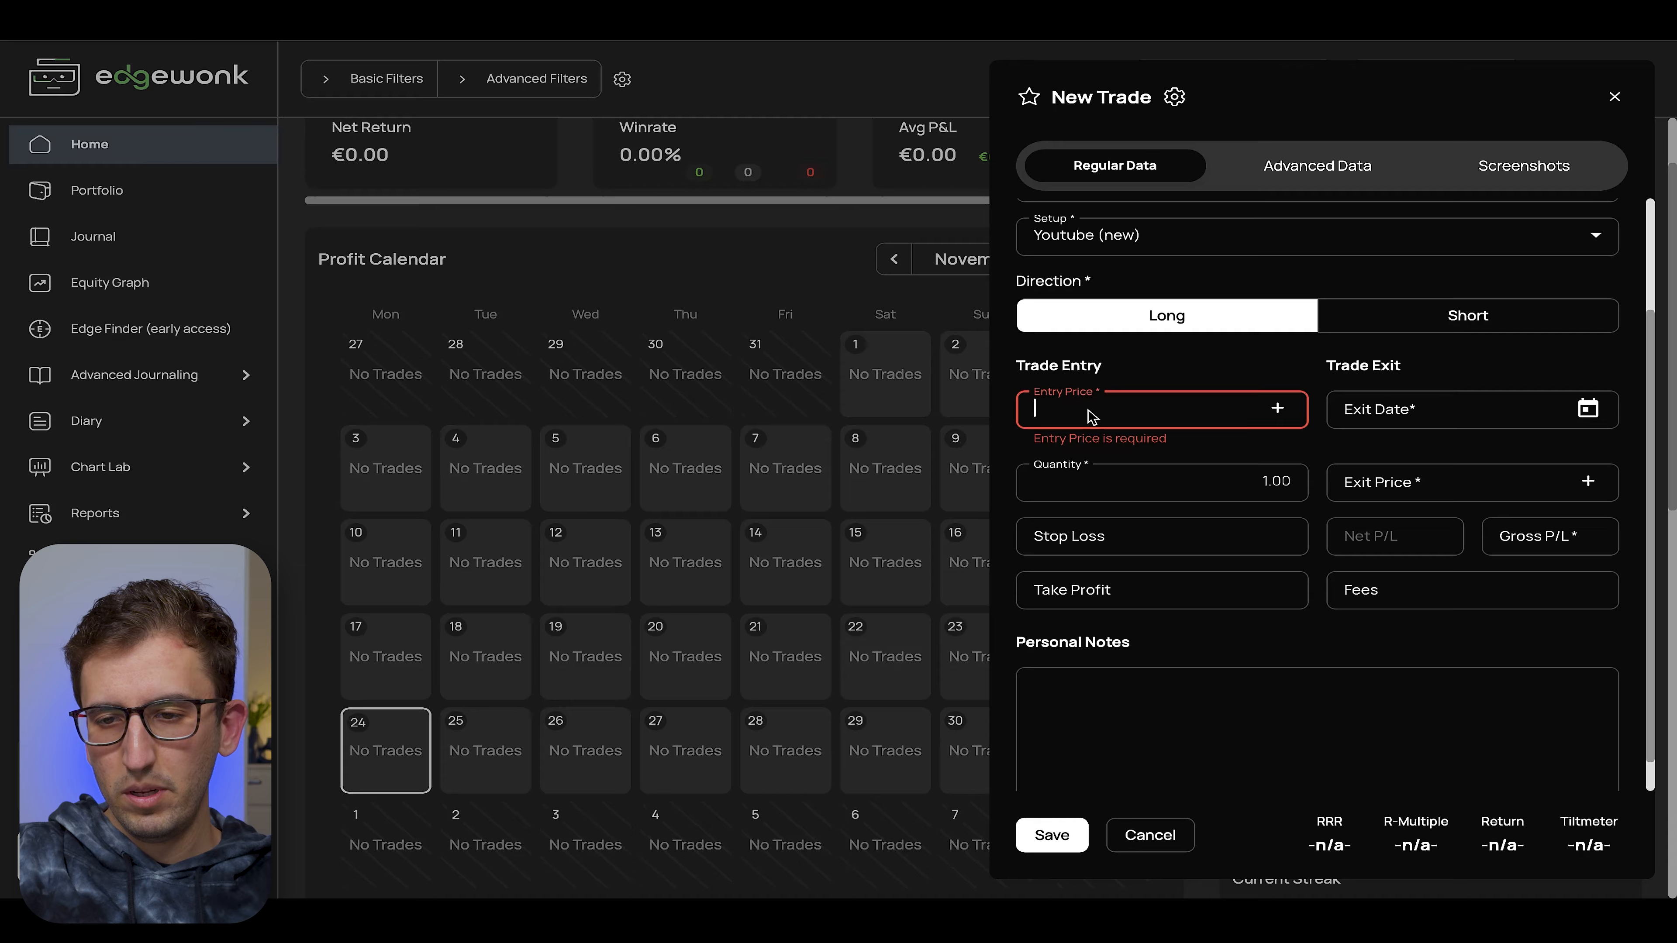
left_click(1418, 421)
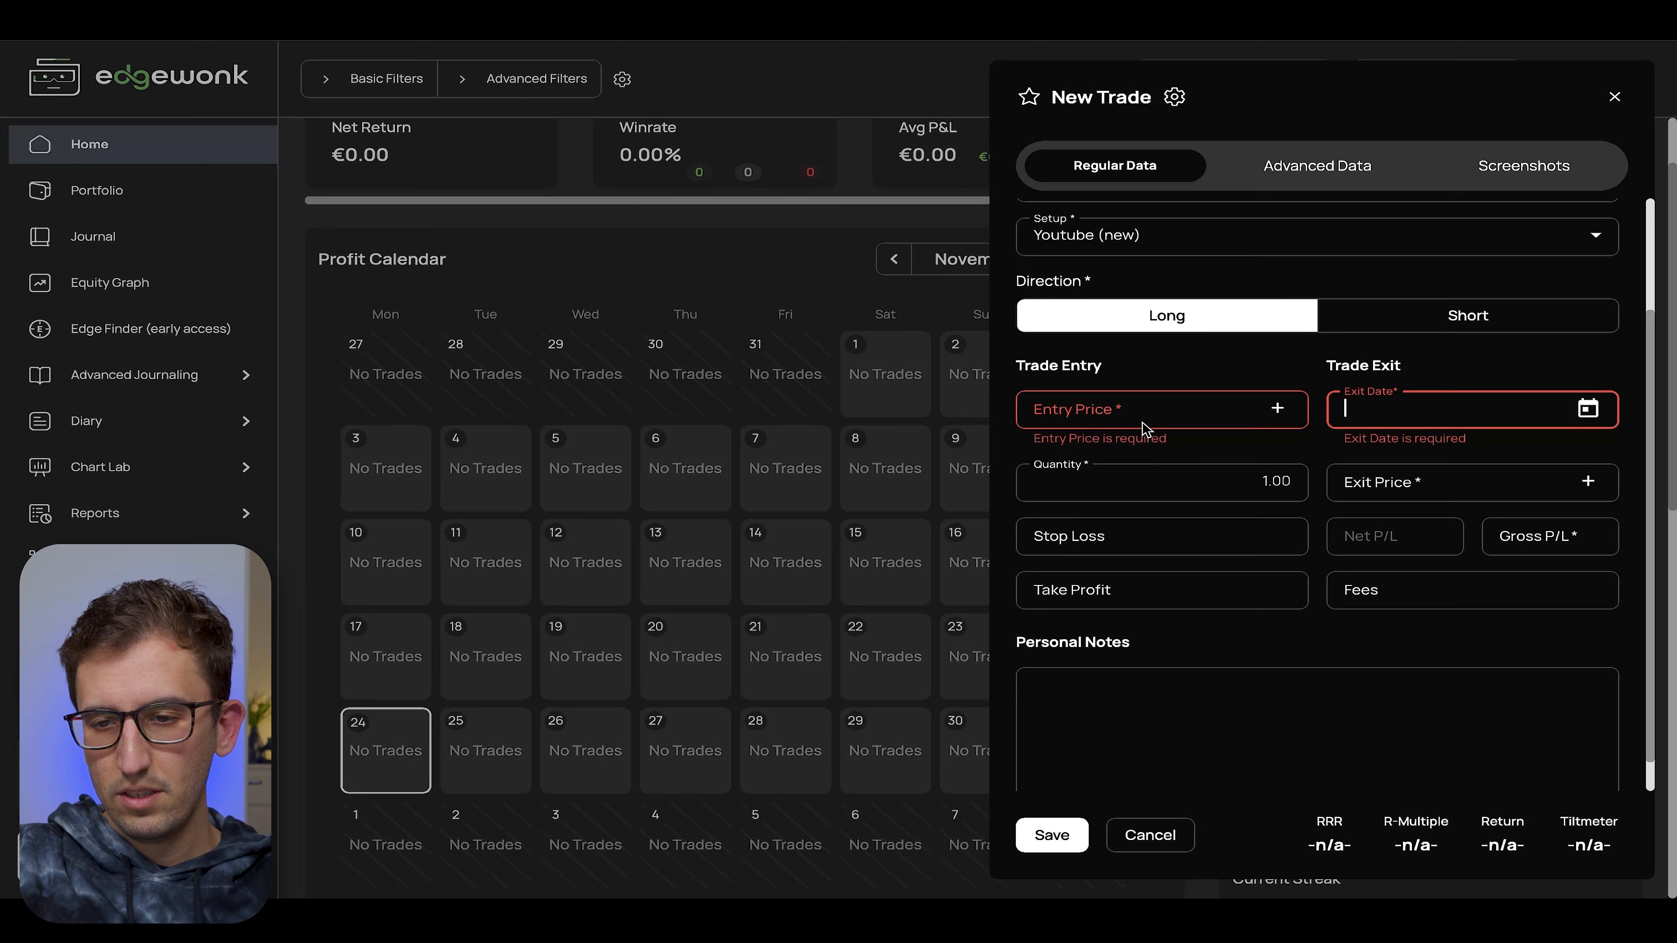
left_click(1116, 411)
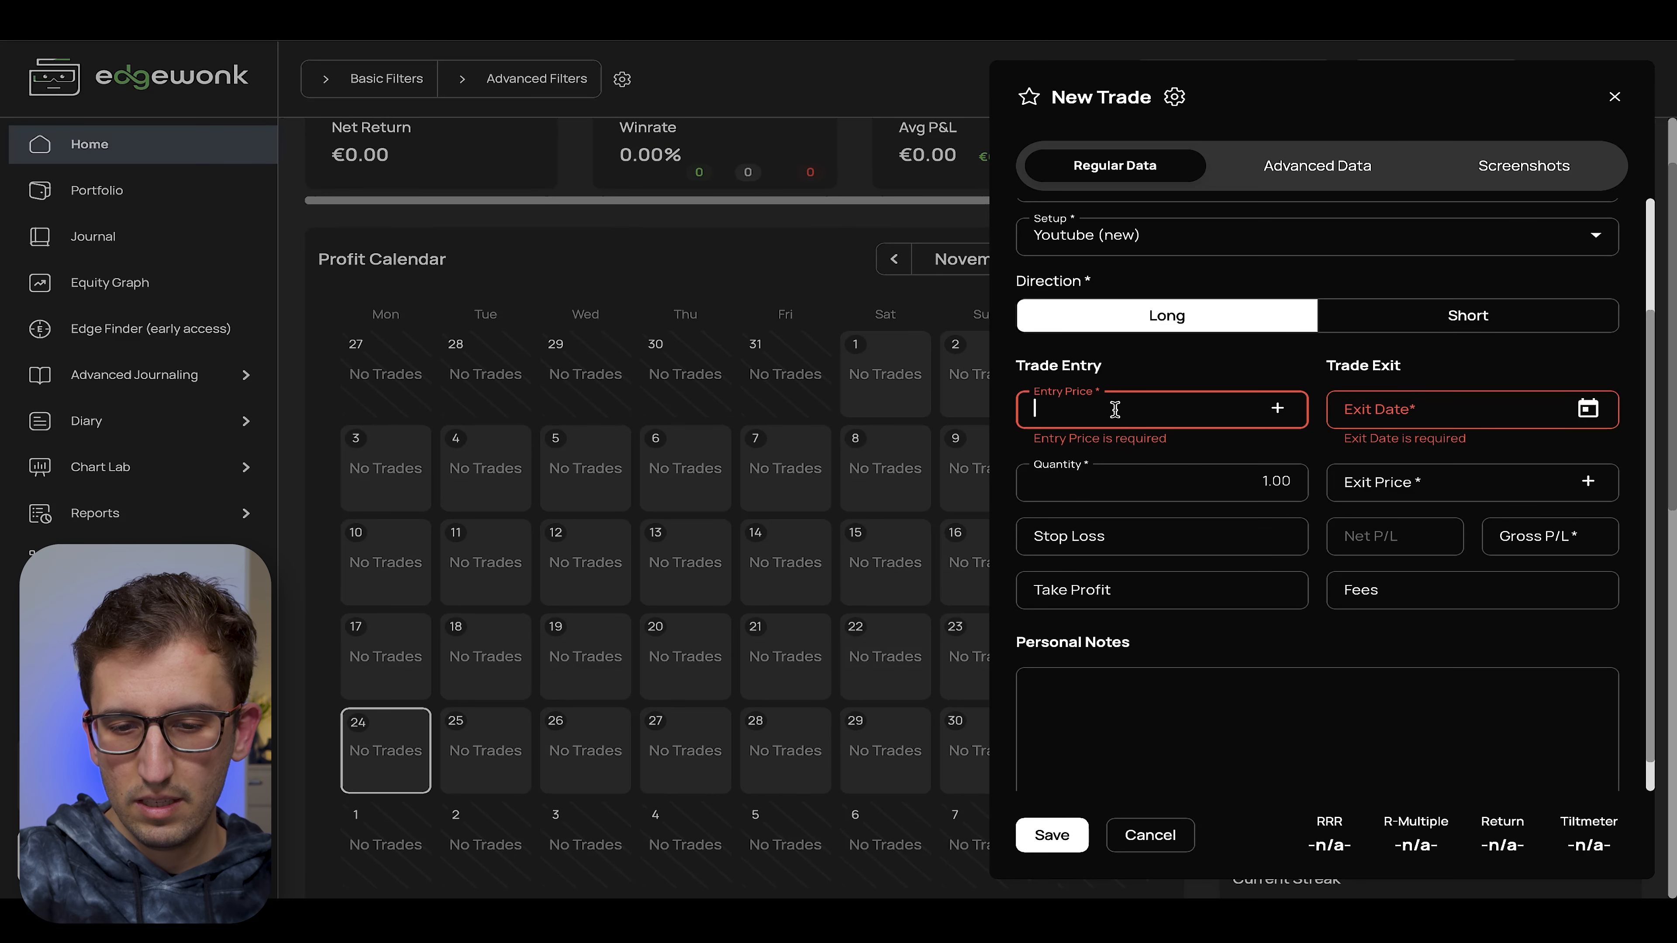
type("1.1")
left_click(1276, 412)
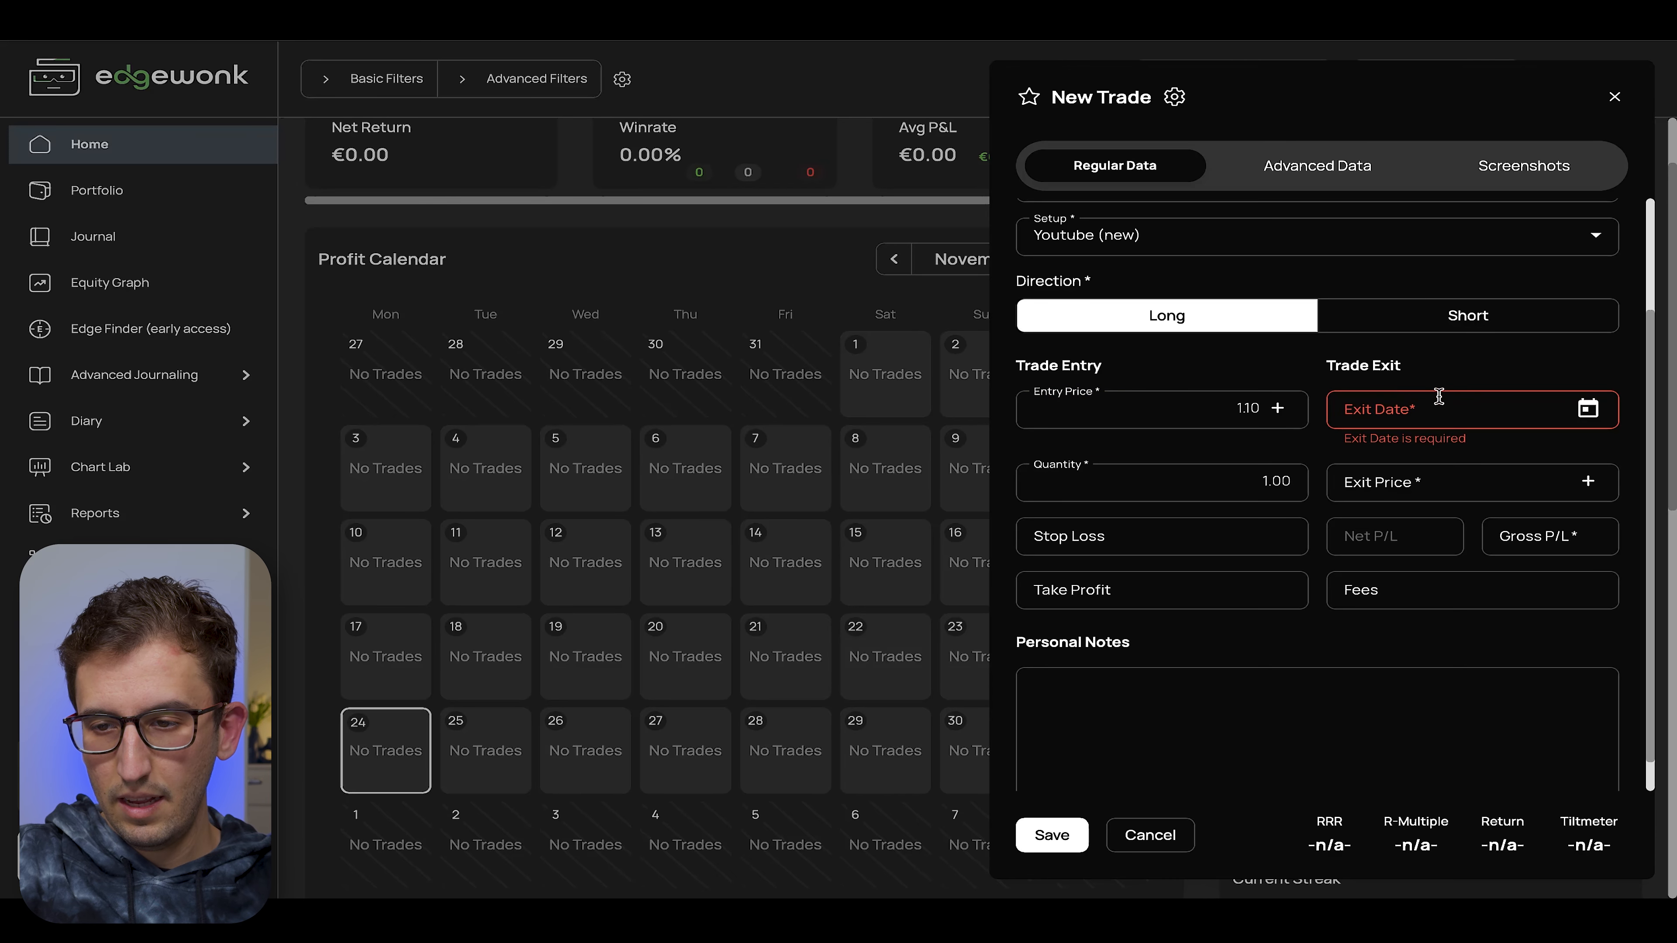
Step: Set the trade's exit date to 2025-11-24 and its exit price to 1.2
left_click(1585, 410)
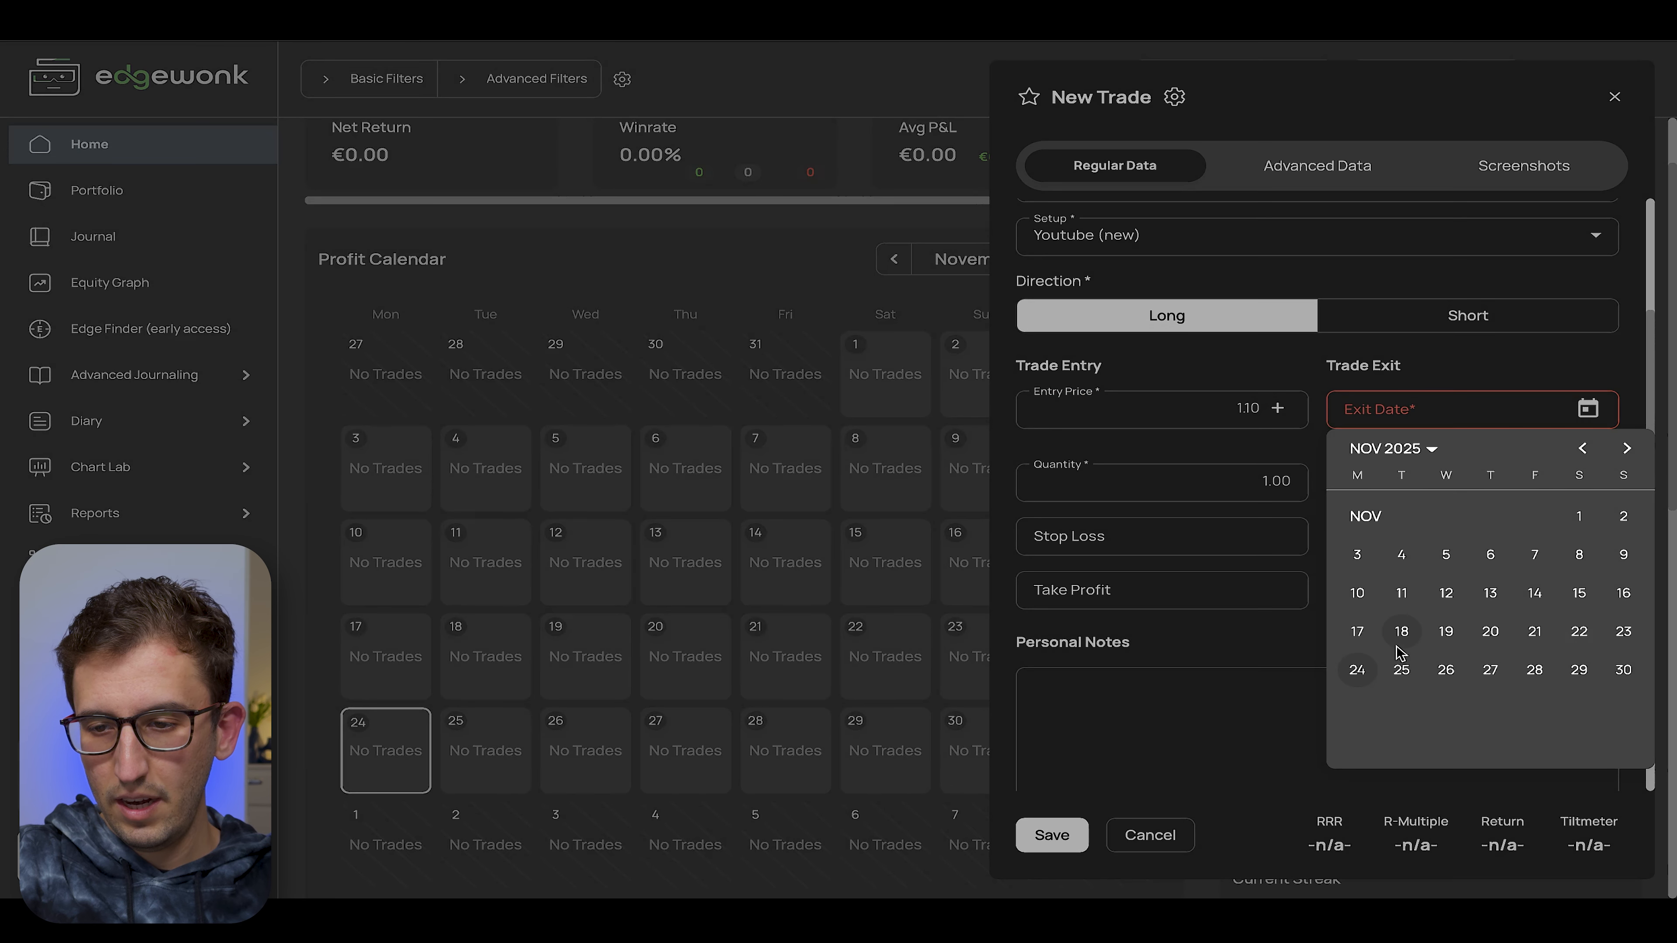
left_click(1358, 671)
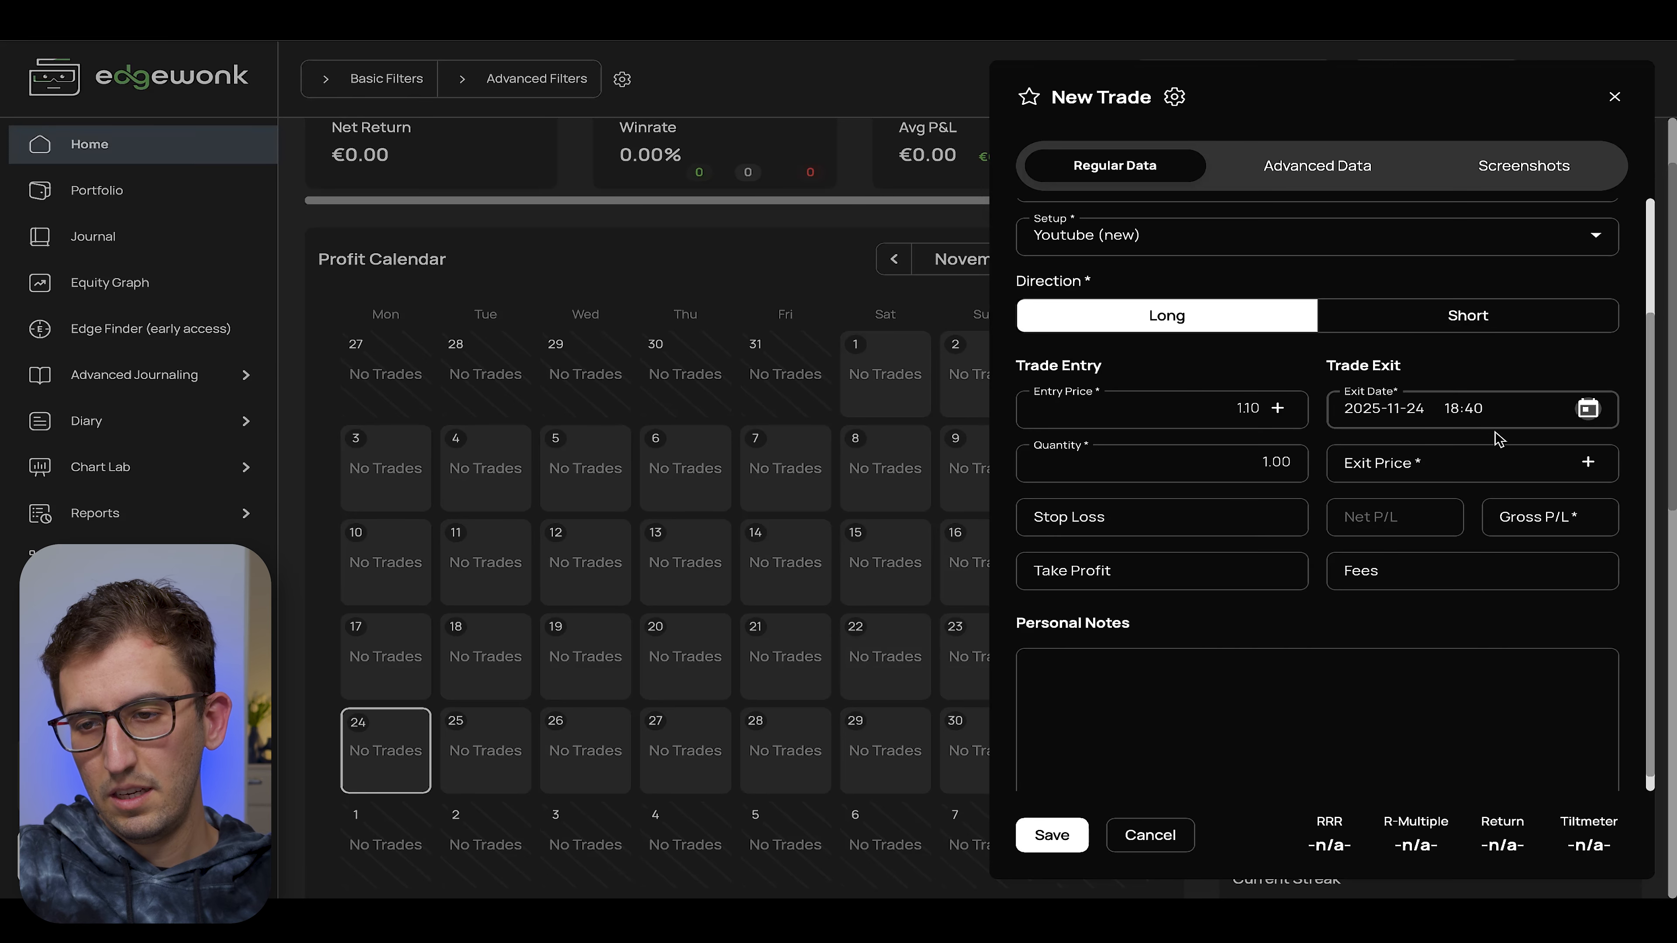
left_click(1255, 465)
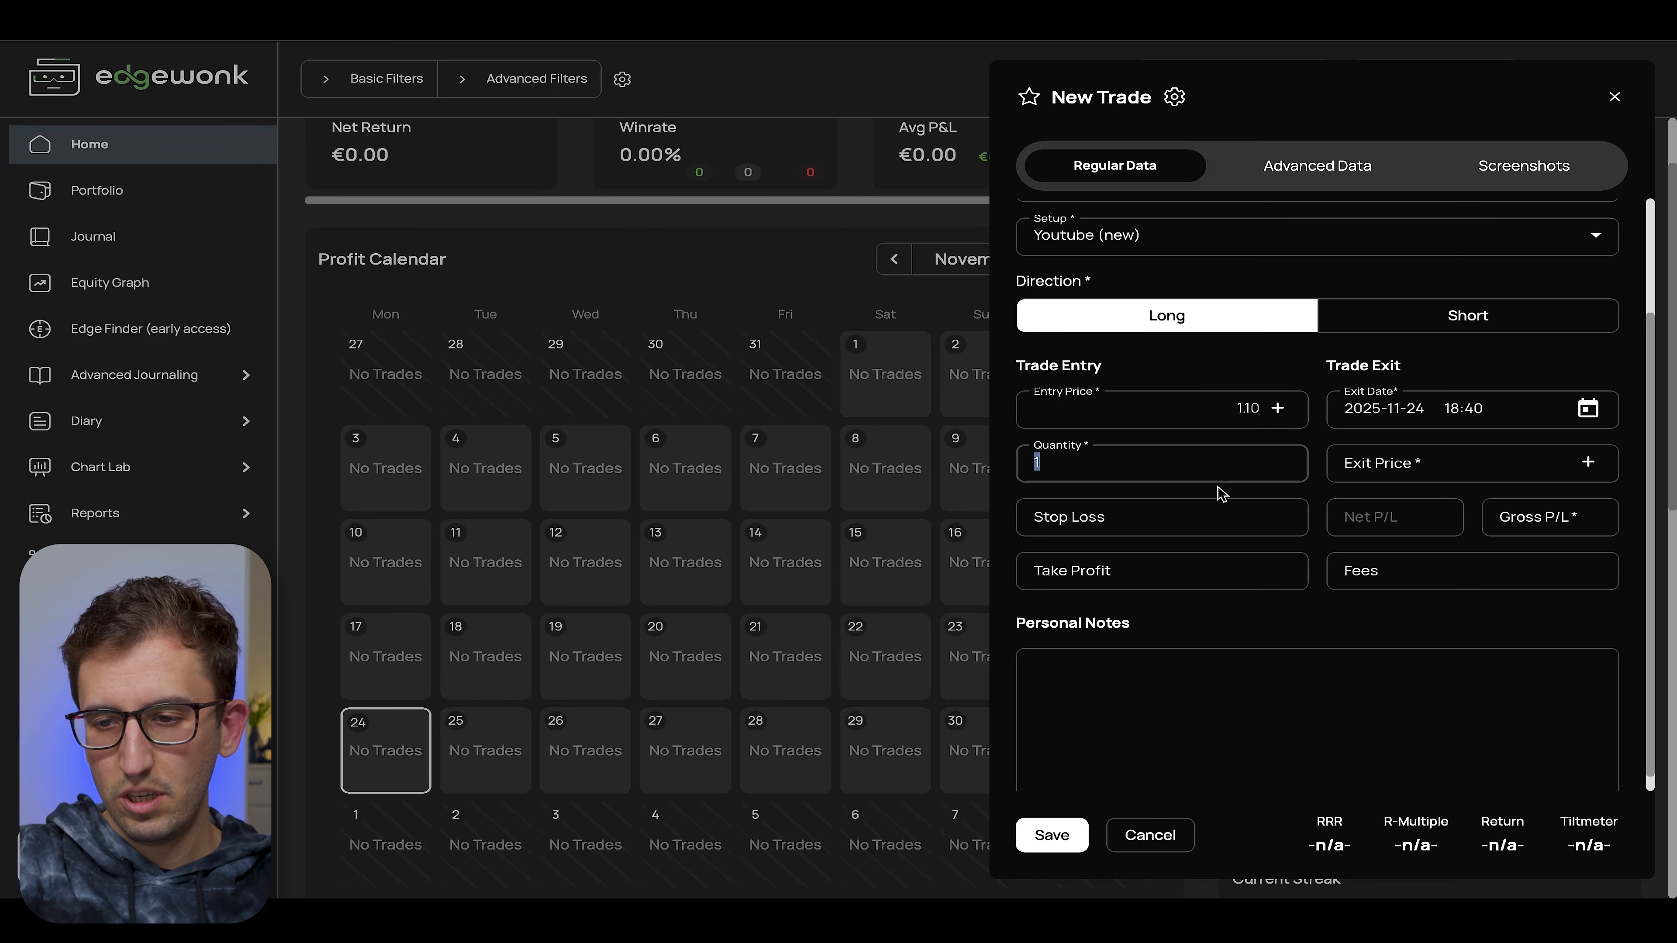
left_click(1422, 463)
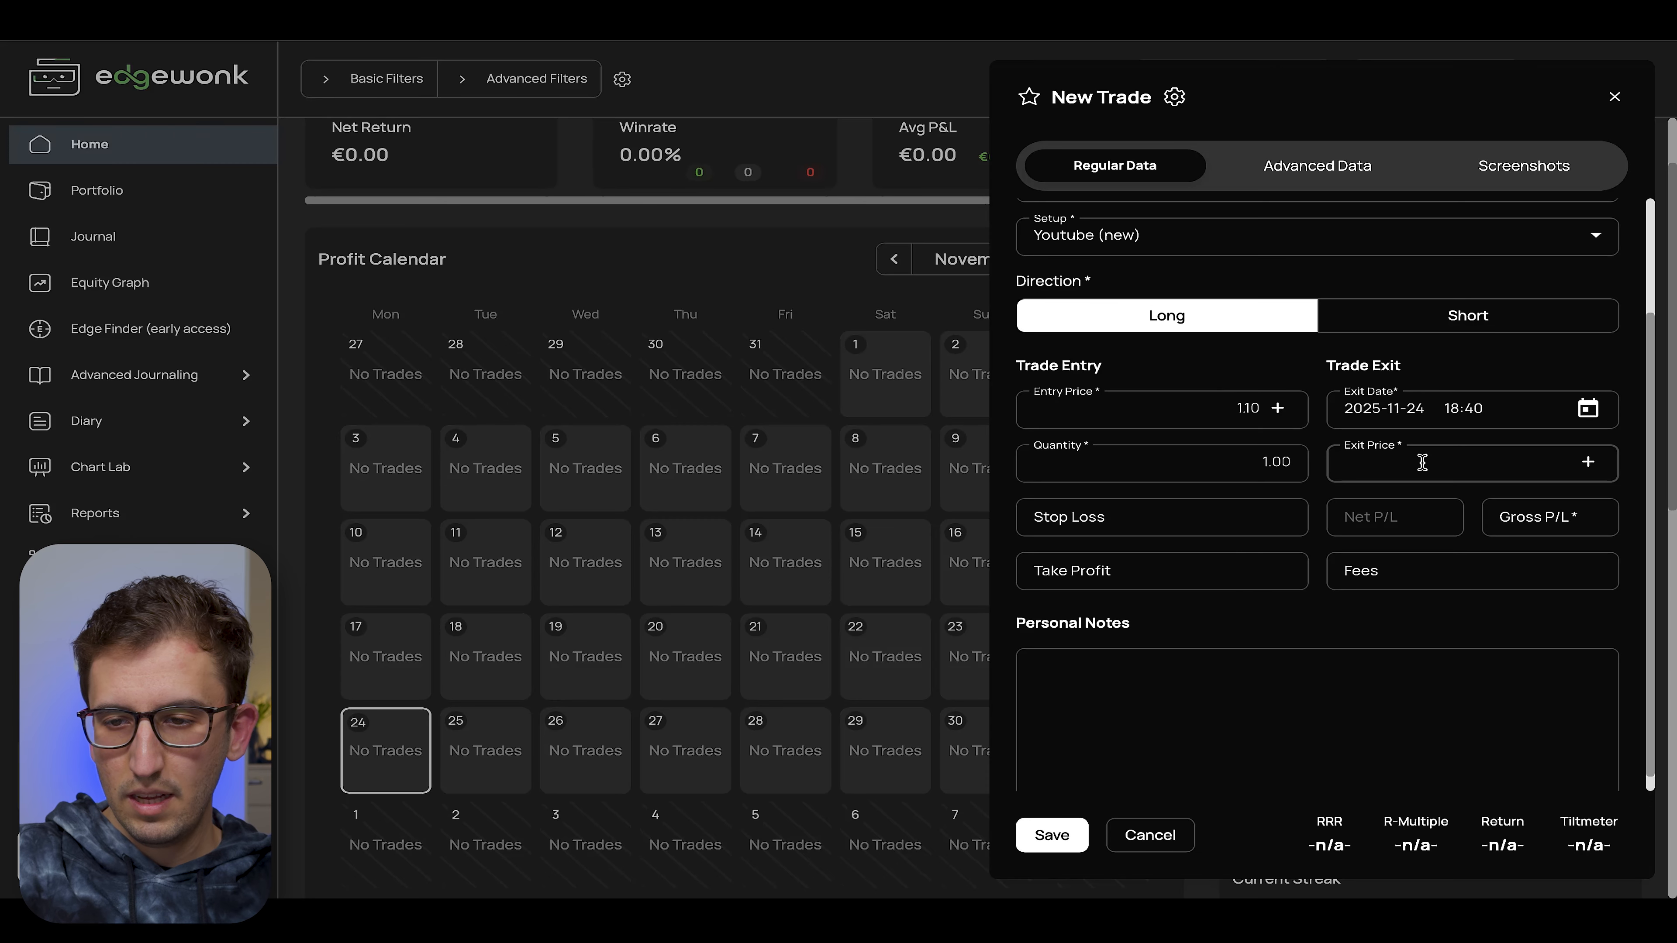
type("1")
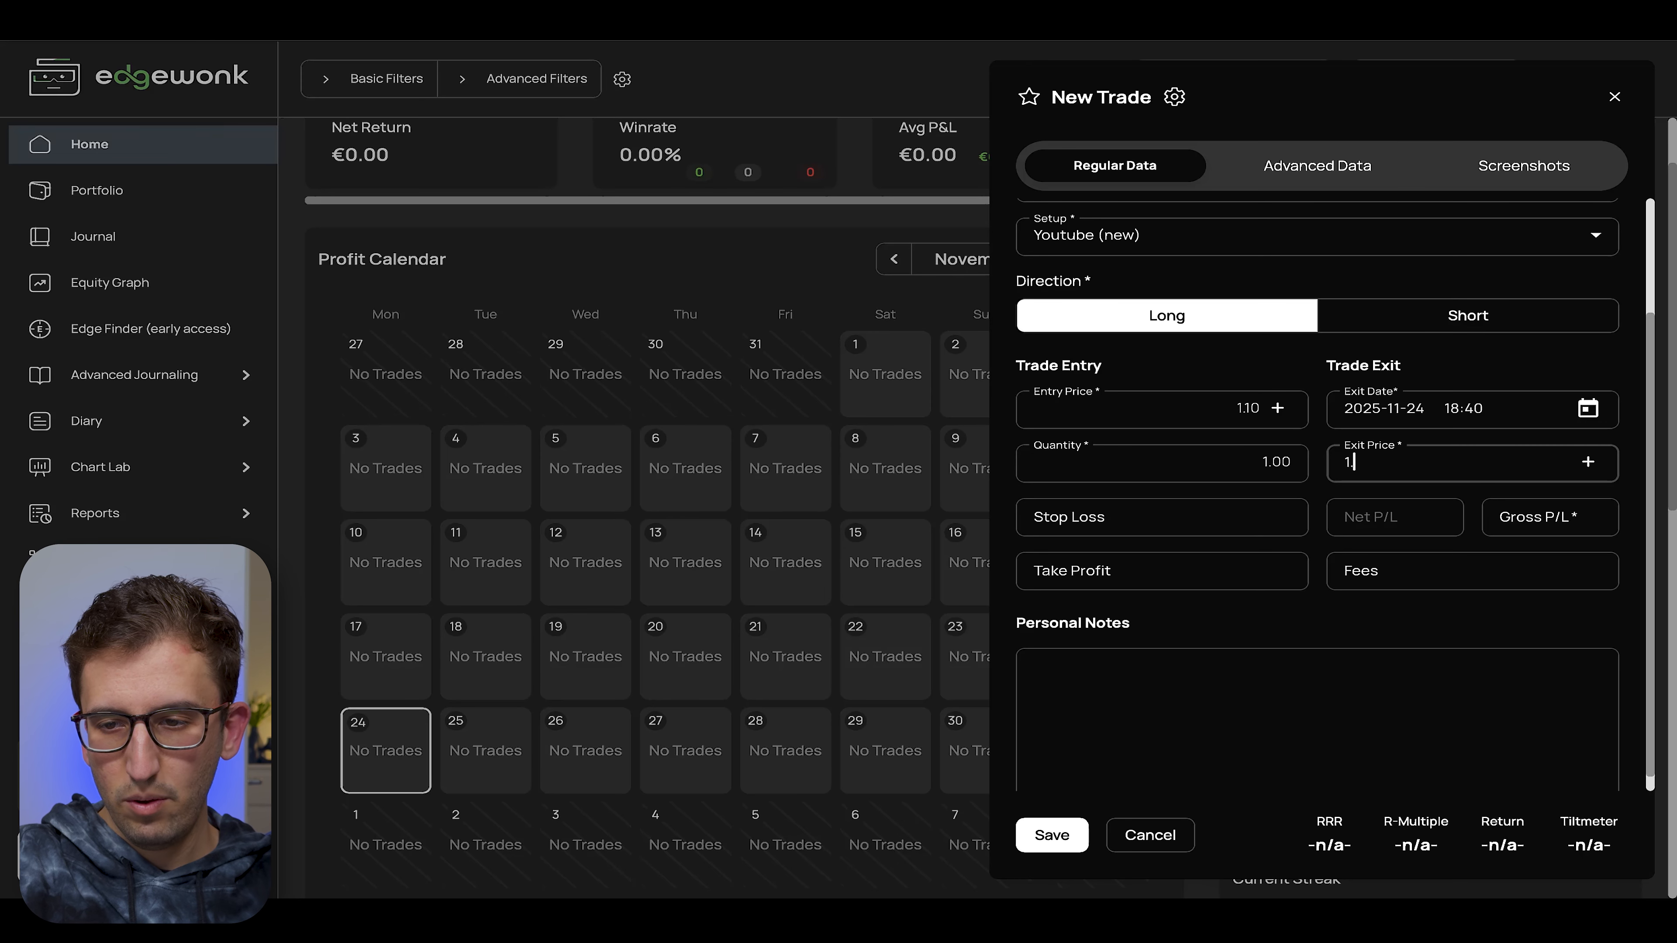
type(".2")
left_click(1285, 375)
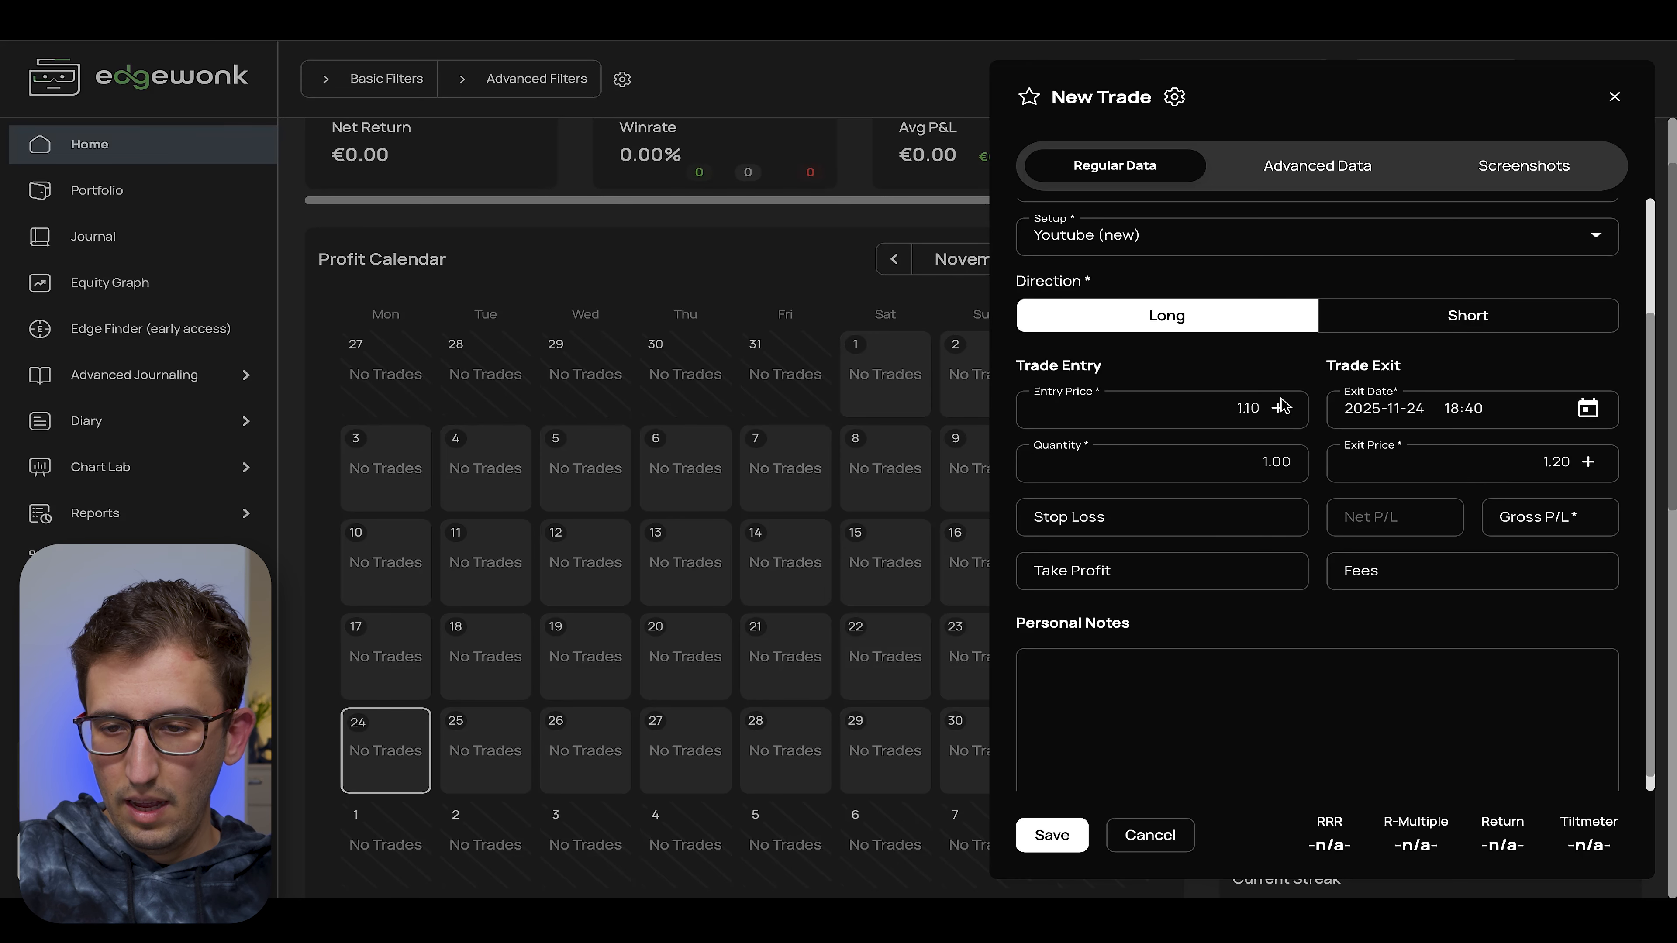
Step: Set the trade's stop loss to 1.00 and its take profit to 1.2
left_click(1104, 516)
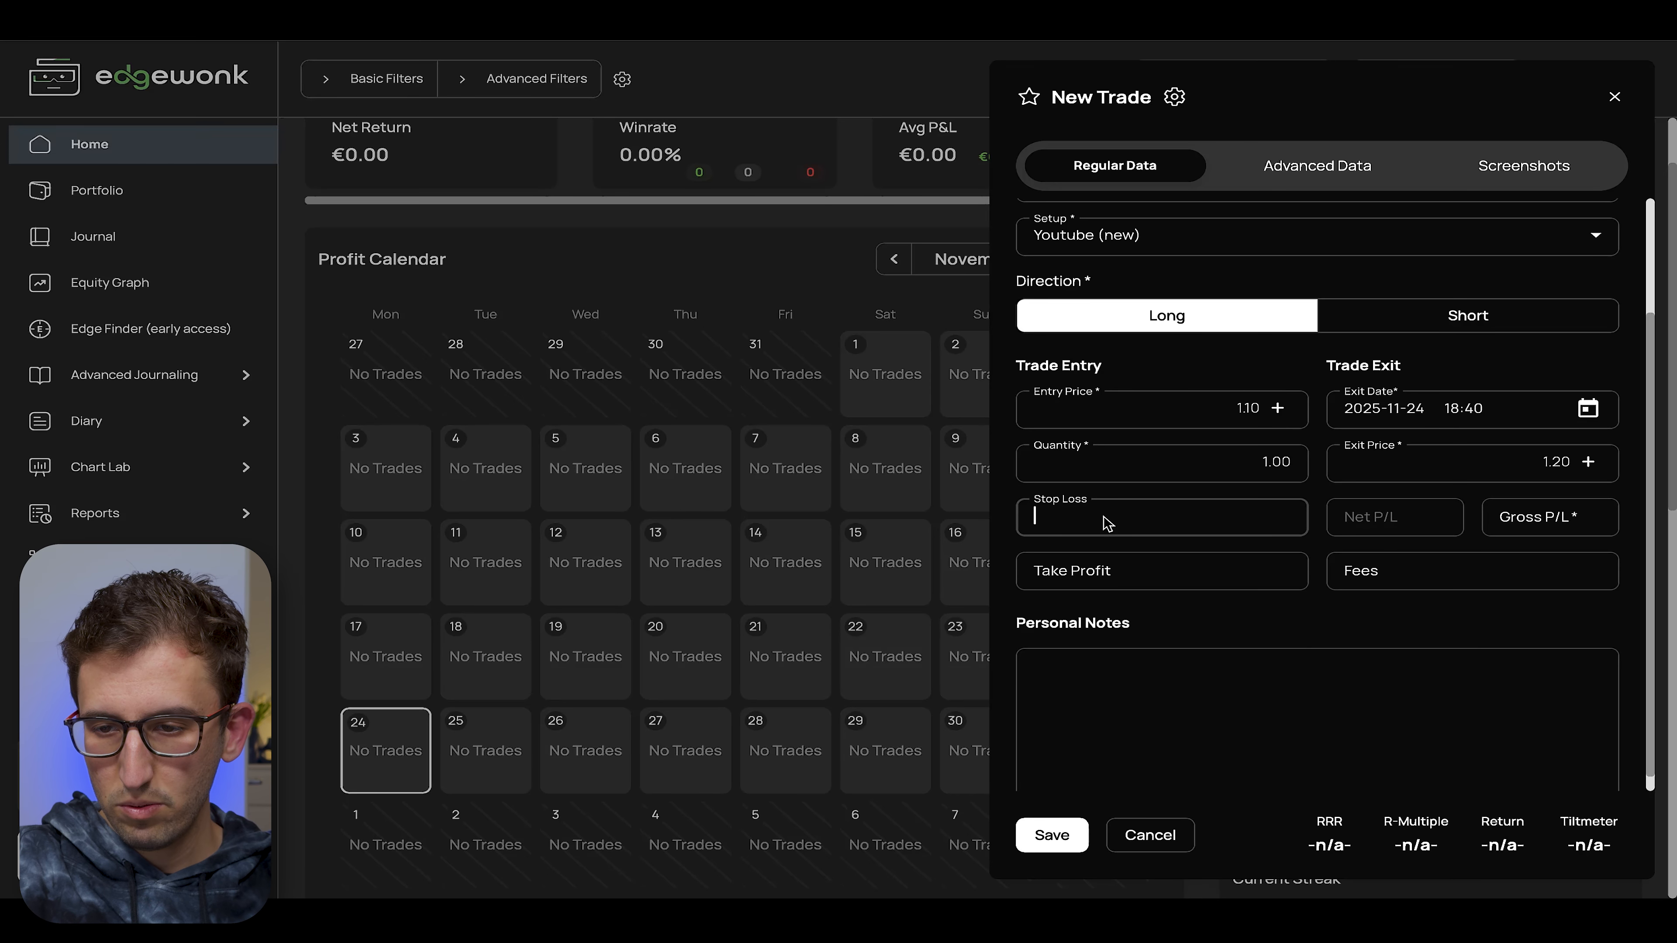
type("1.00")
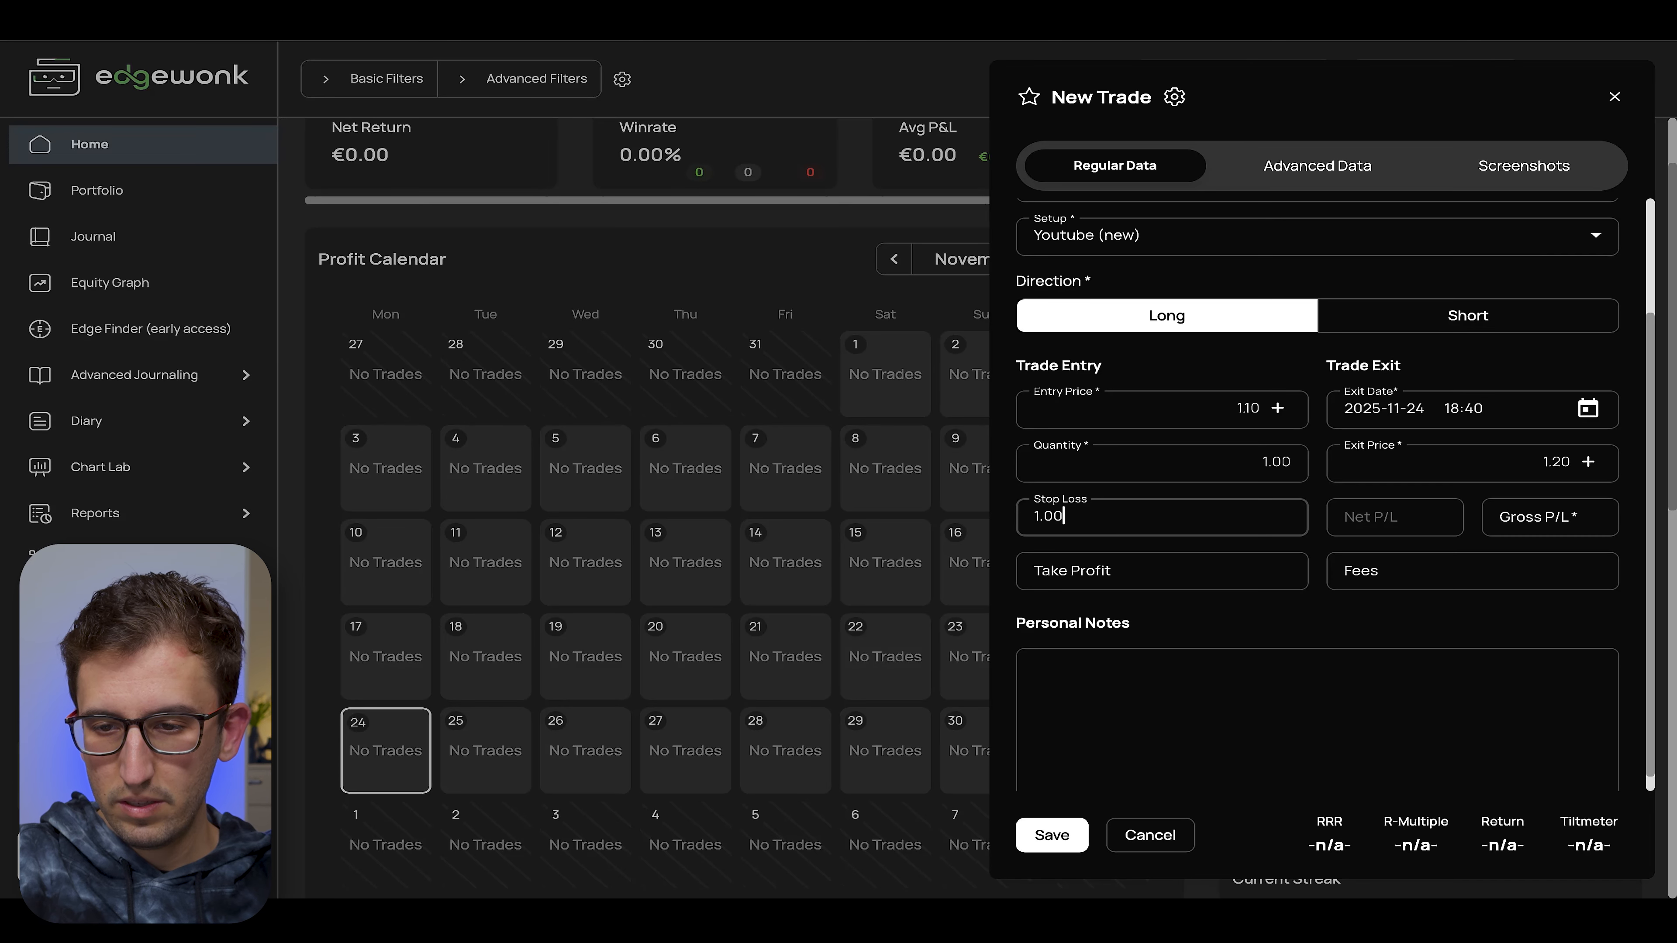
left_click(1167, 585)
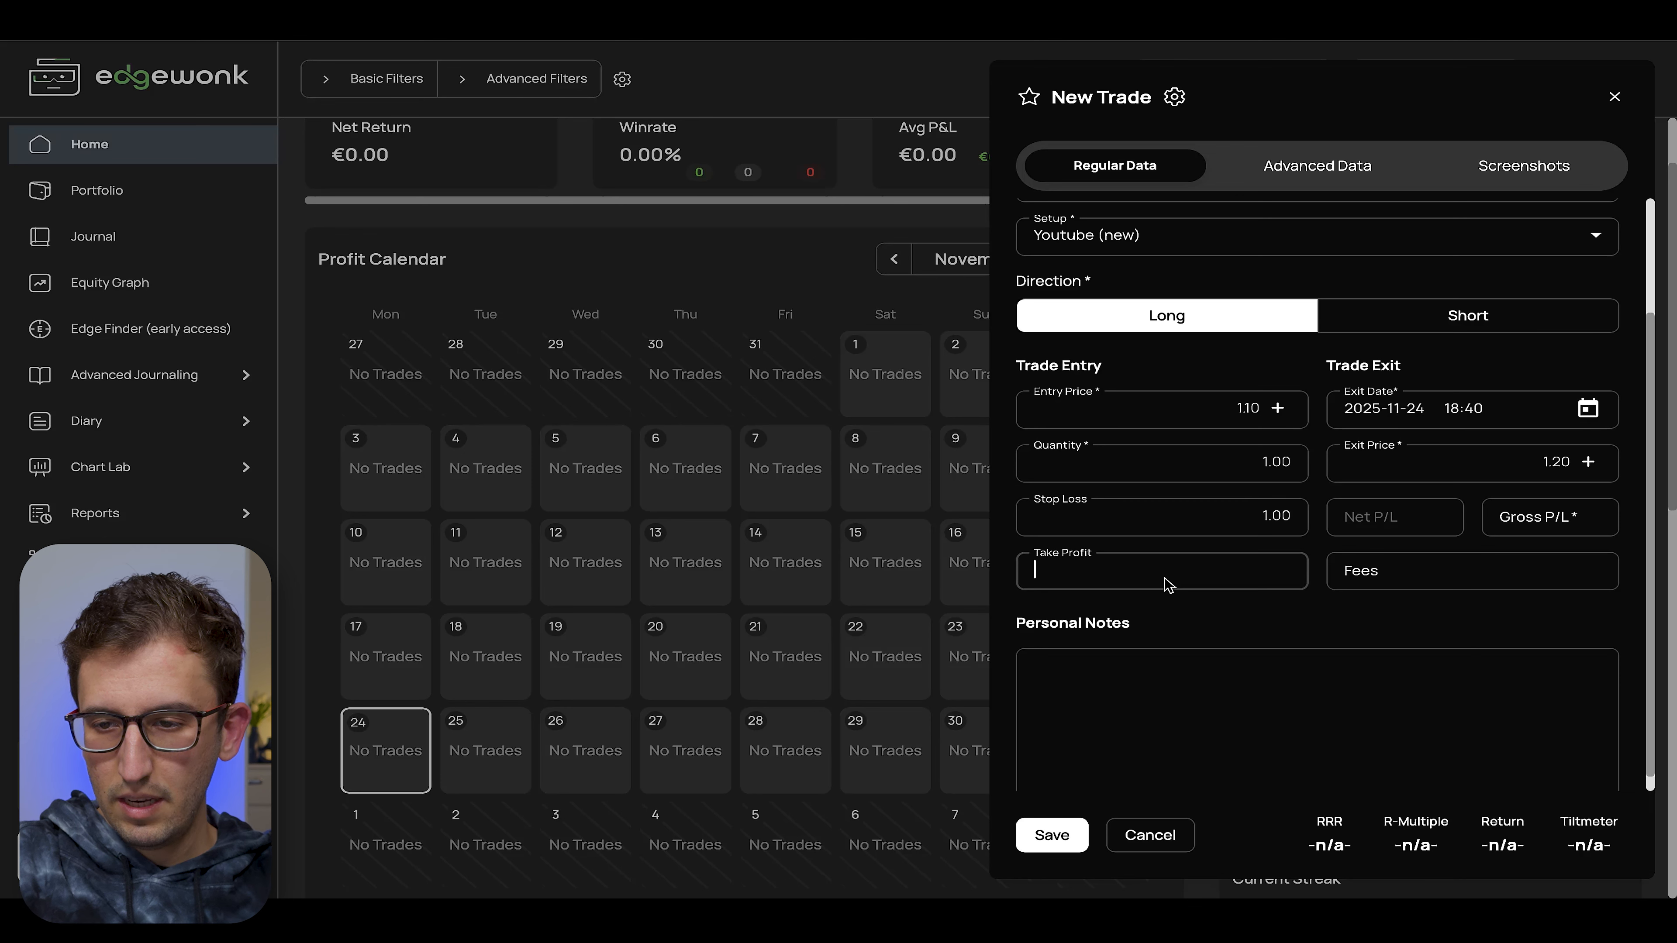
type("1.2")
key("Tab")
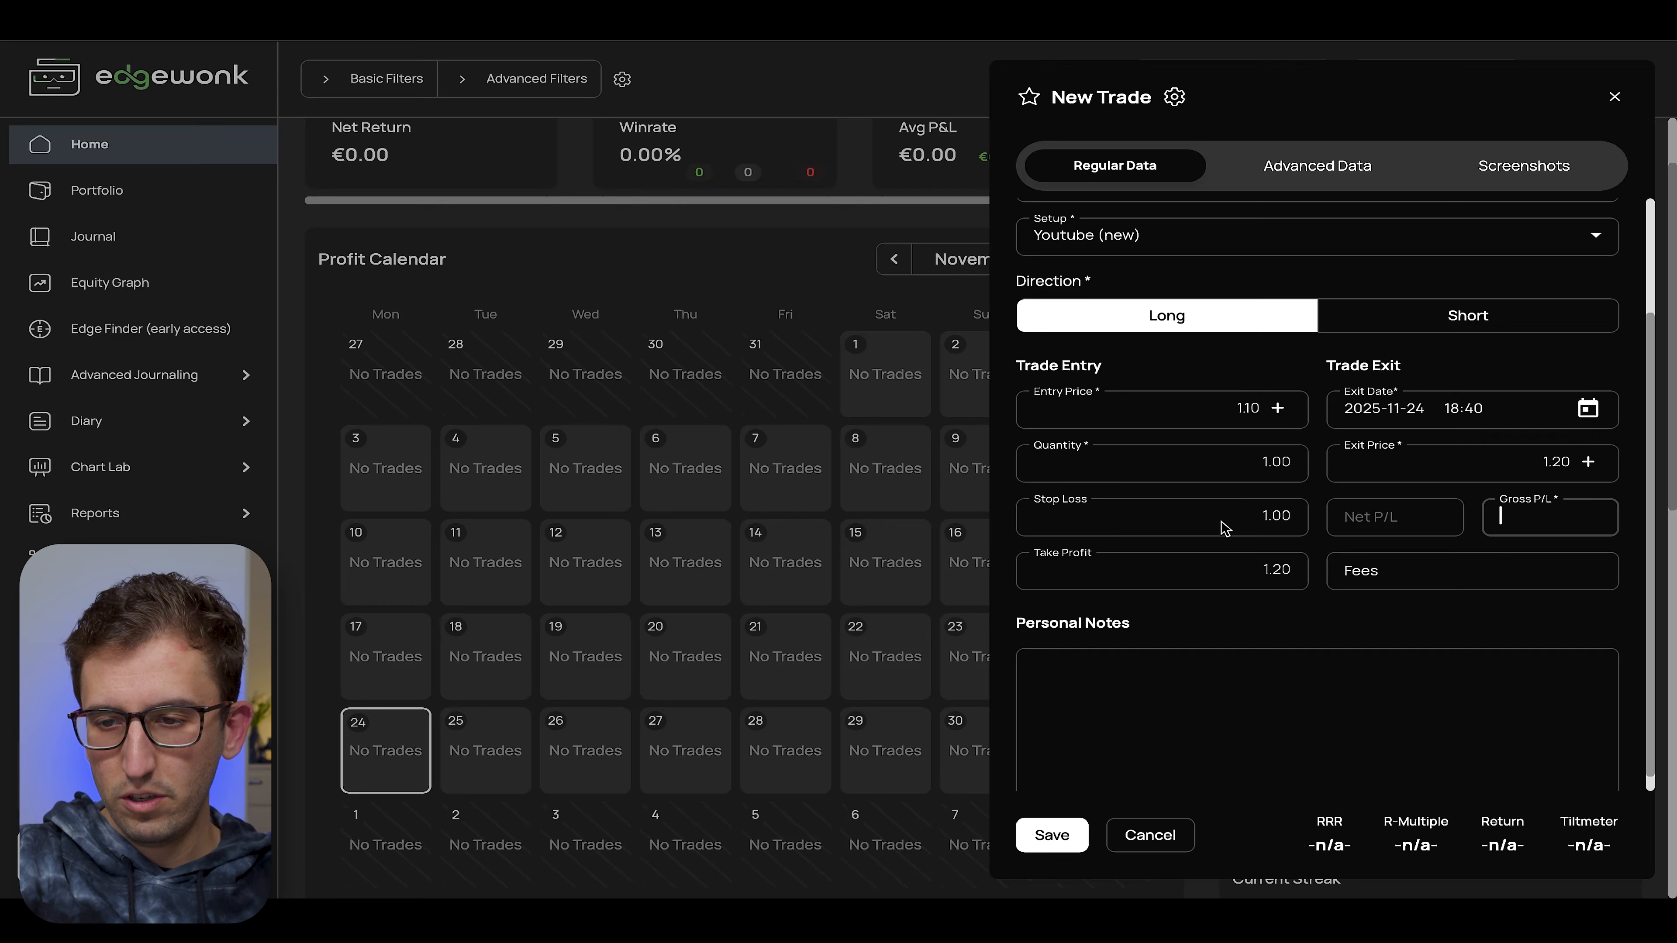
Step: Enter fees of 100 and a gross P/L of 2000 for the trade
left_click(1395, 574)
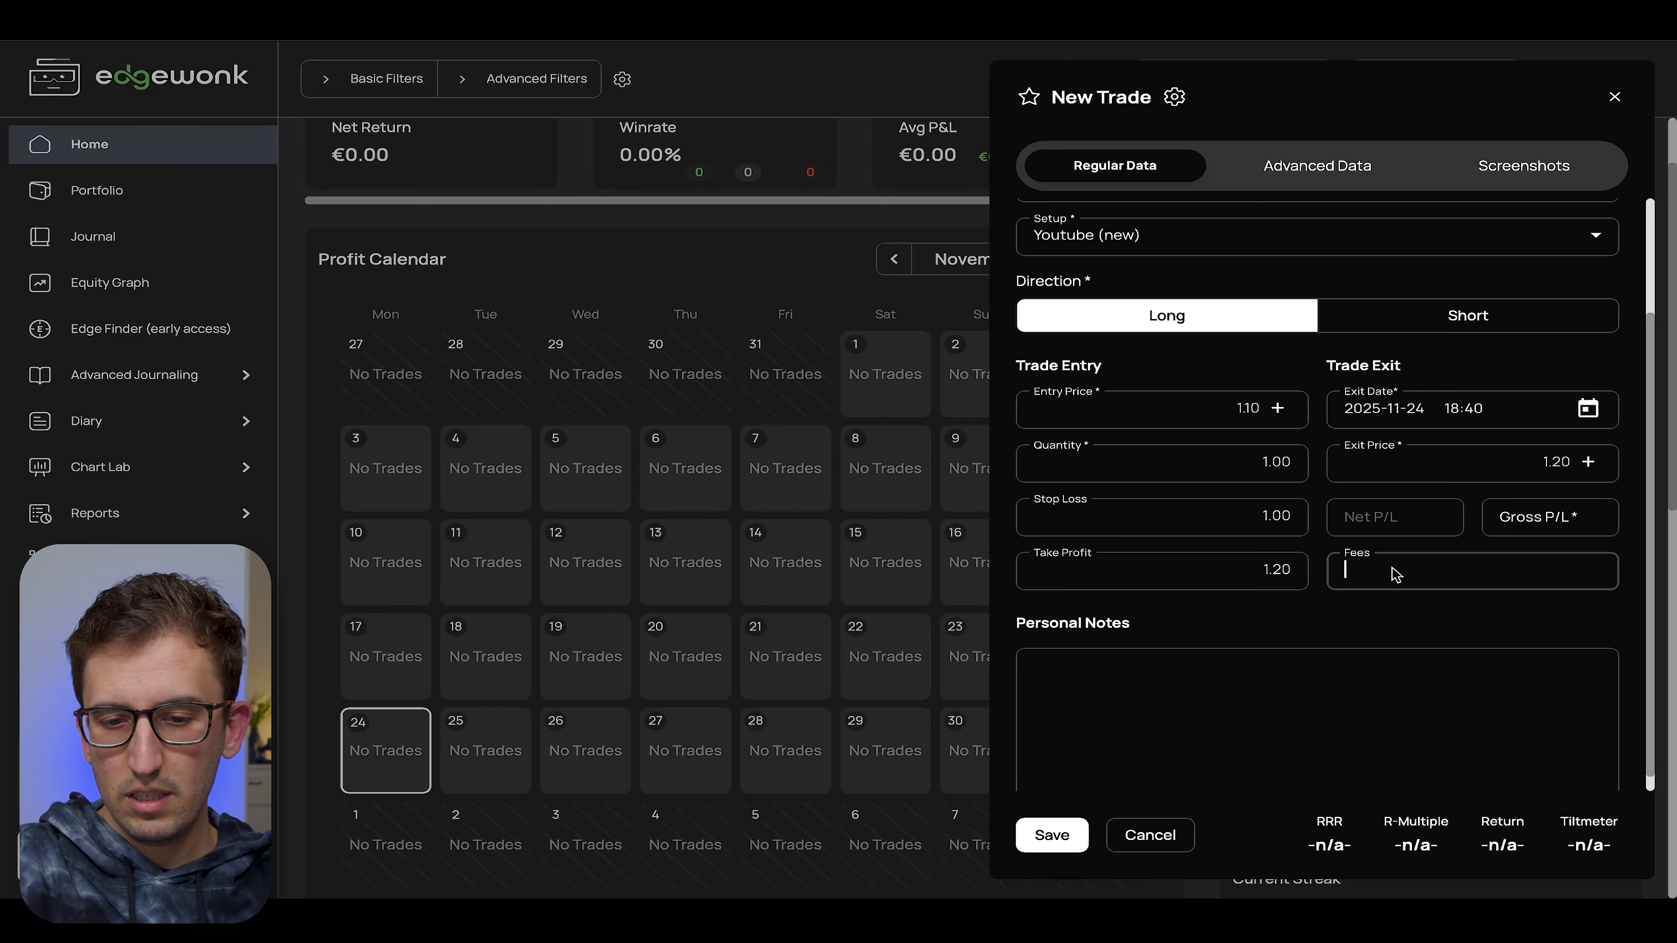
type("100")
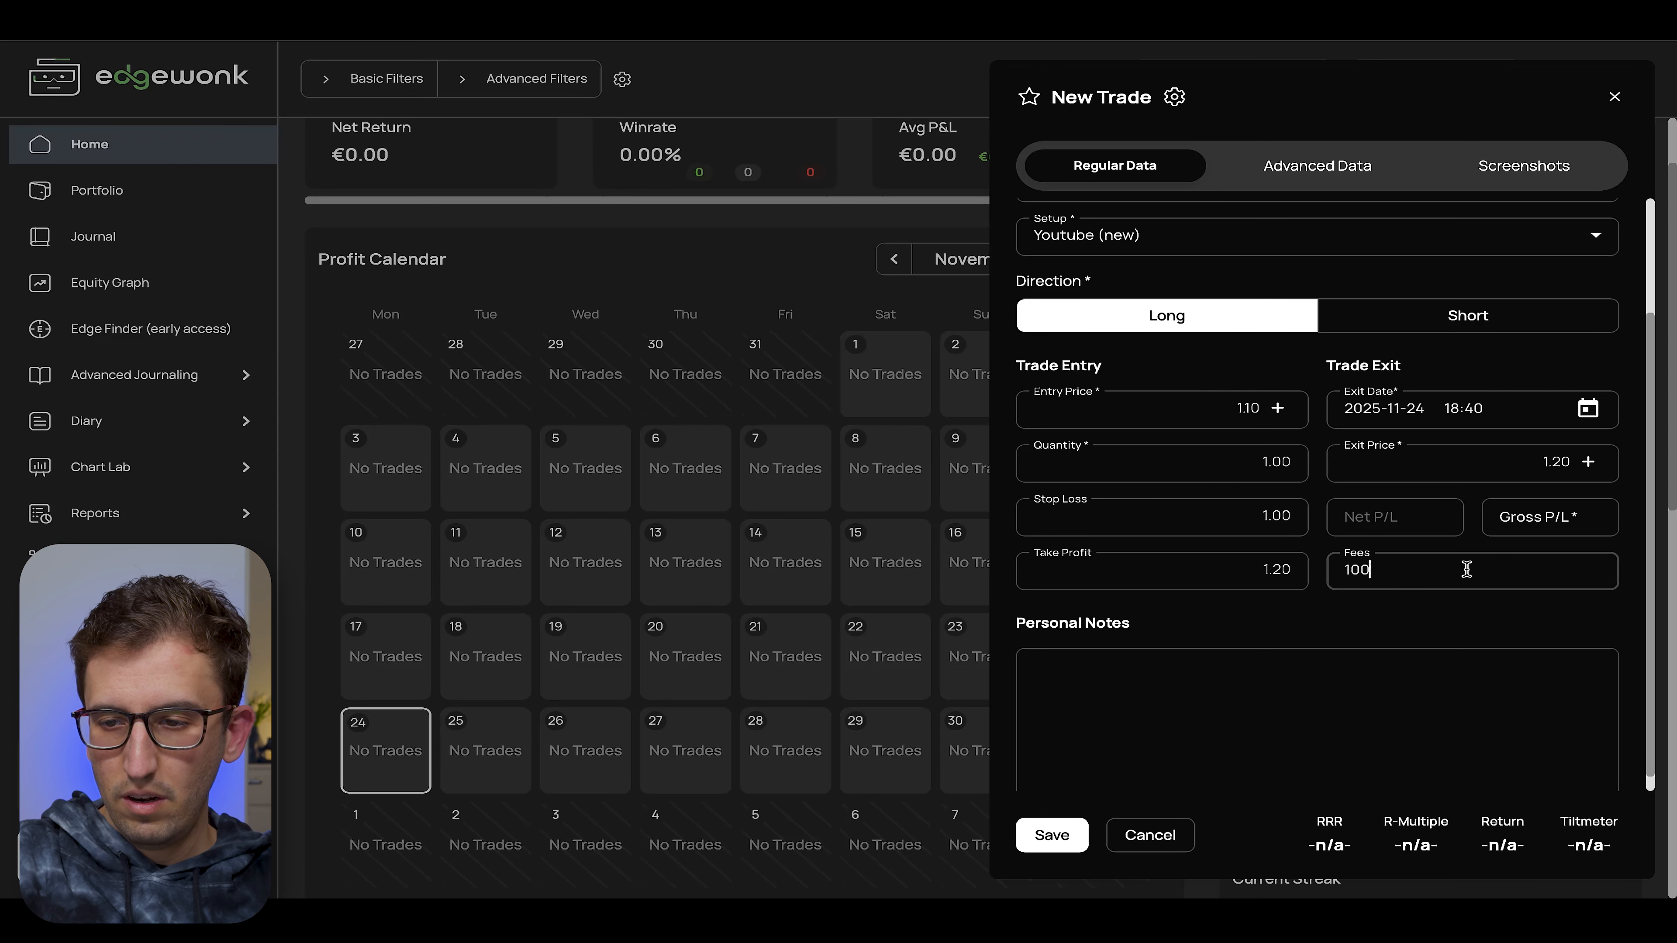
left_click(1535, 528)
left_click(1444, 524)
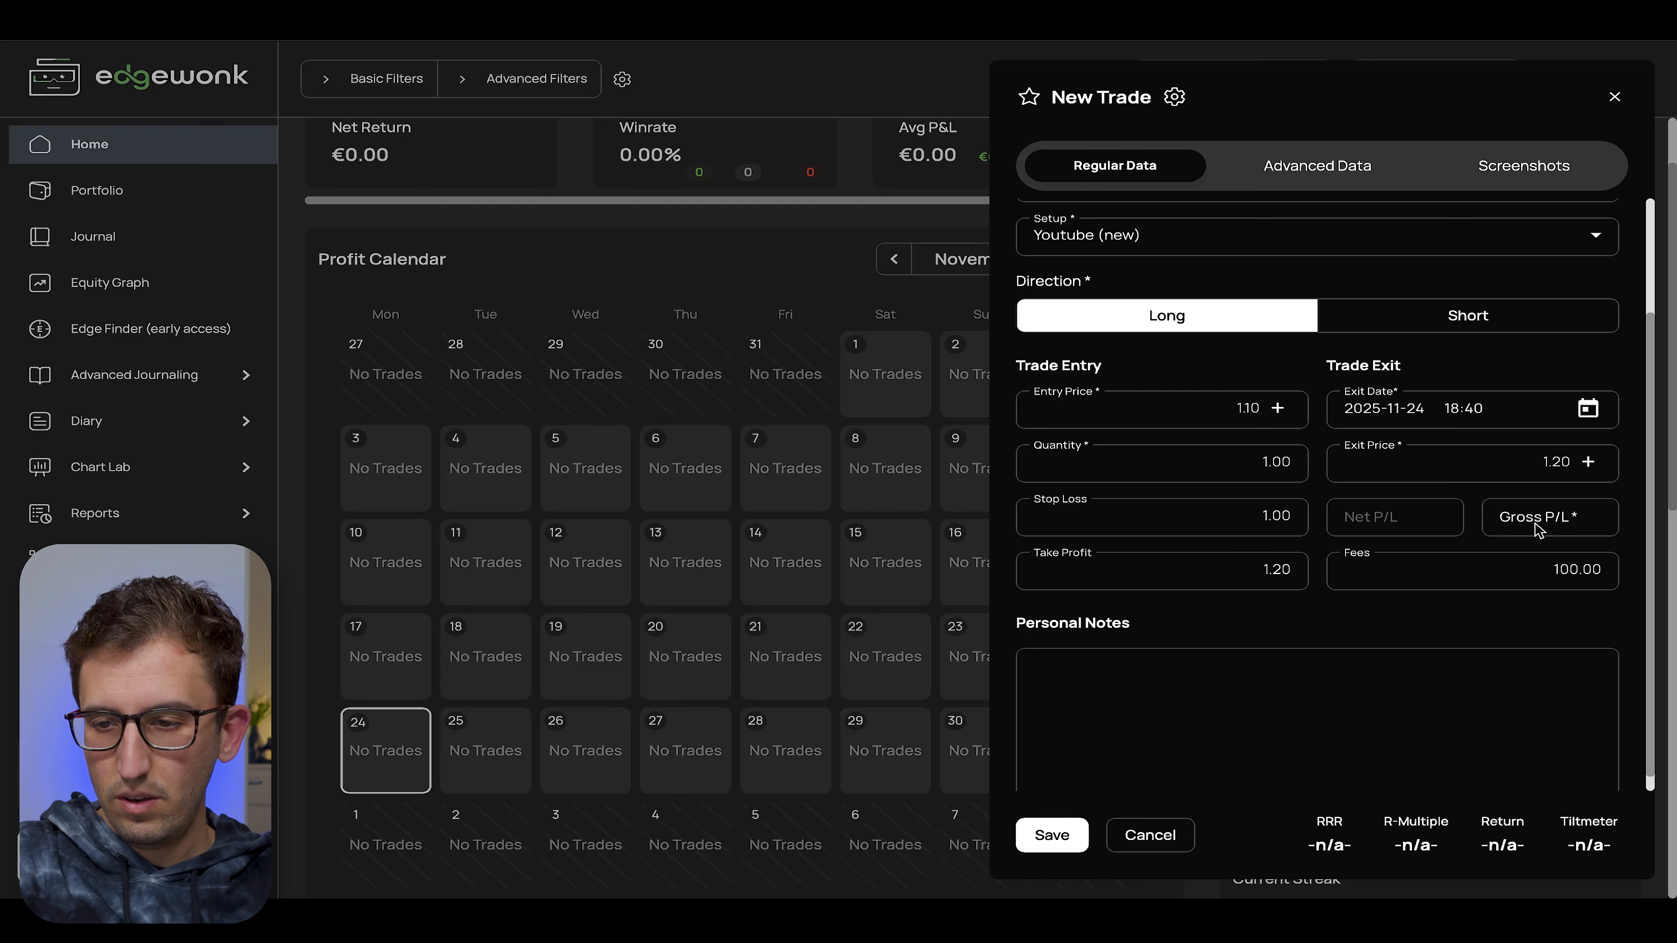
left_click(1538, 528)
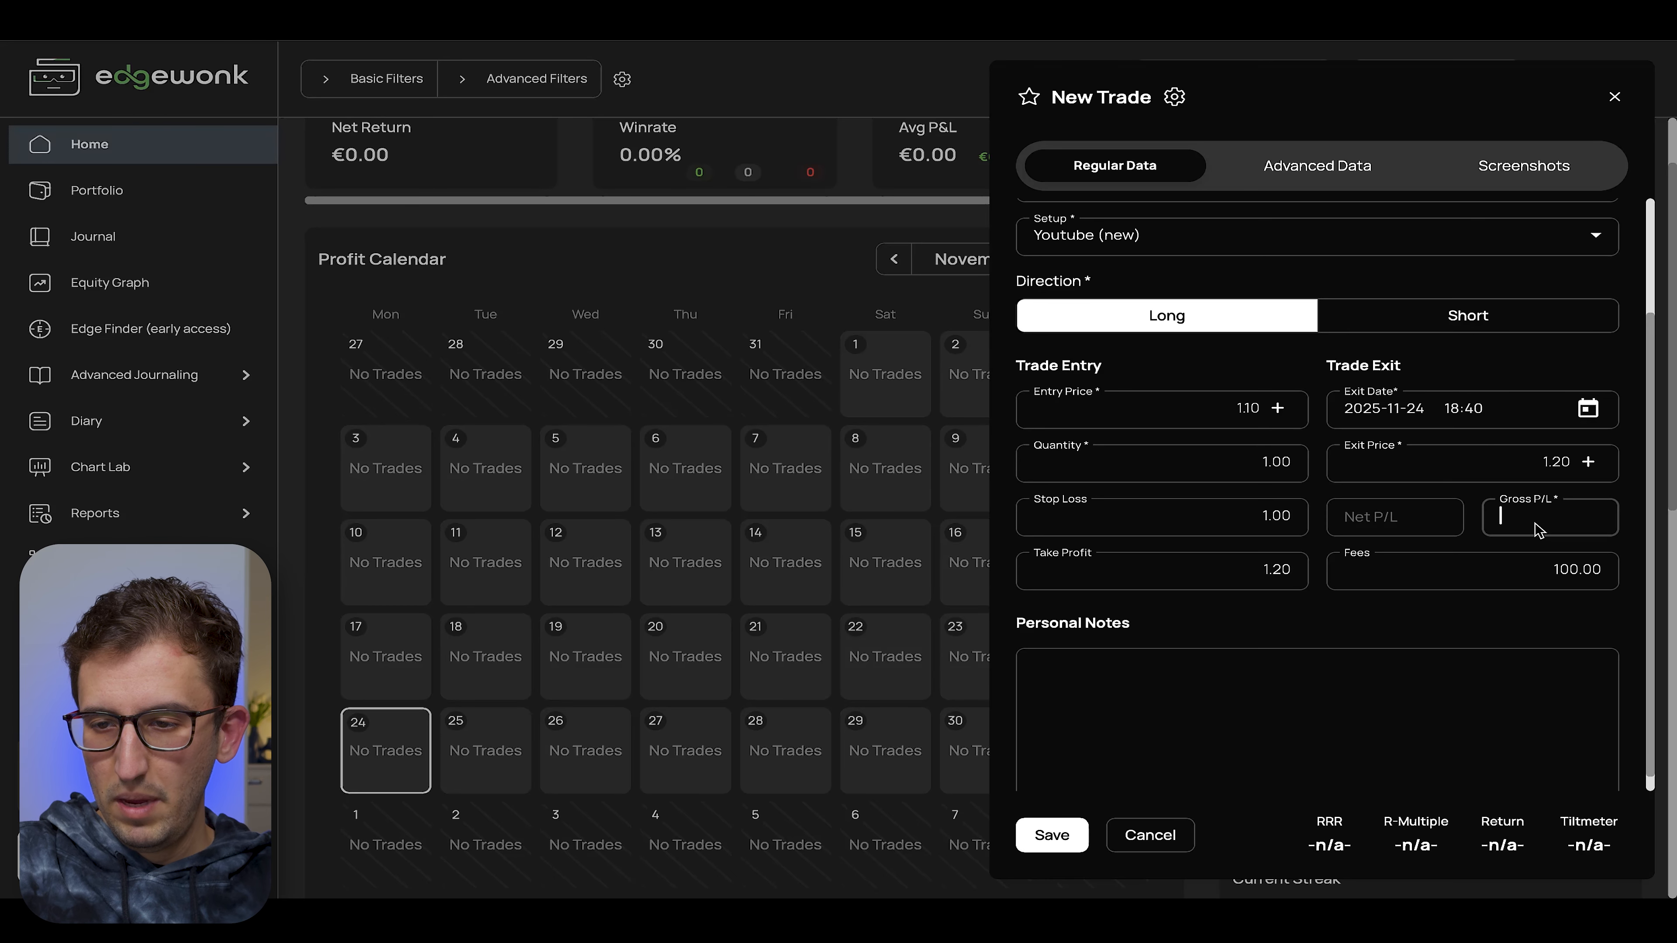
type("2000")
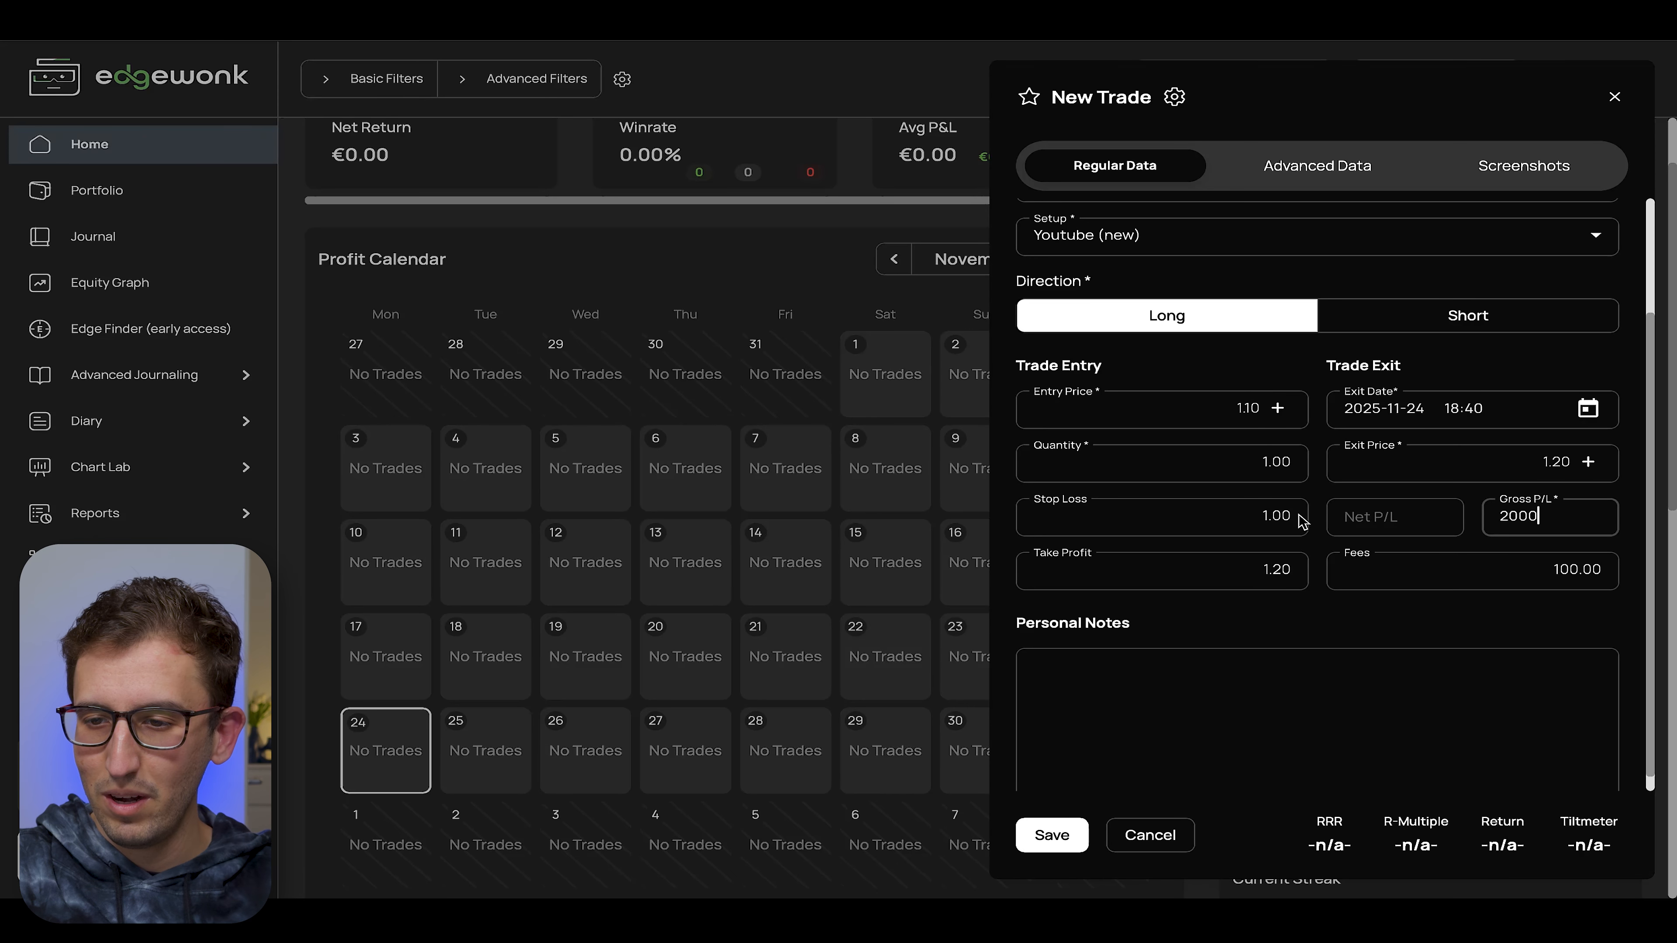
left_click(1331, 520)
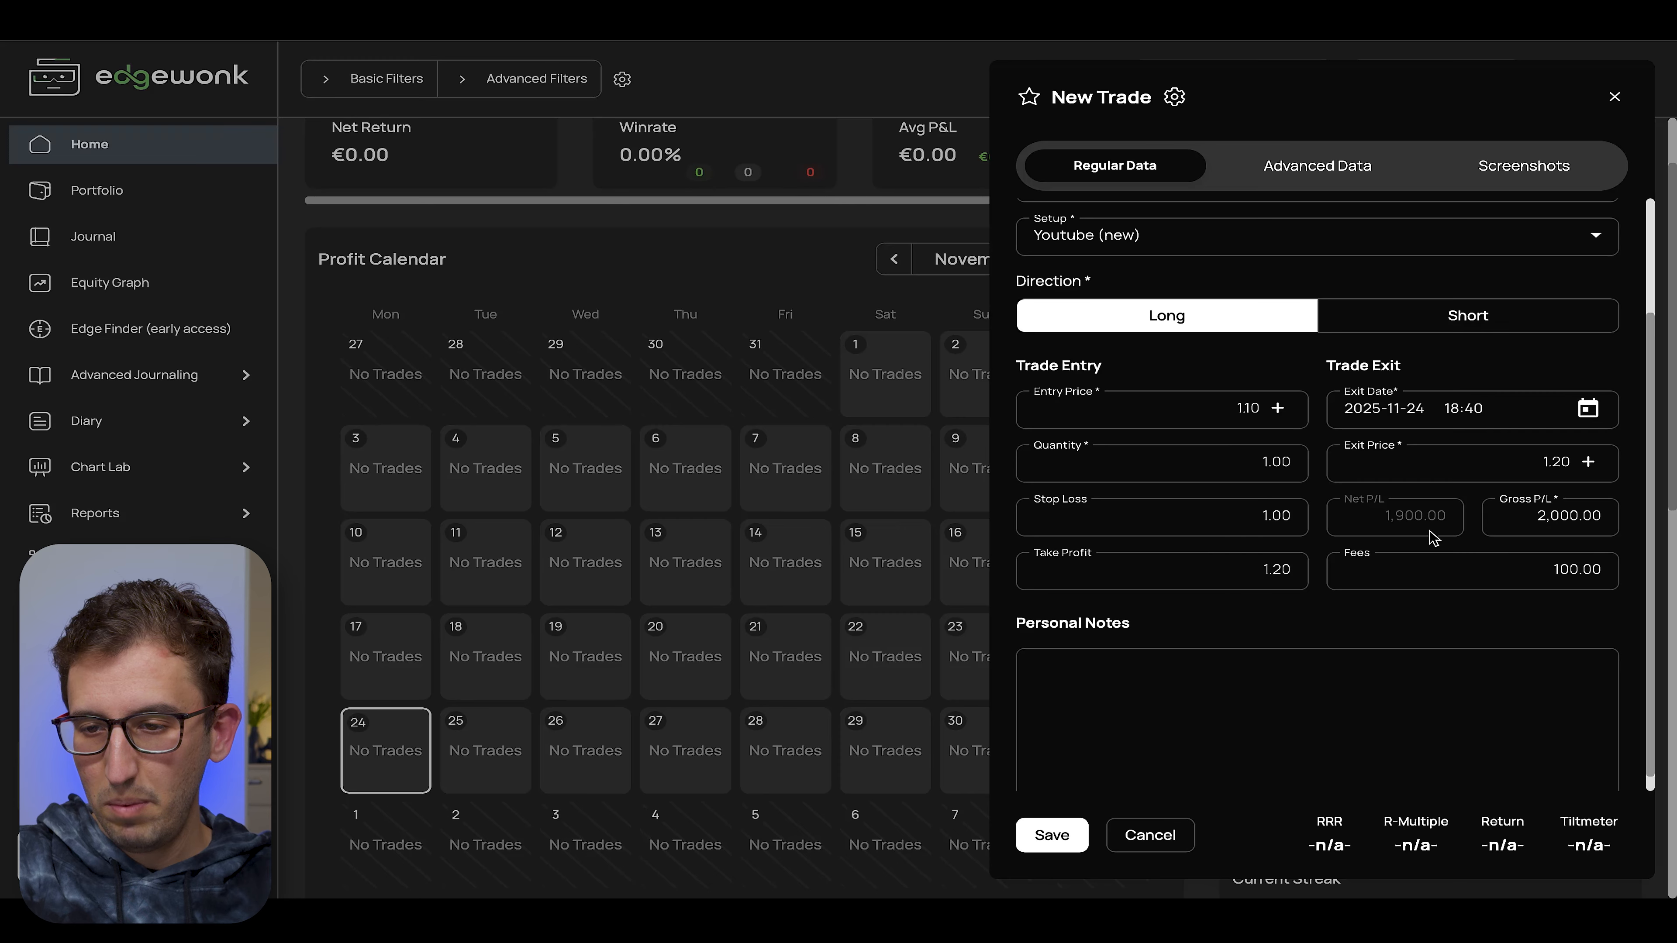
Step: Add the personal note "I was feeling very anxious when price started to retrace. But I stuck to my plan and it worked"
scroll(1220, 652, "down", 1)
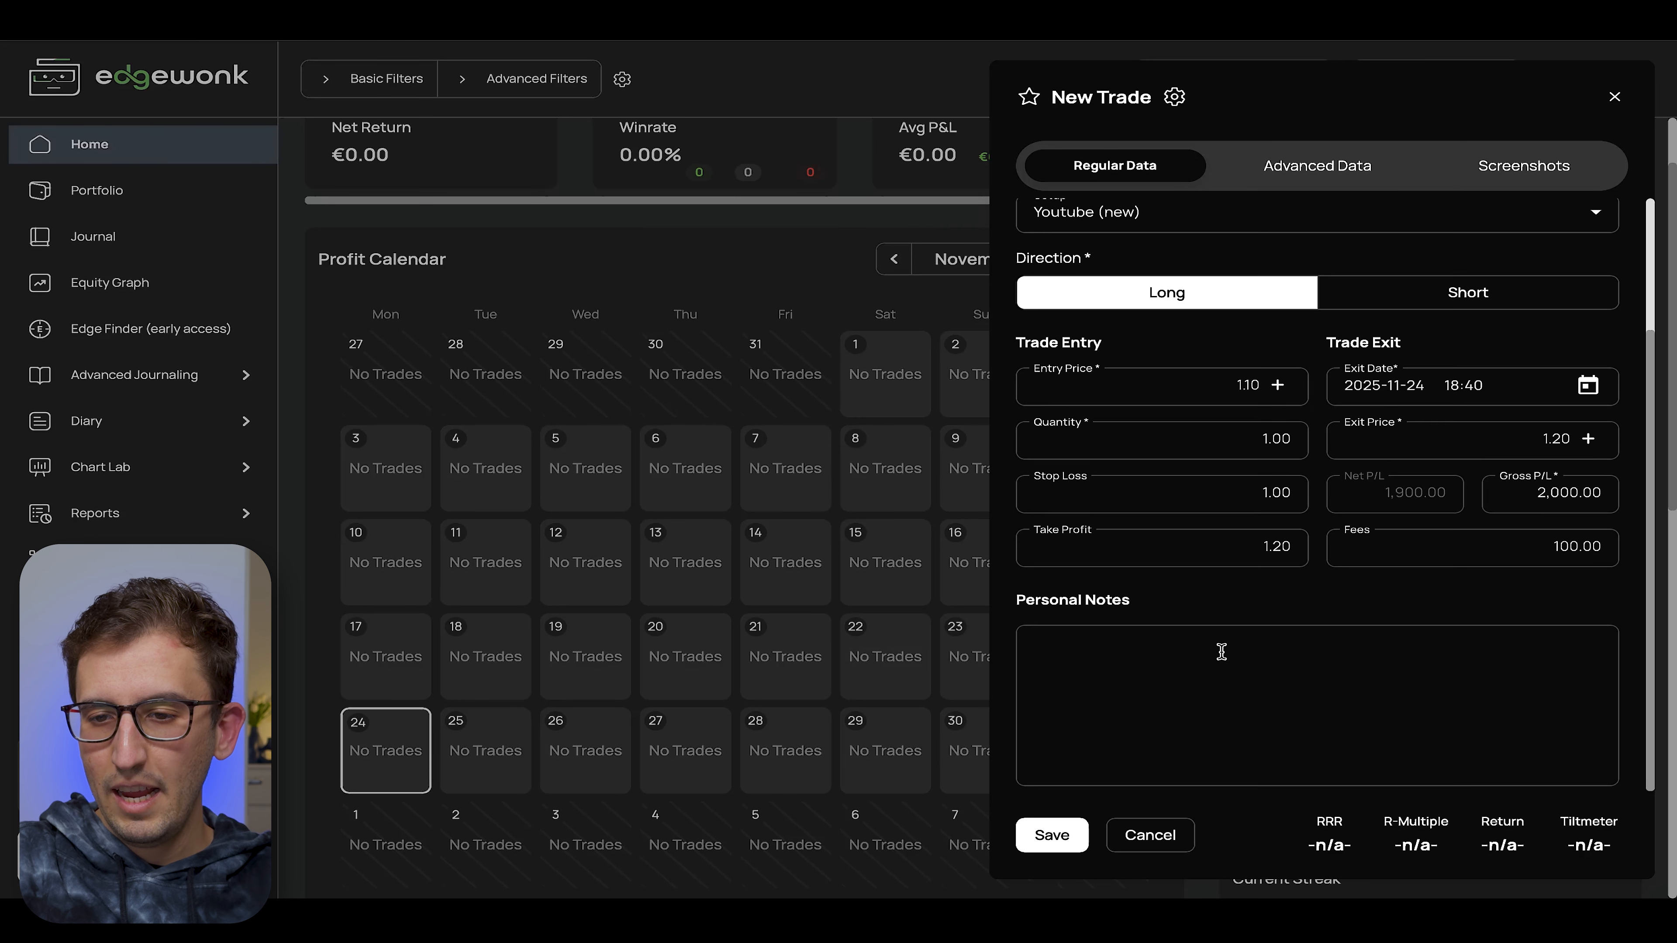
left_click(1096, 651)
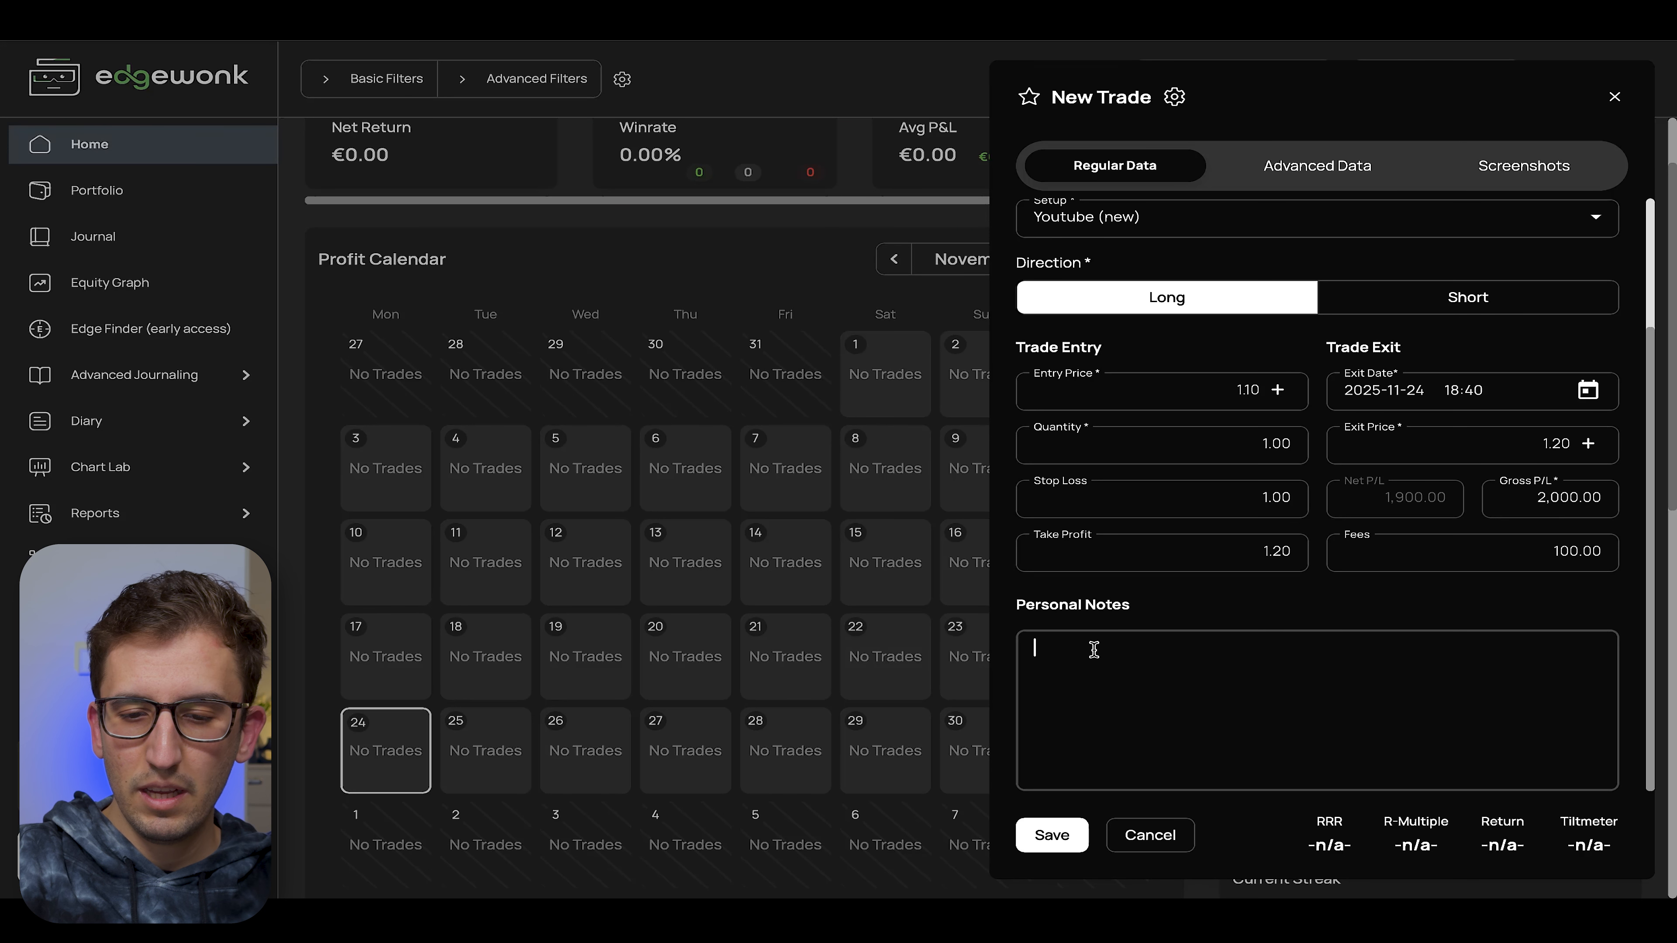
type("I was feeling very anxious when p")
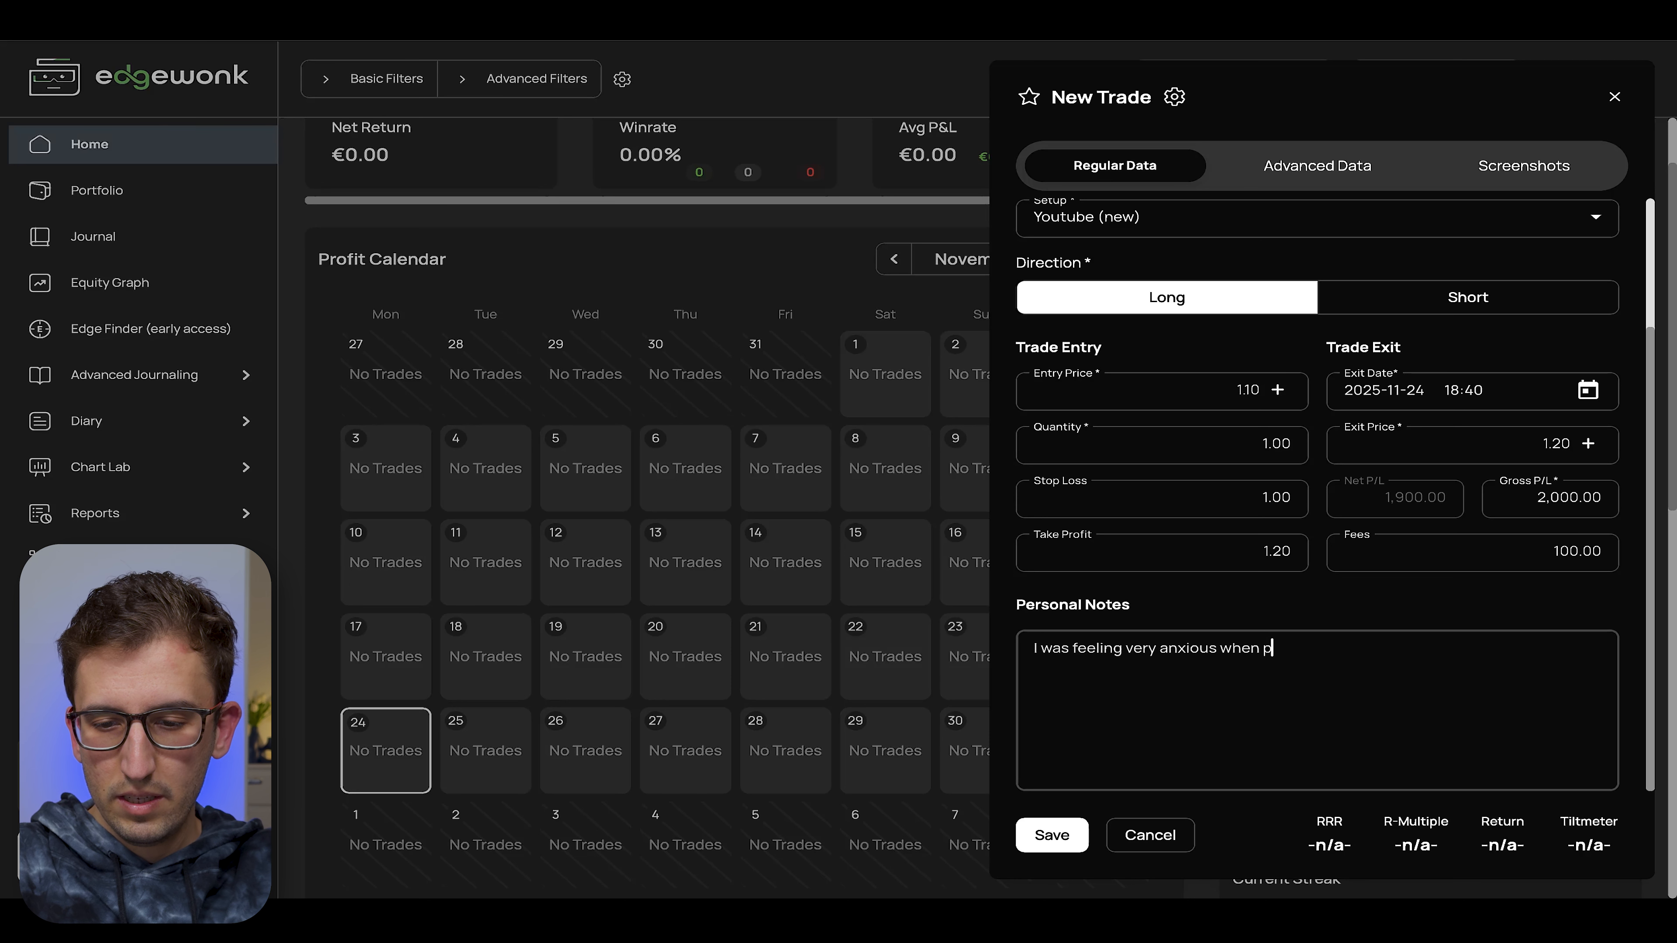
type("rice started t")
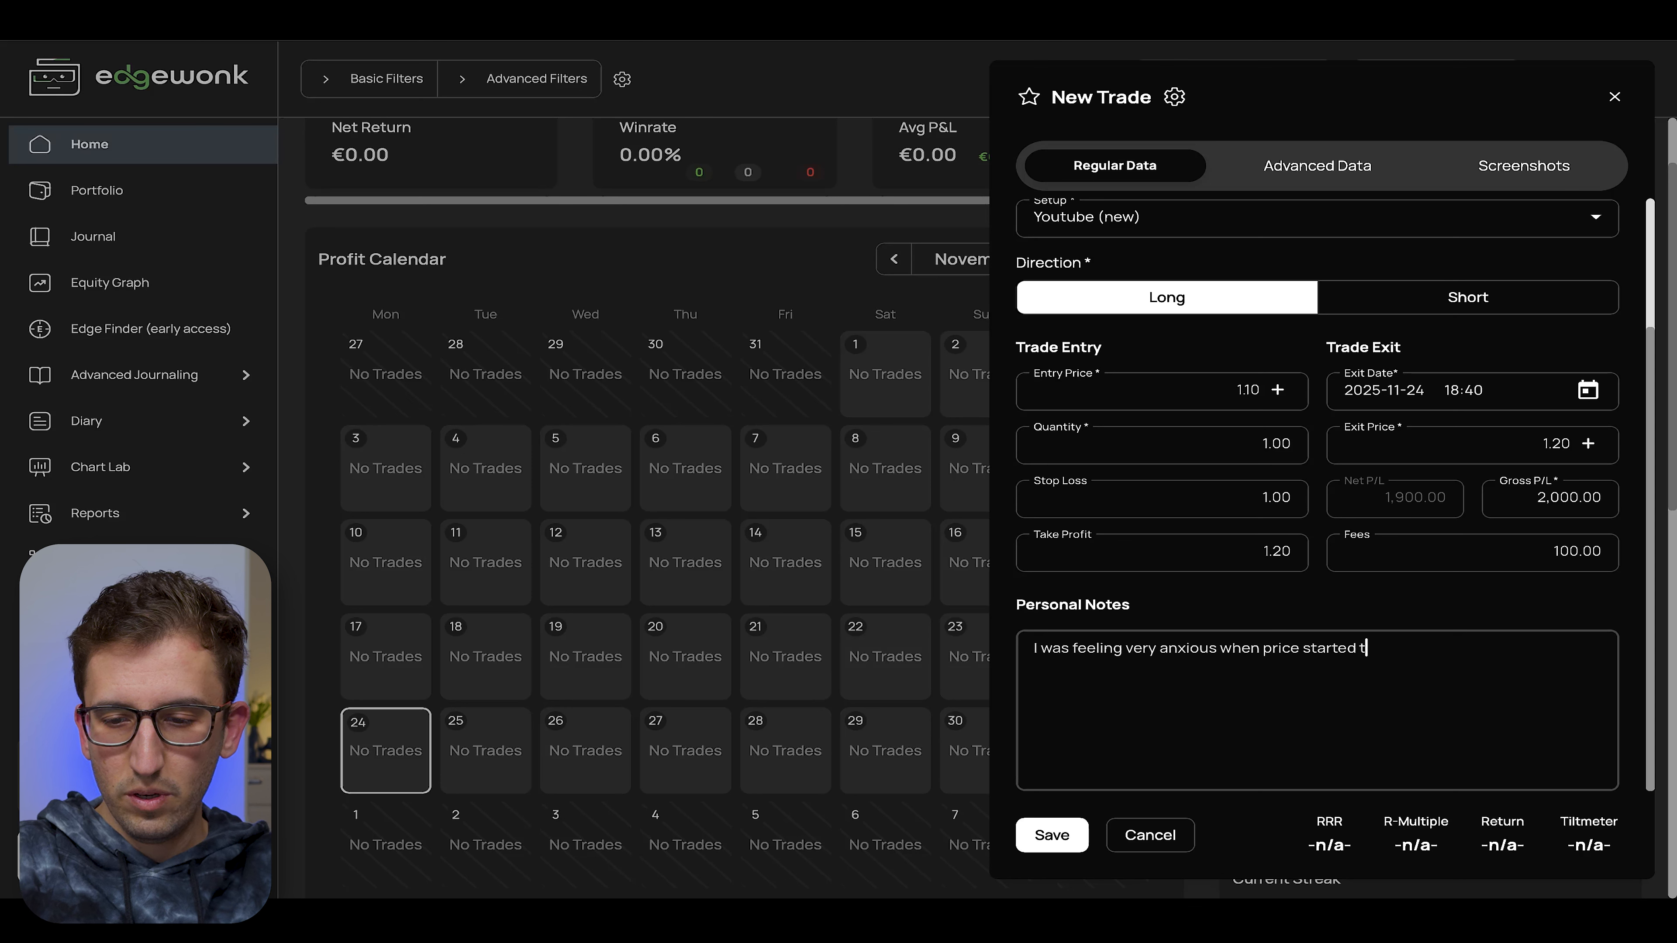
type("o retrace")
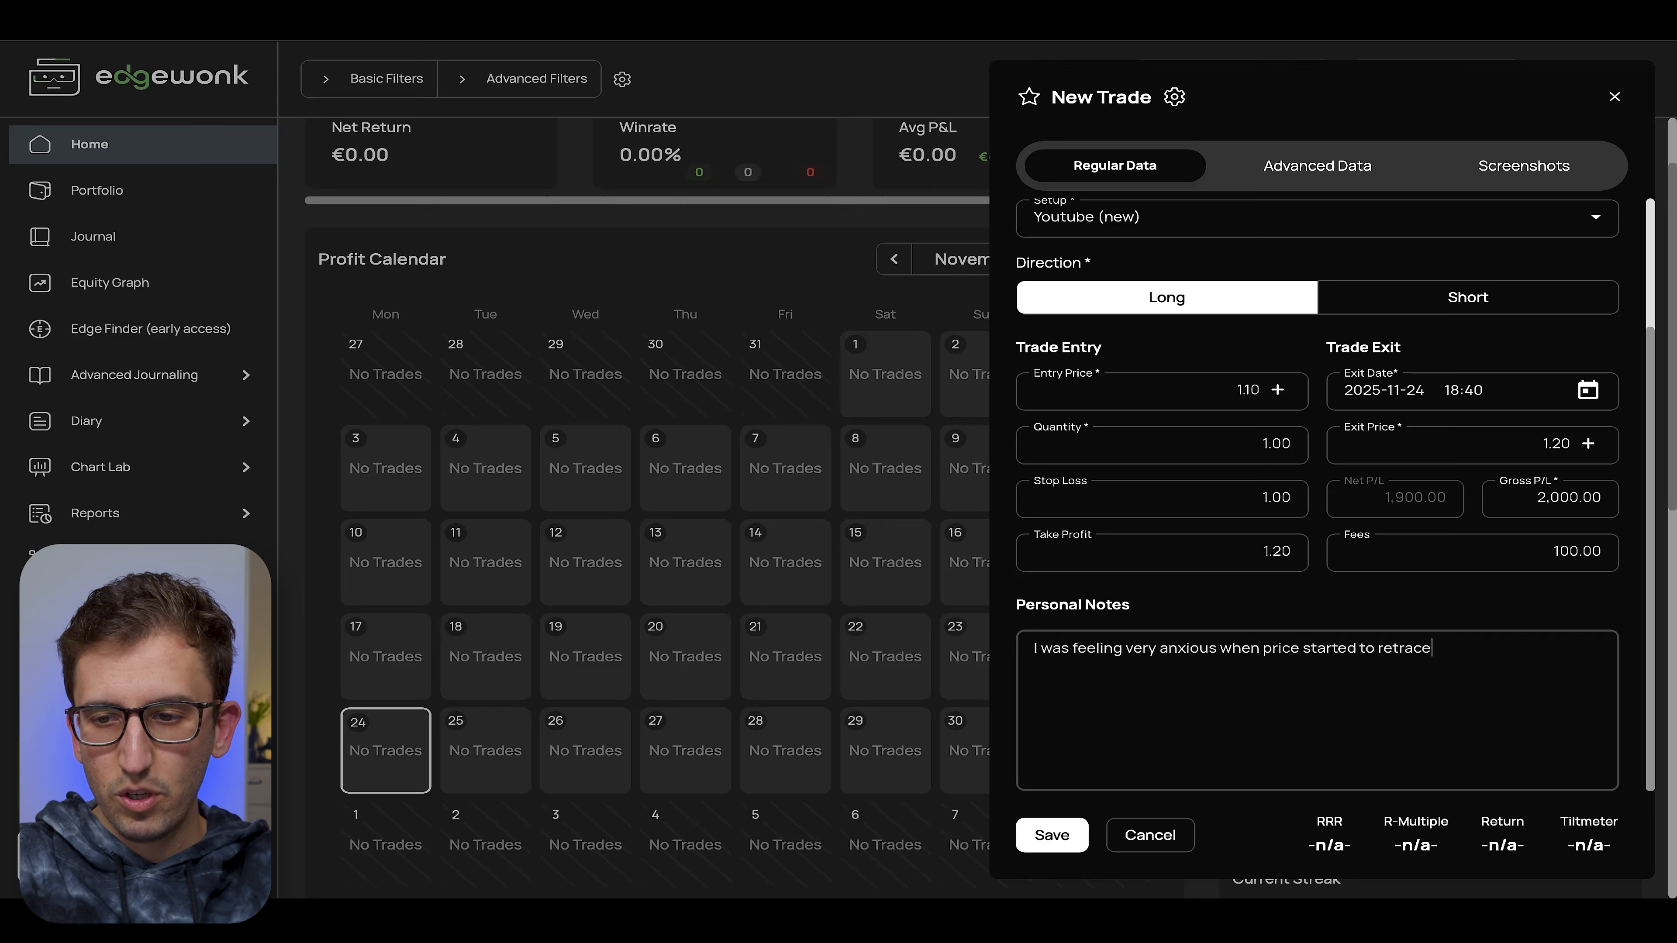
type(". But ")
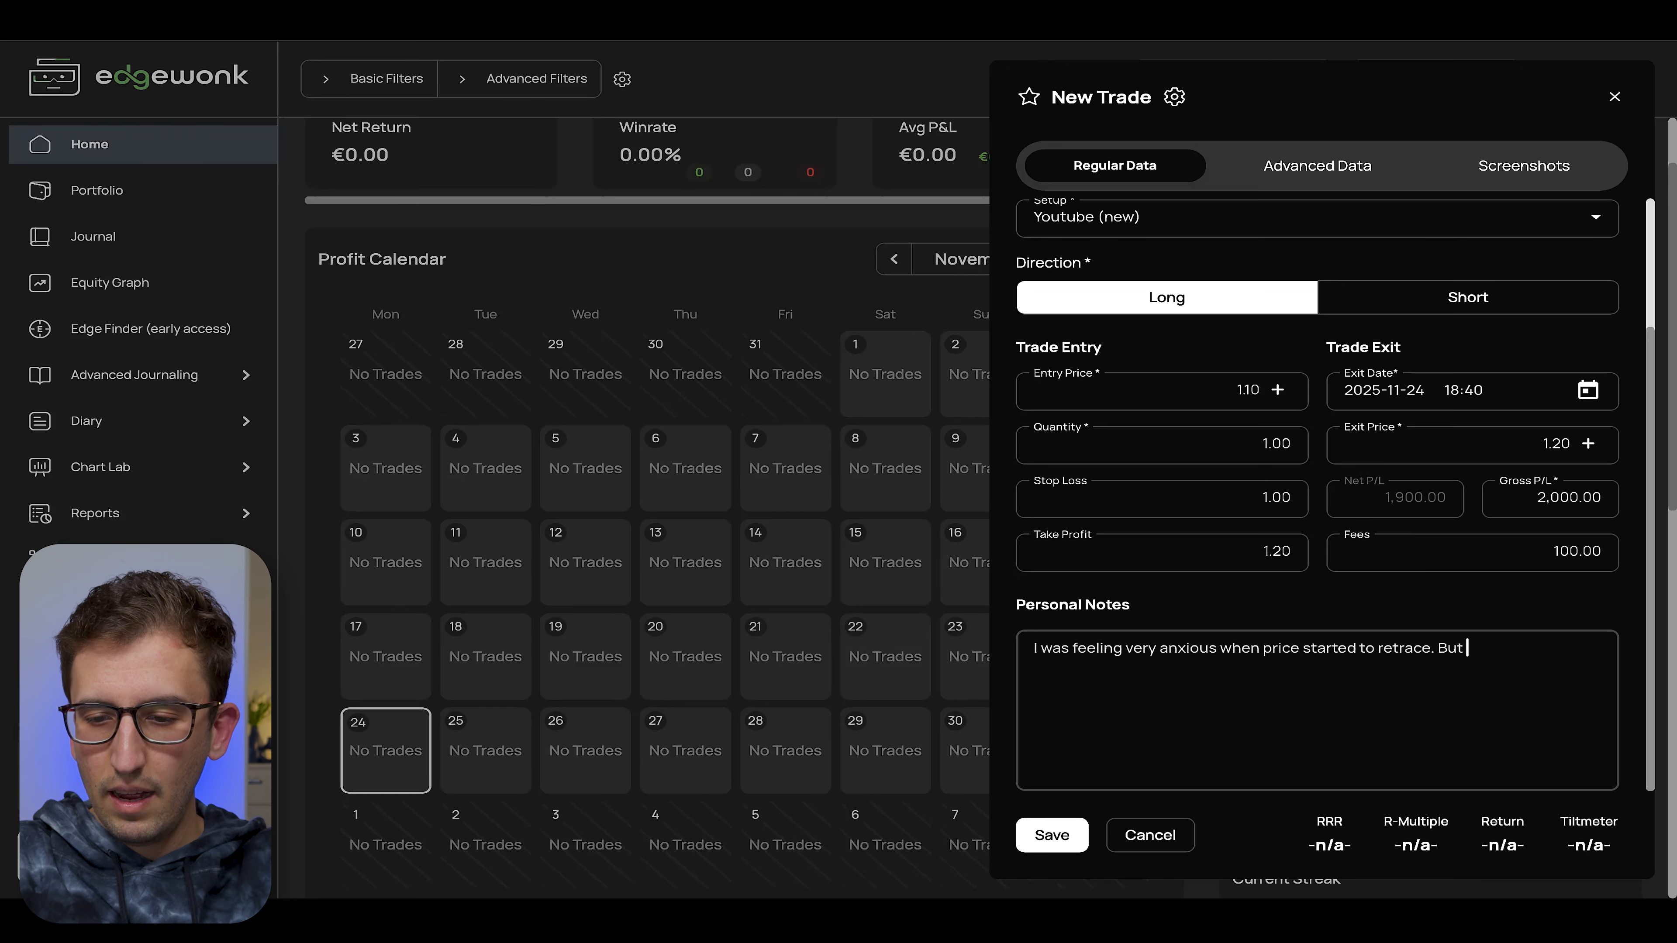
type("I stuck")
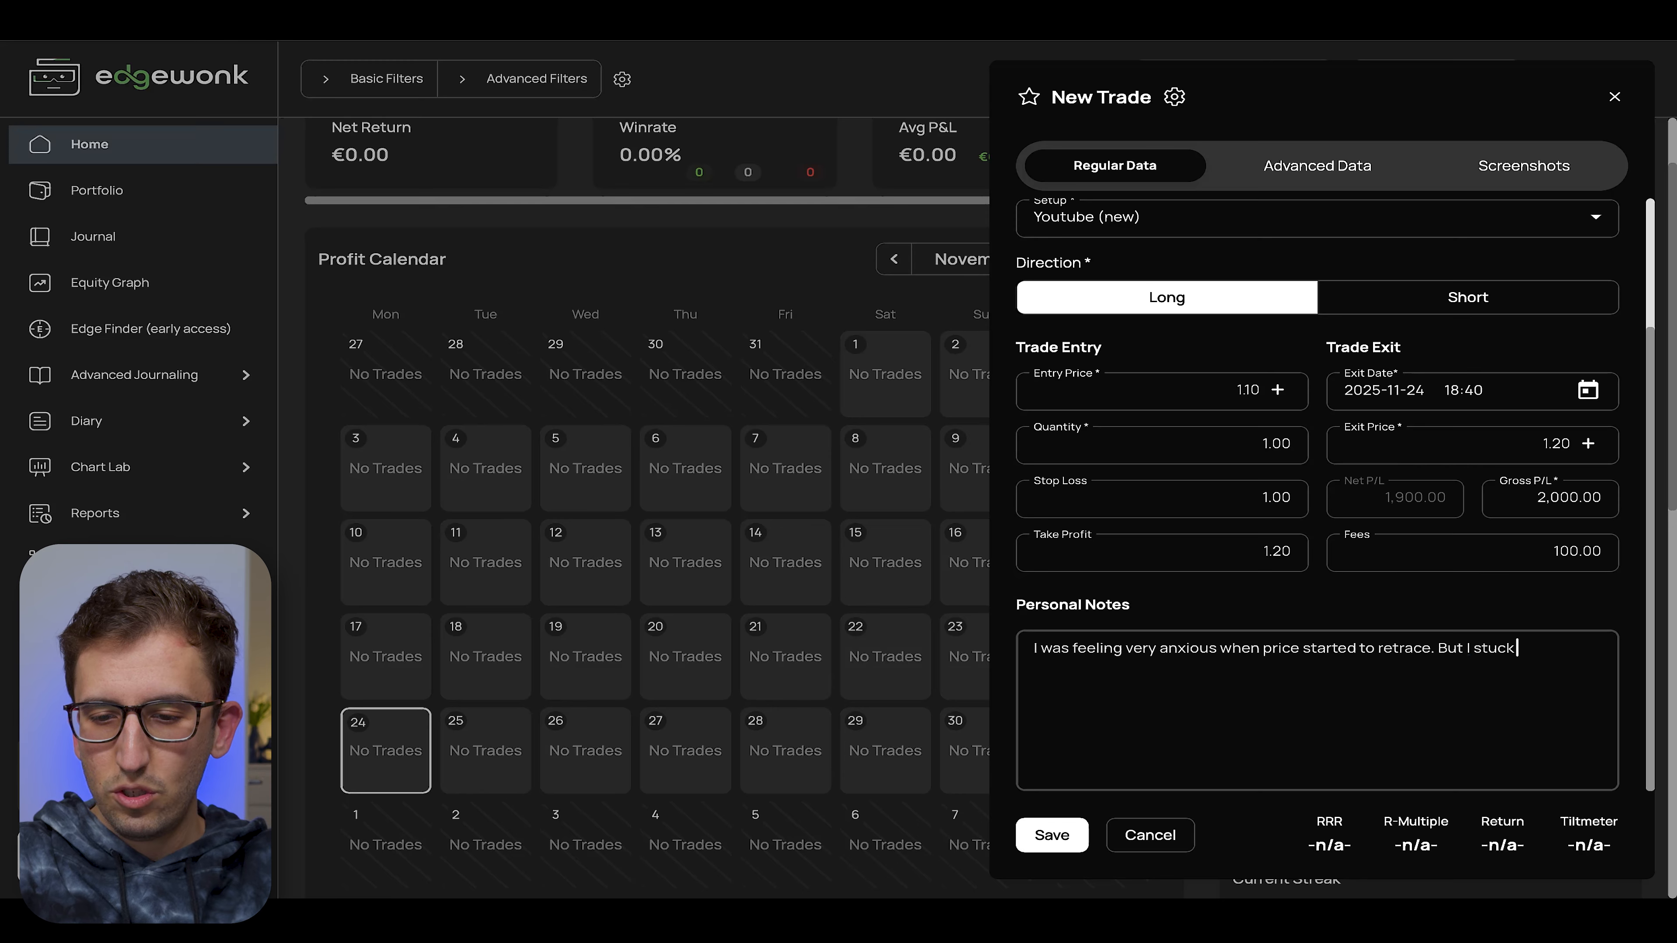
type(" to my p")
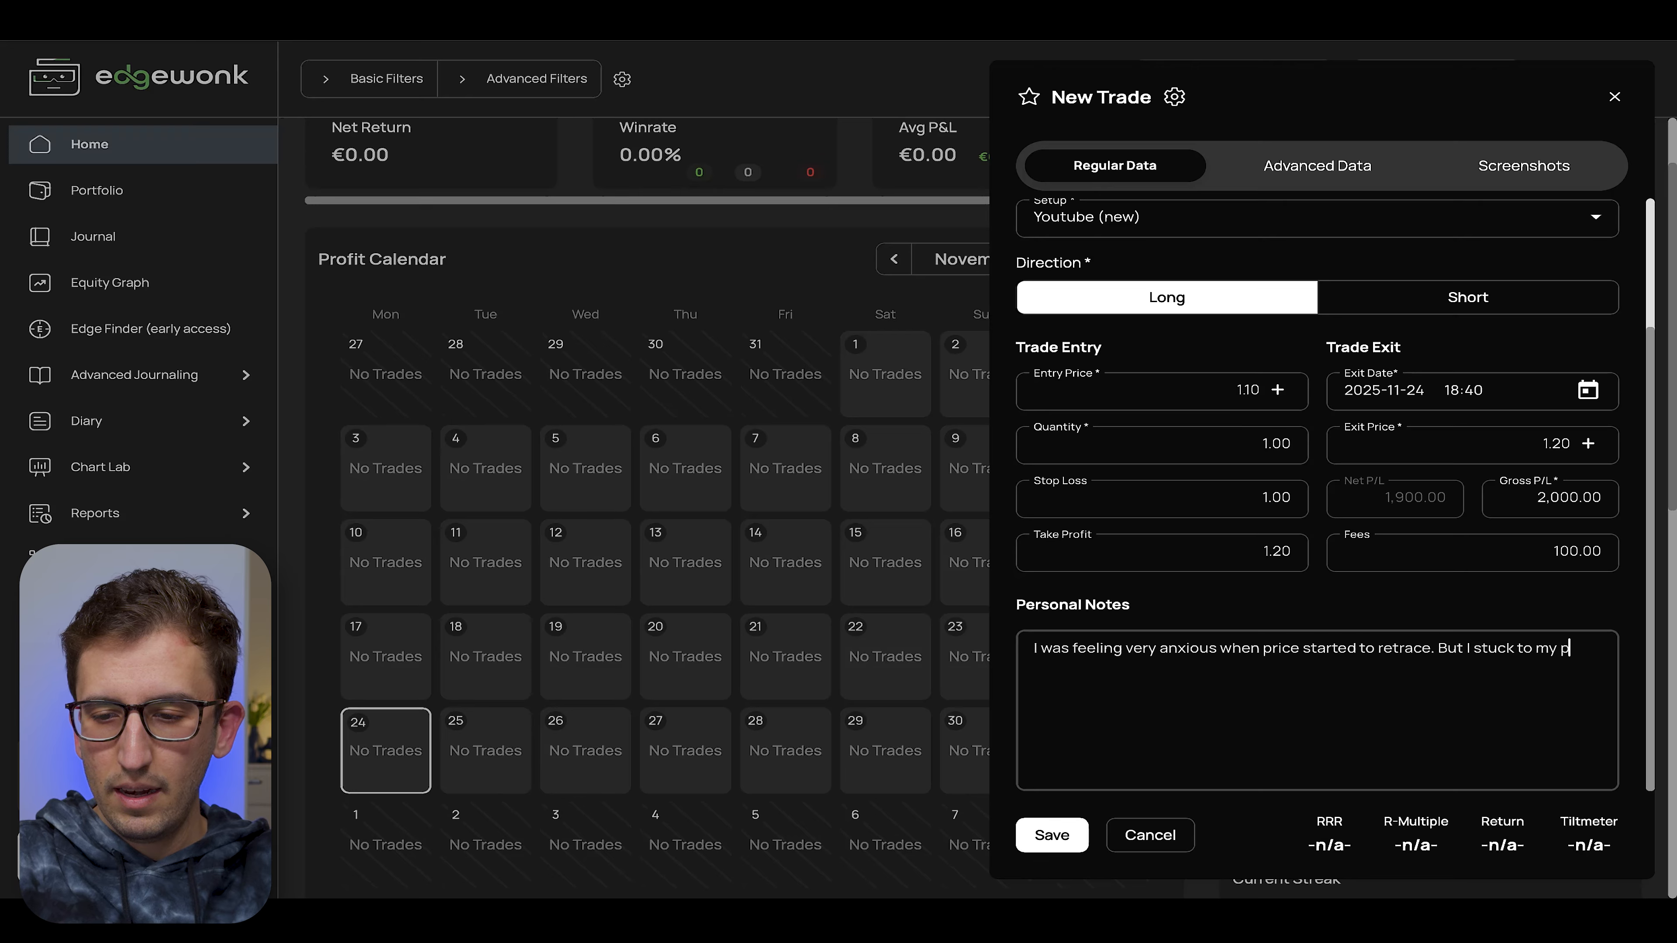
type("lan and it ")
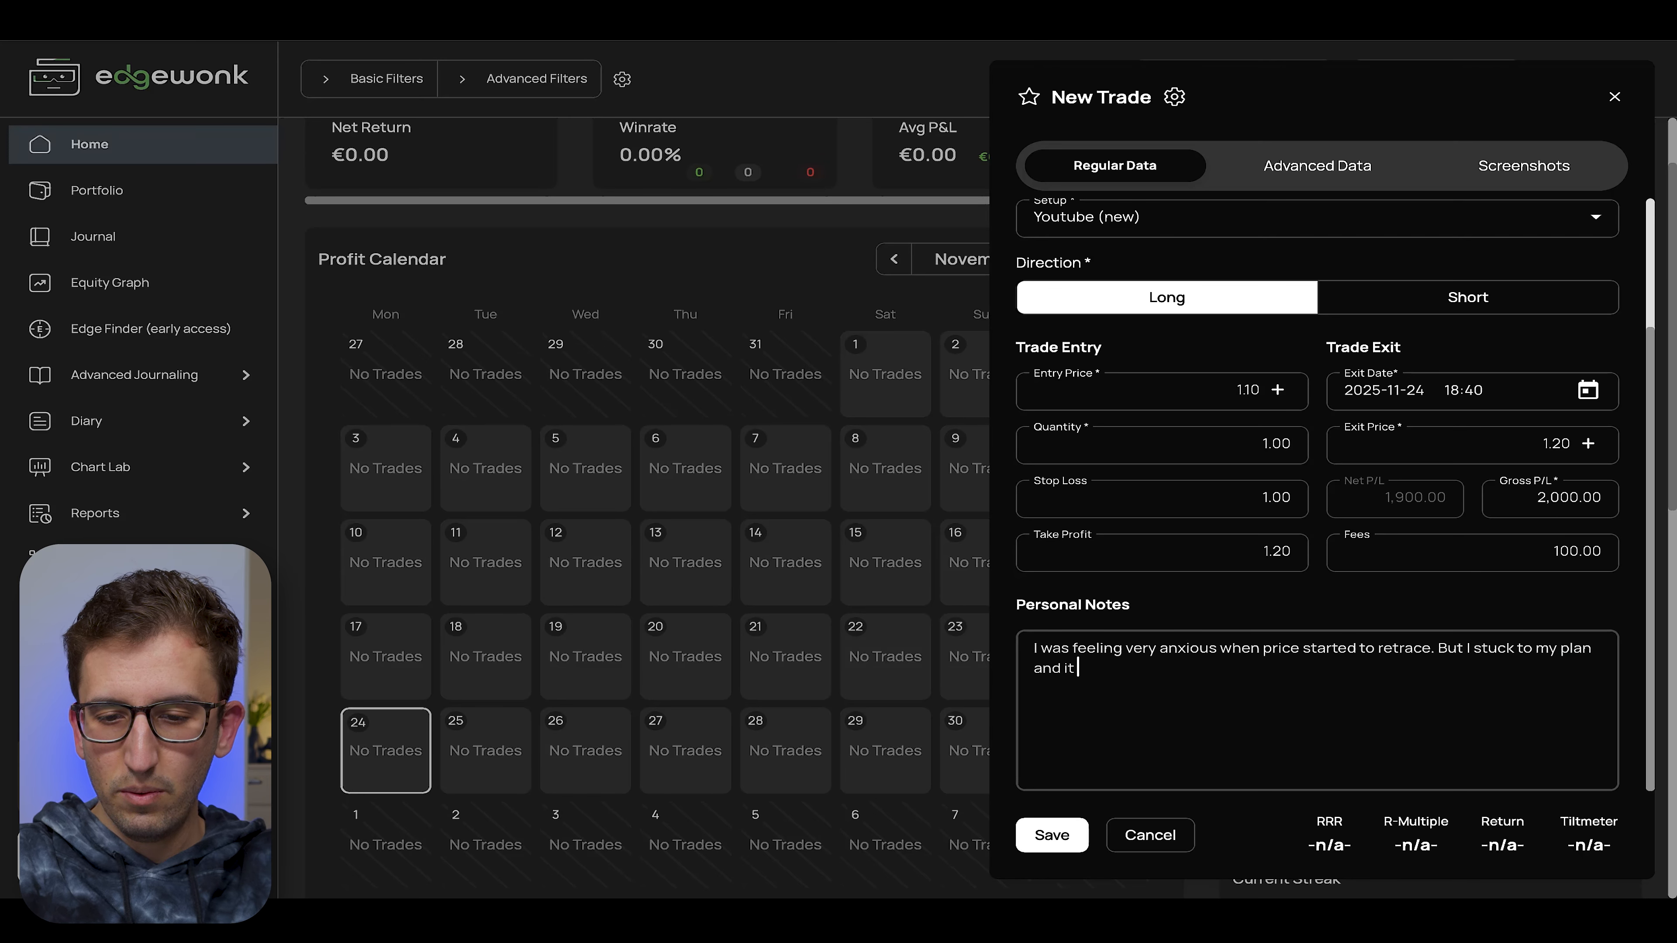
type("worke")
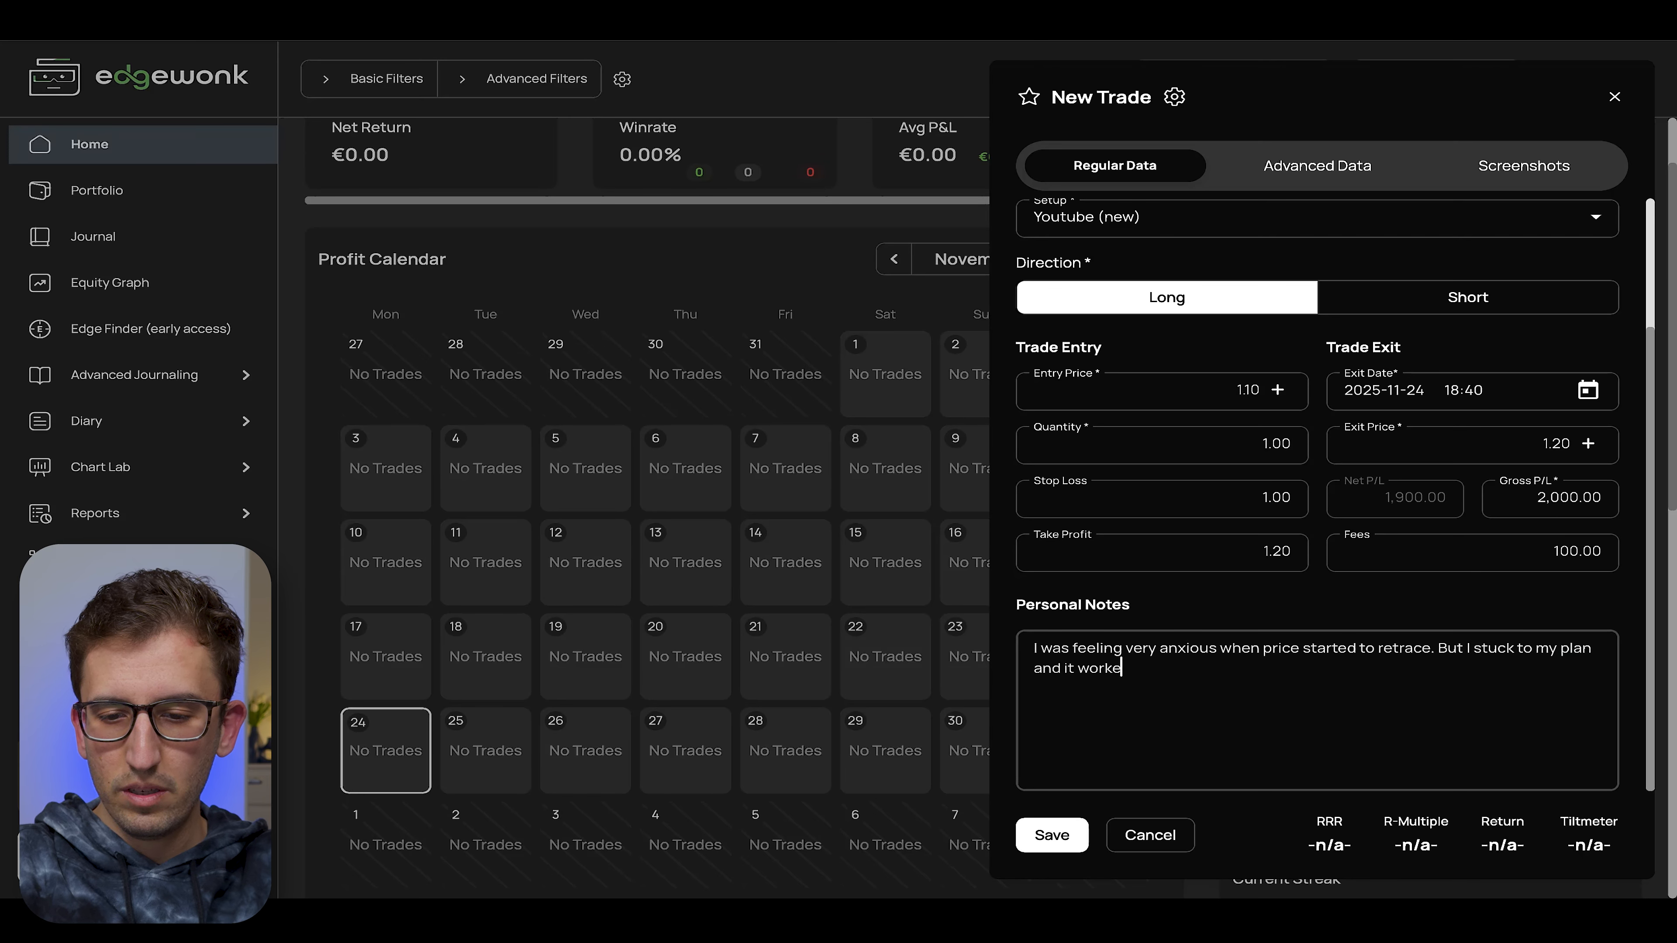
type("d")
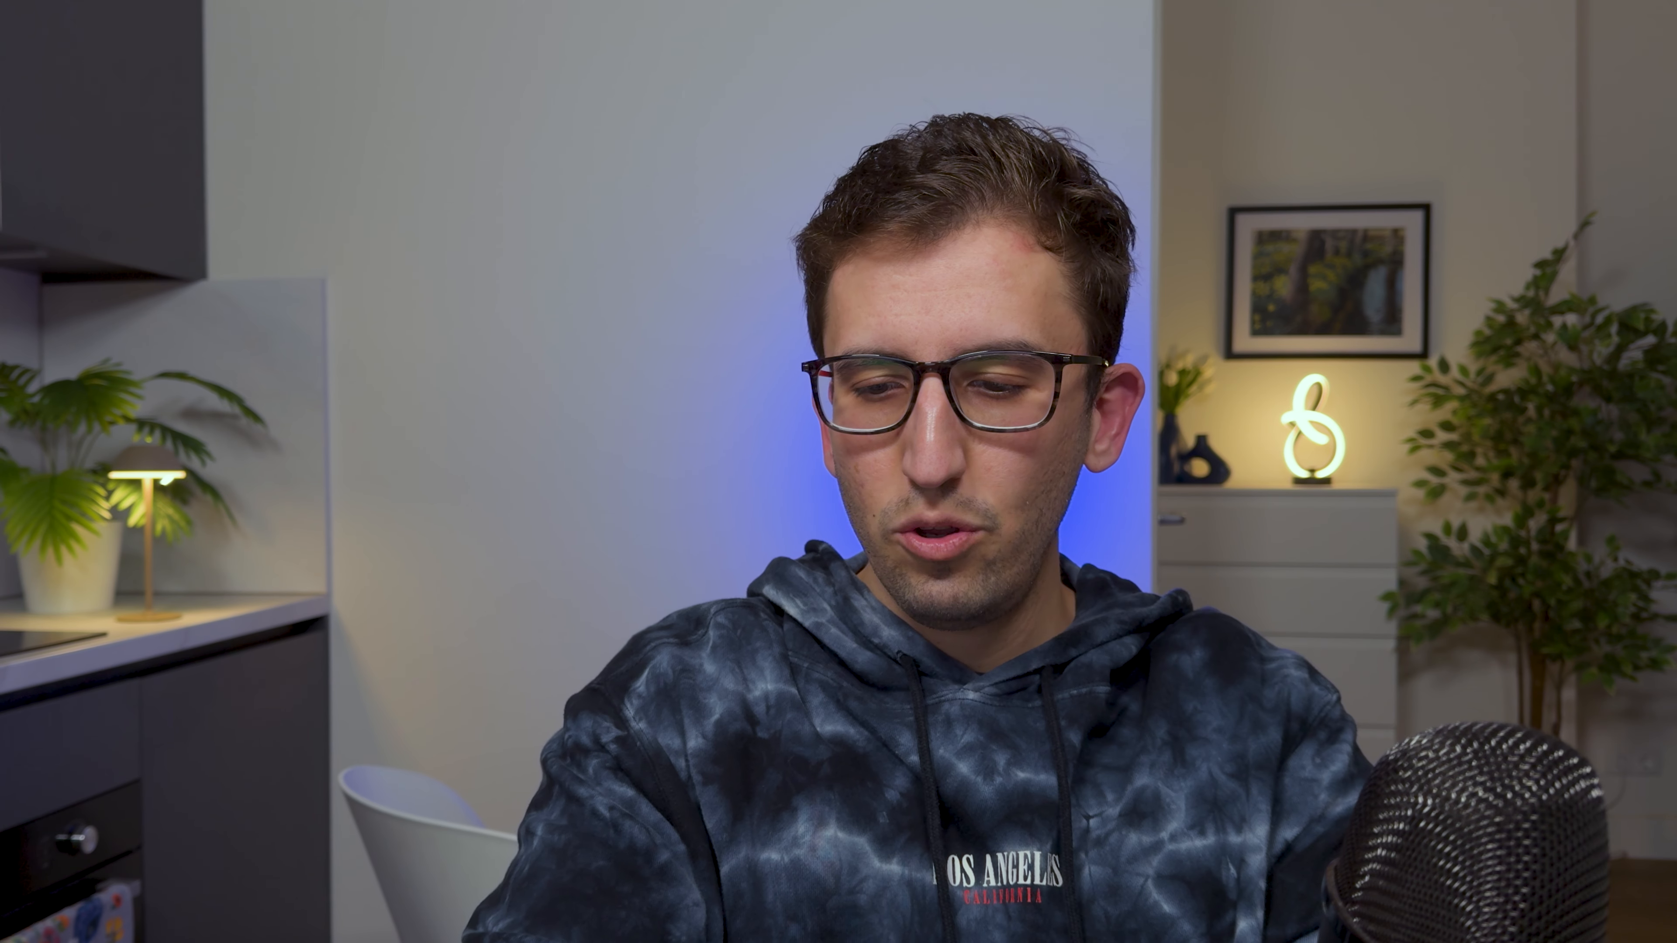
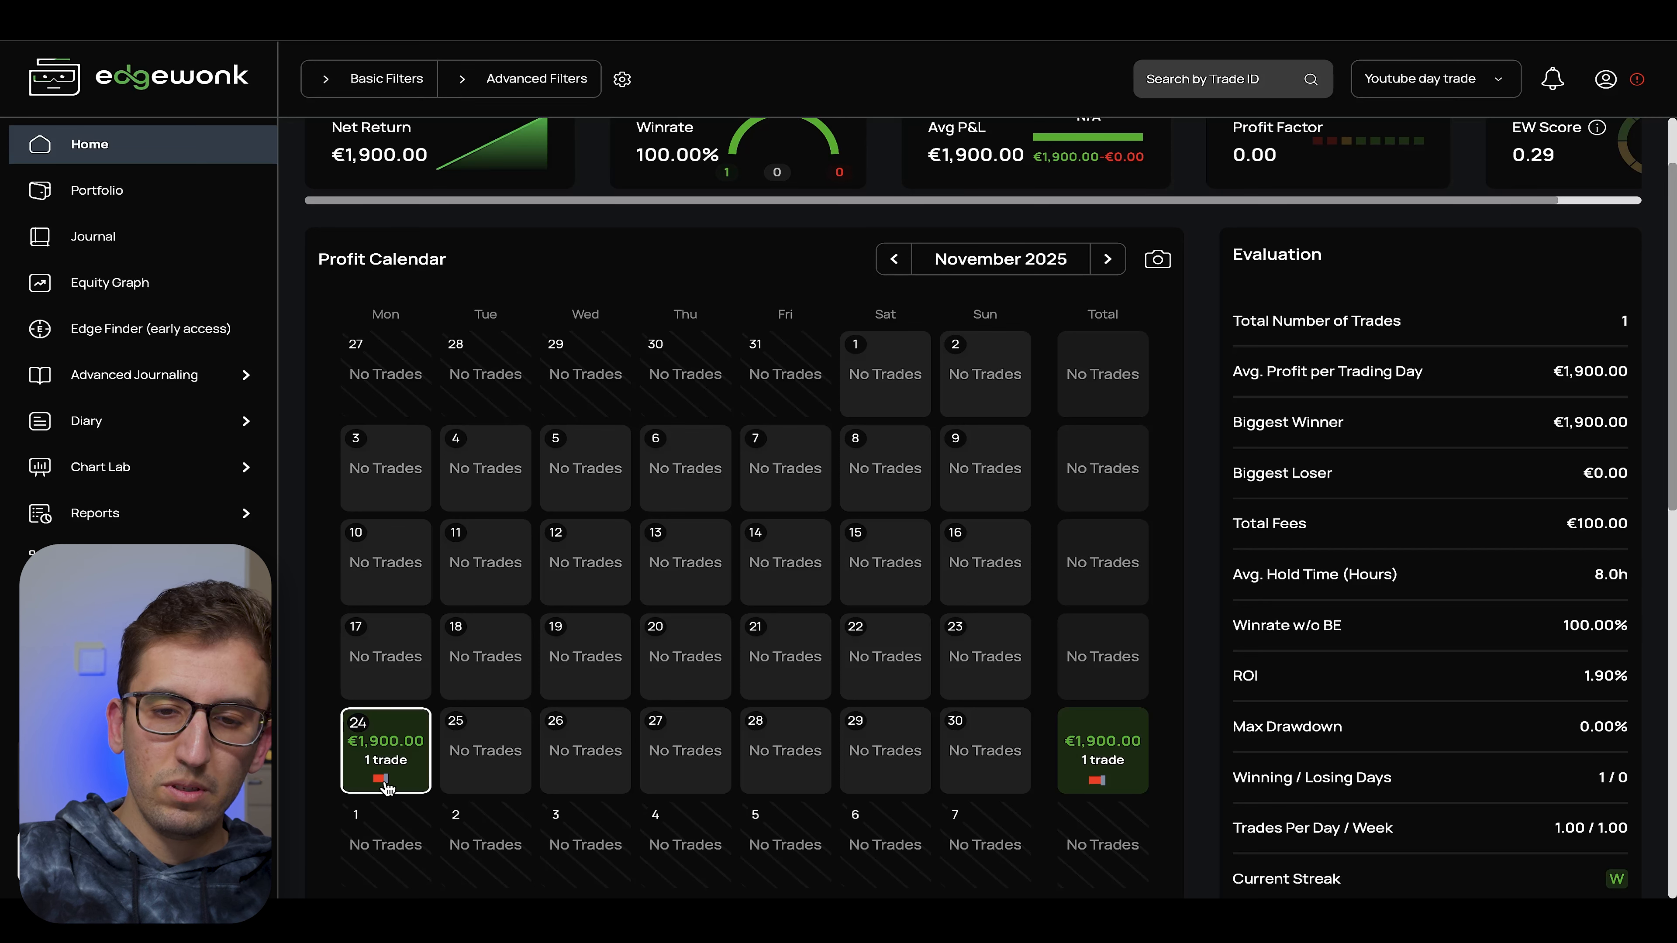
Step: Open the missed trades journal under Advanced Journaling to examine where missed trades are logged
mouse_move(387, 787)
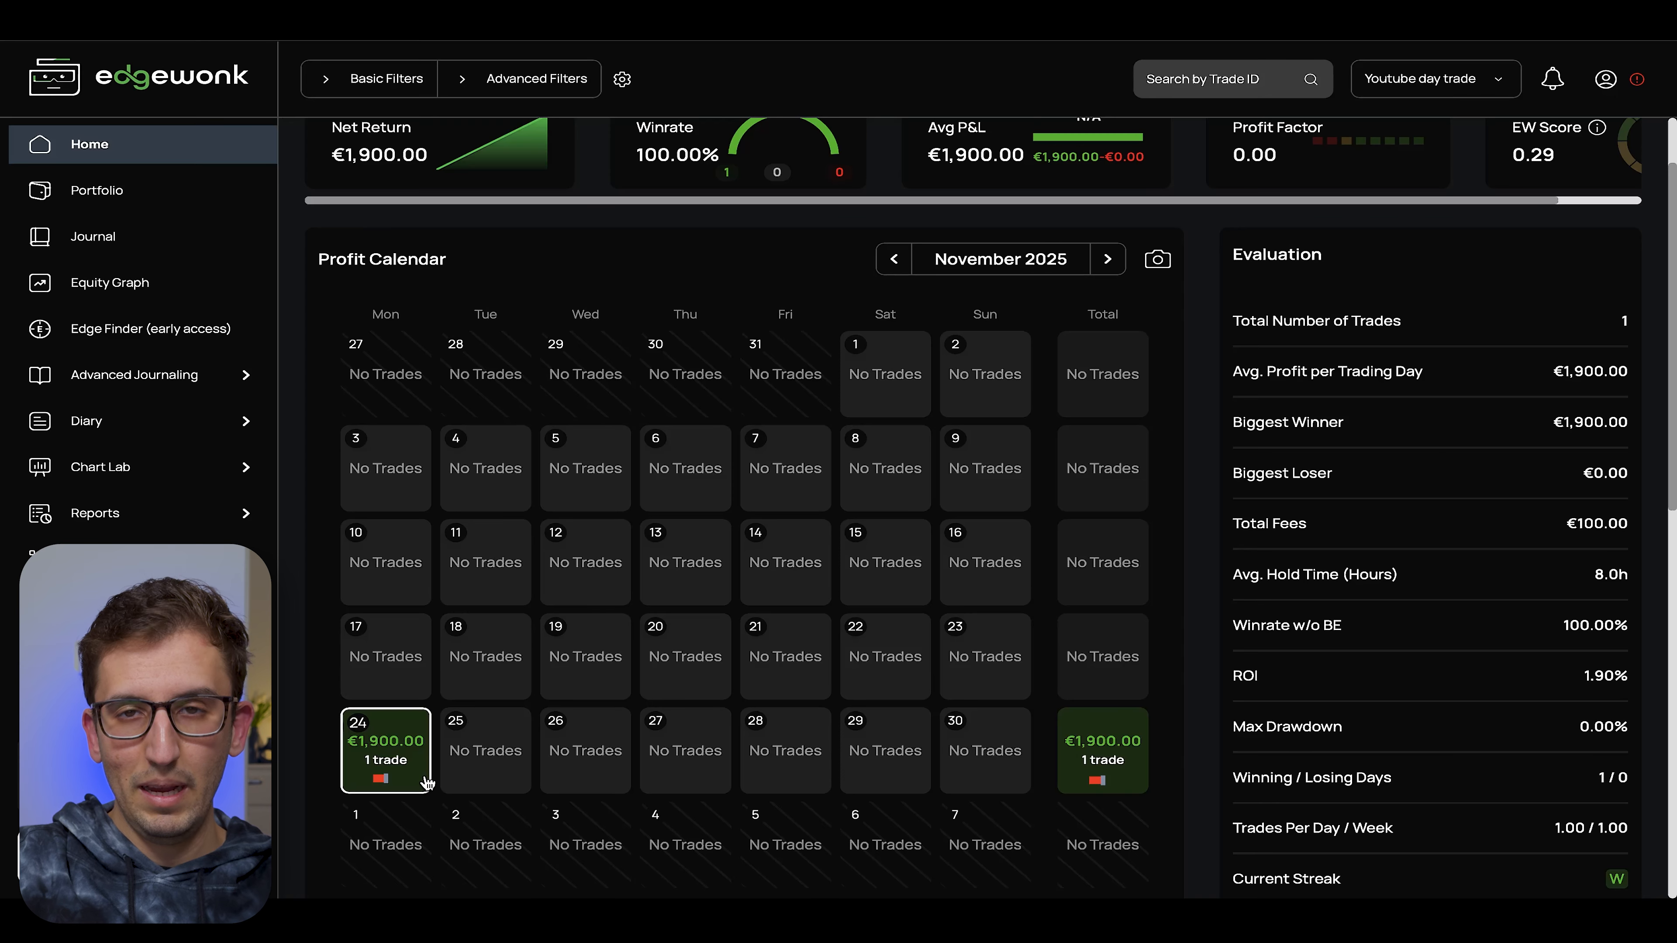
left_click(134, 375)
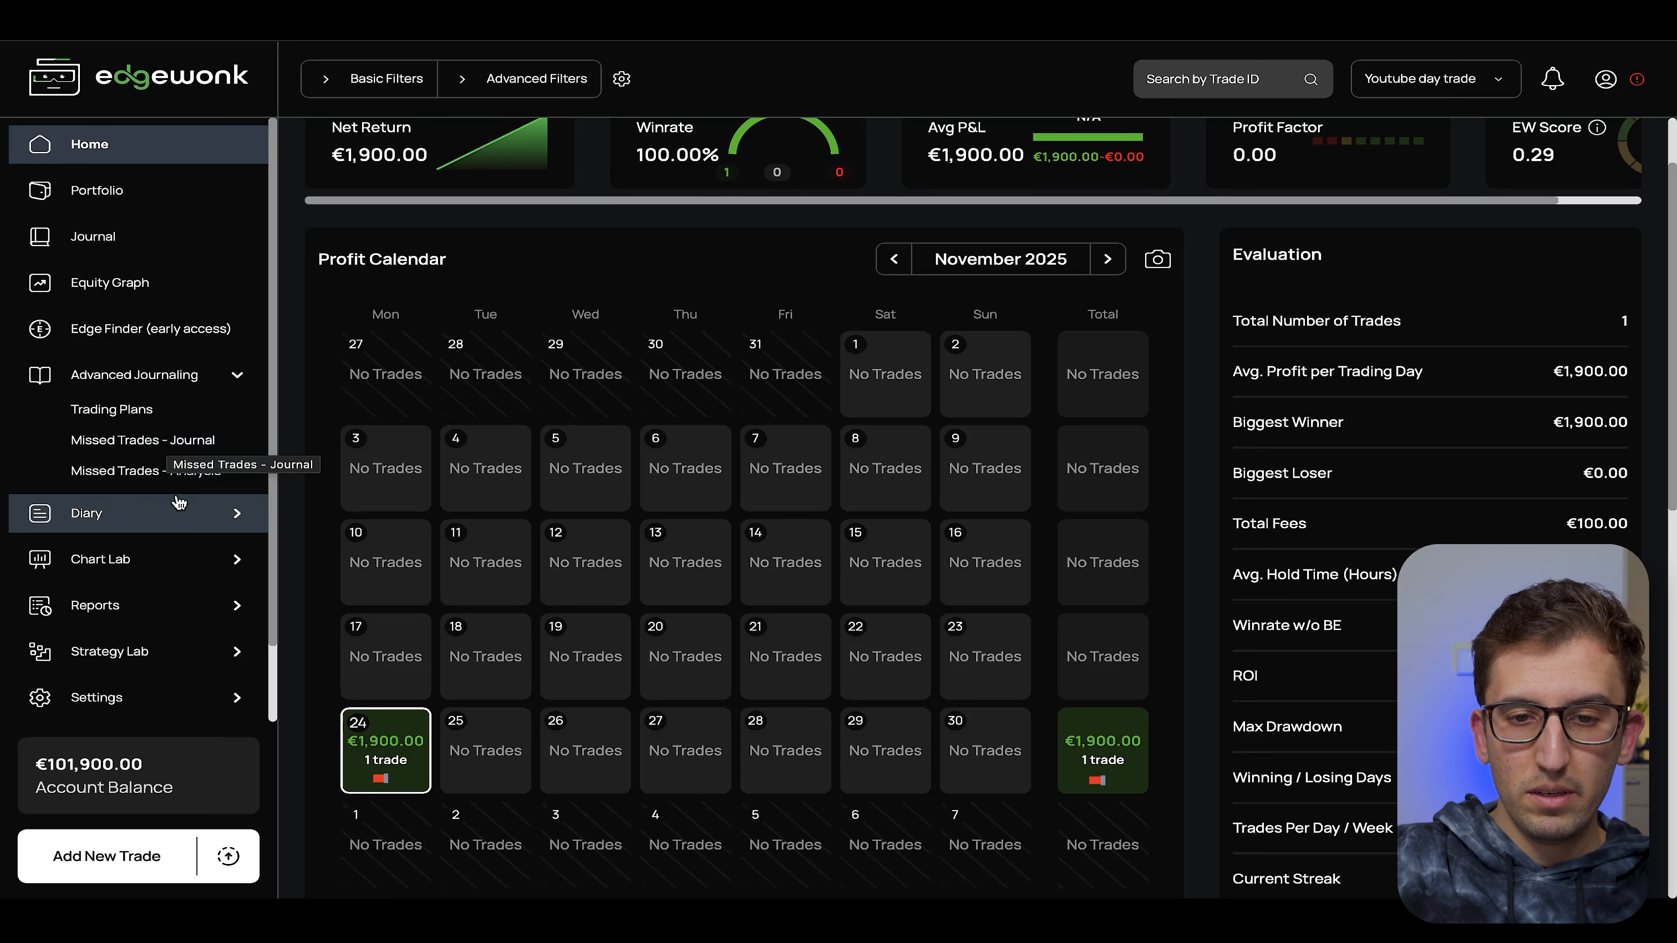
left_click(140, 439)
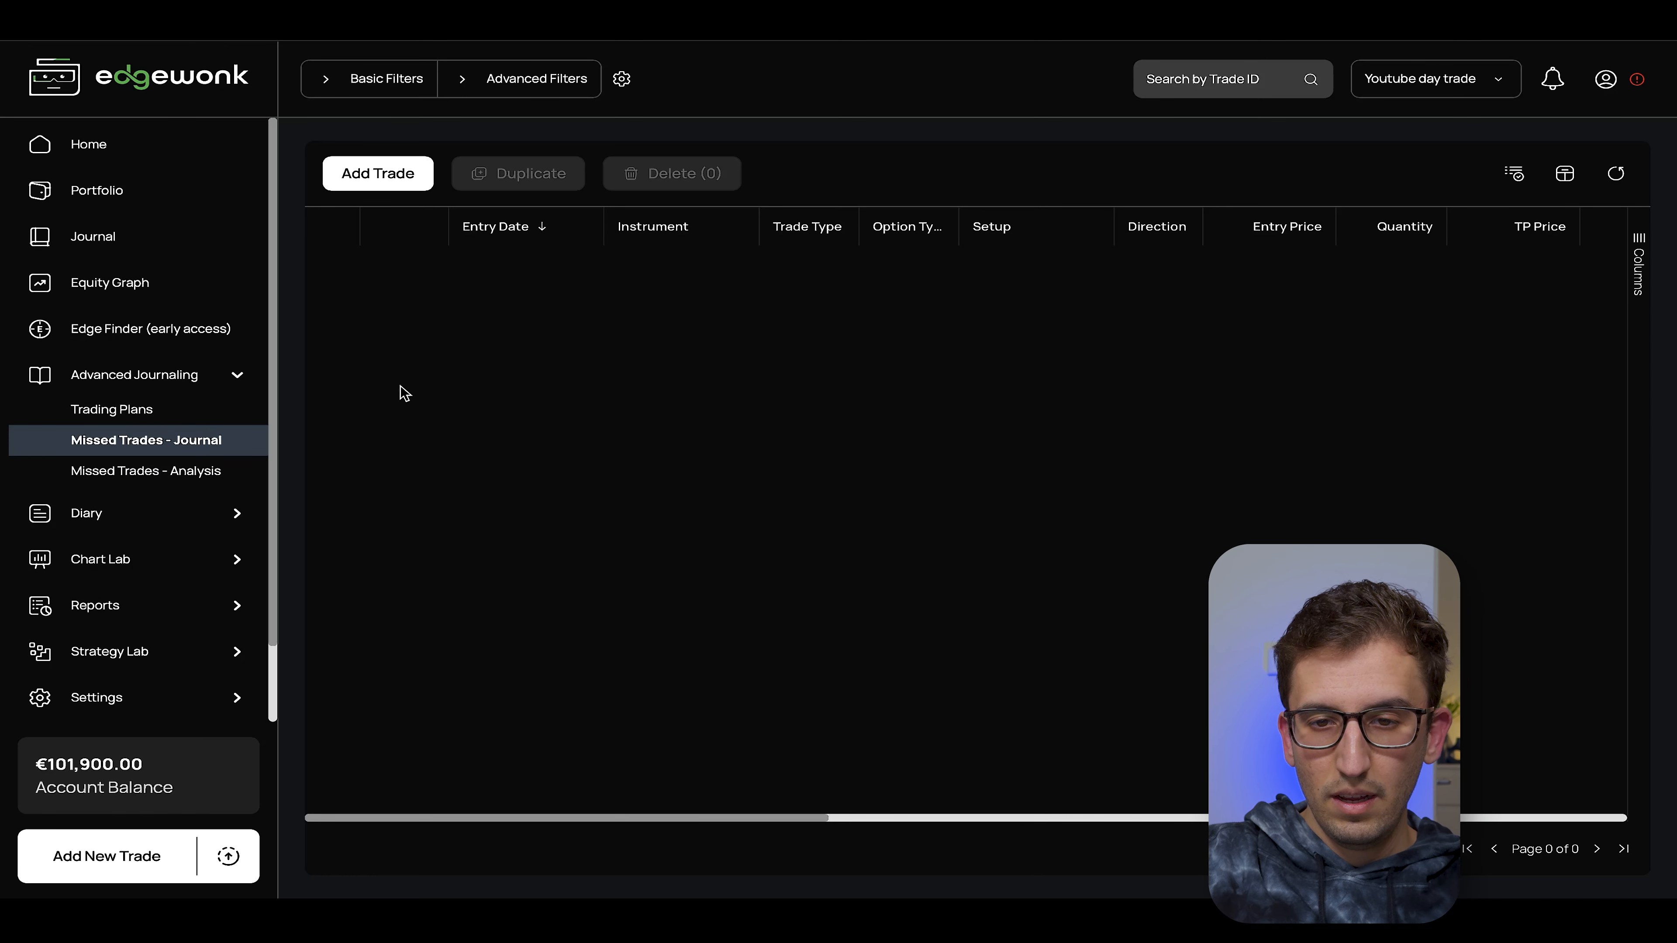
left_click(376, 173)
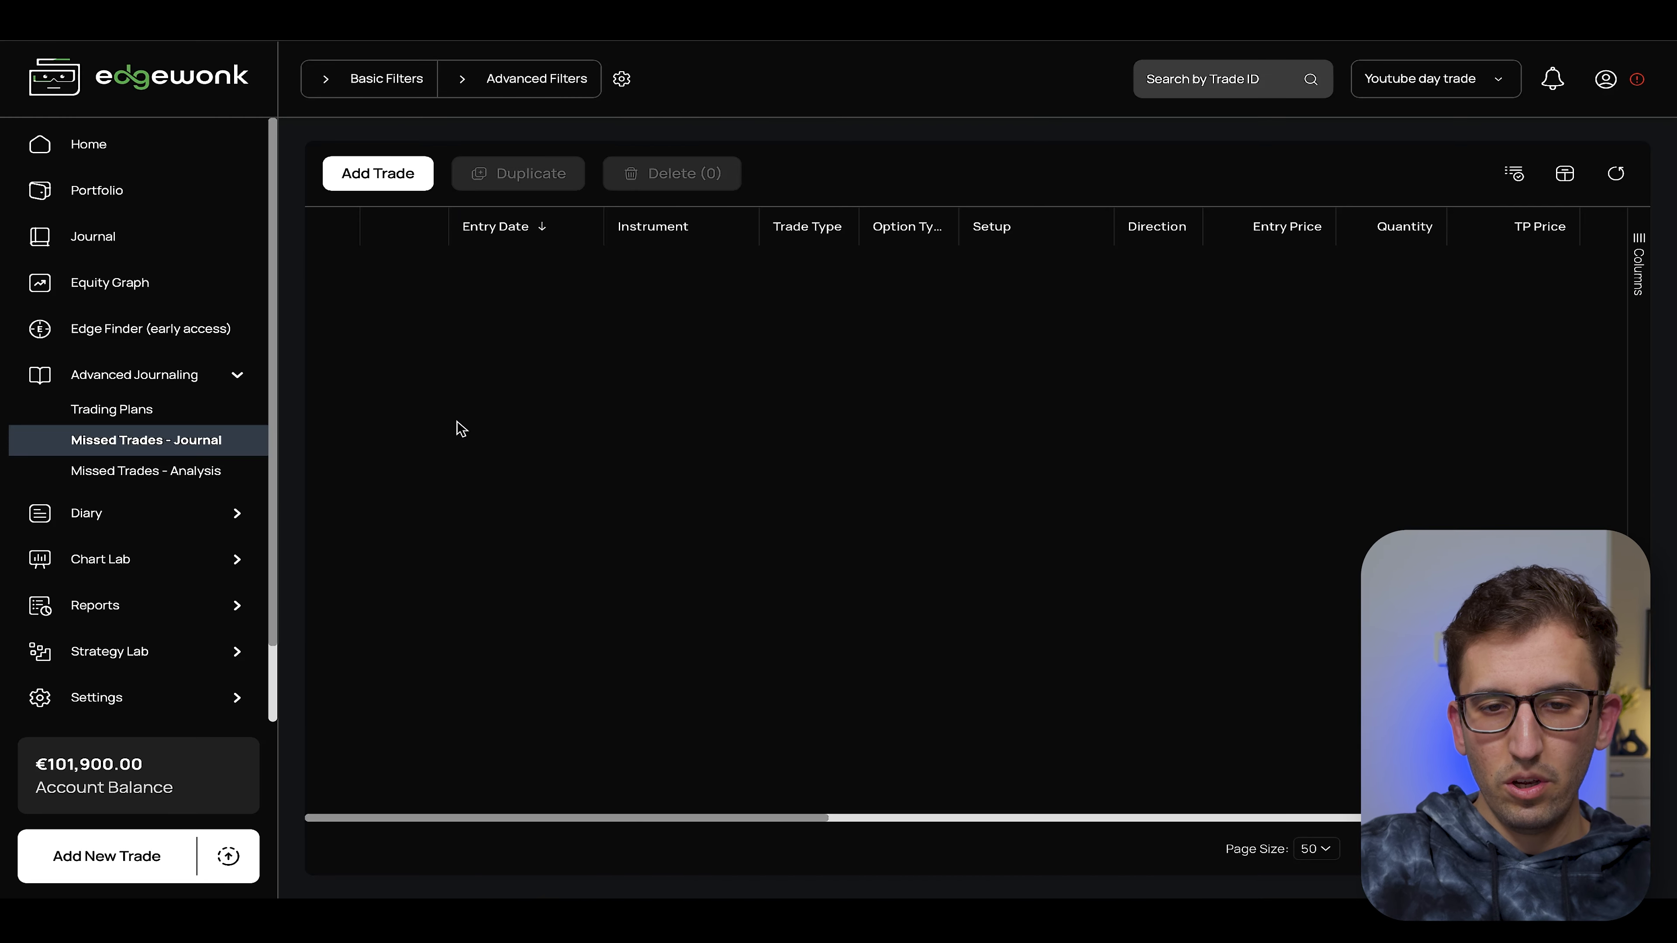
Step: Create a new folder in the diary's Notebook and add a note containing "Trading plan"
left_click(221, 517)
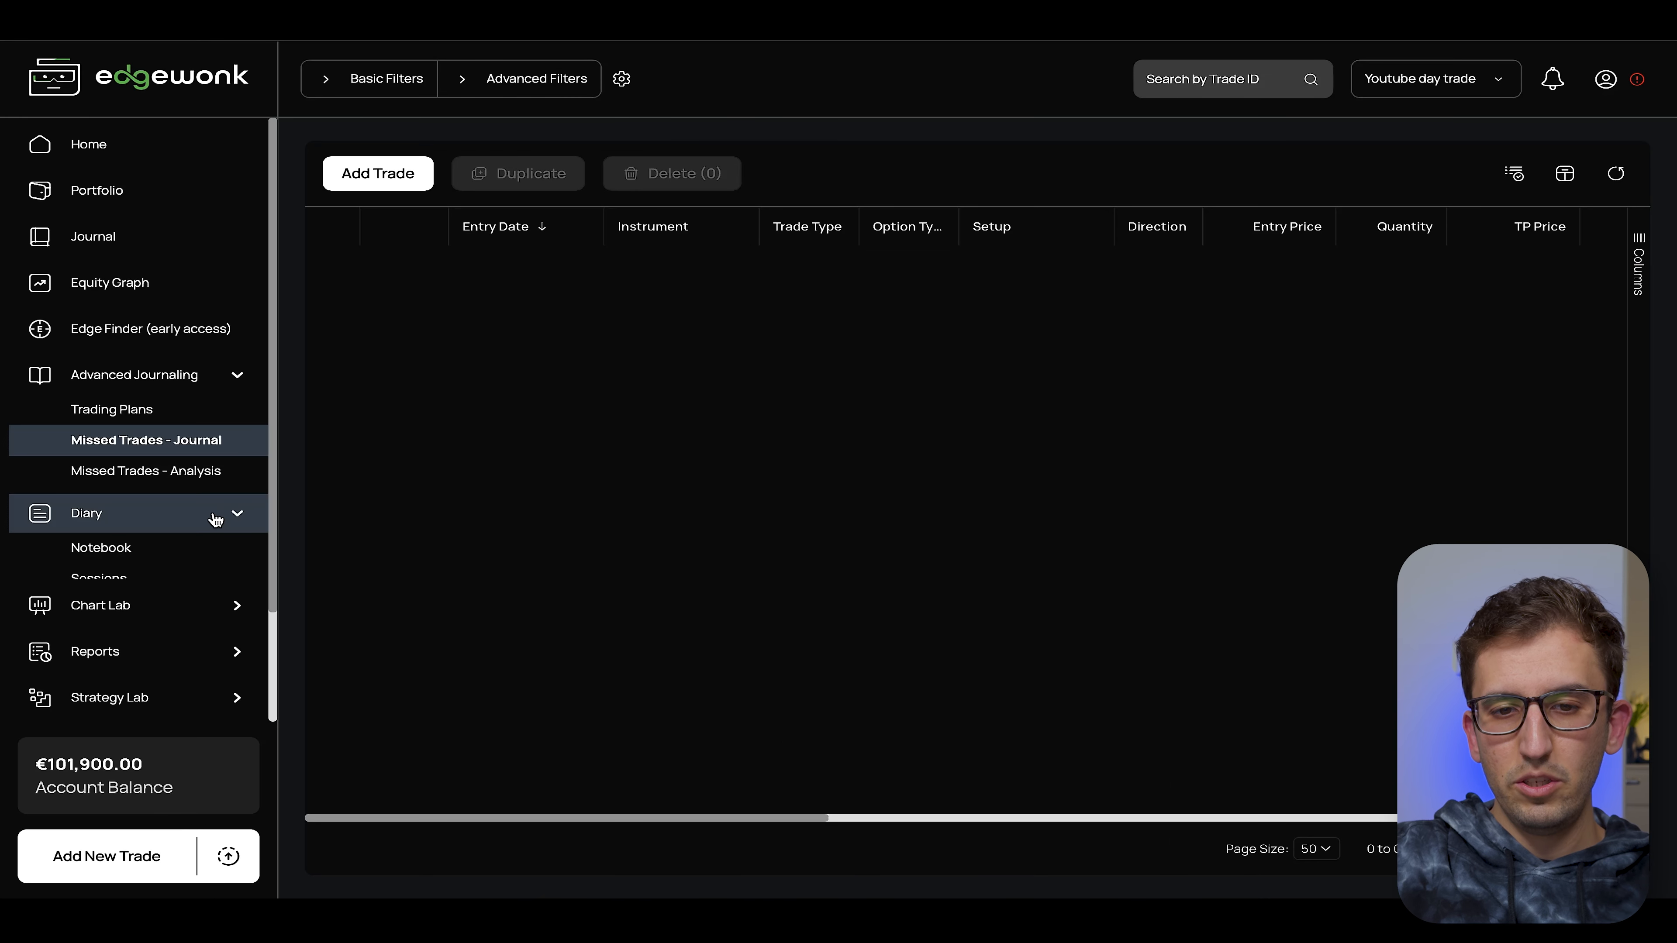
left_click(102, 548)
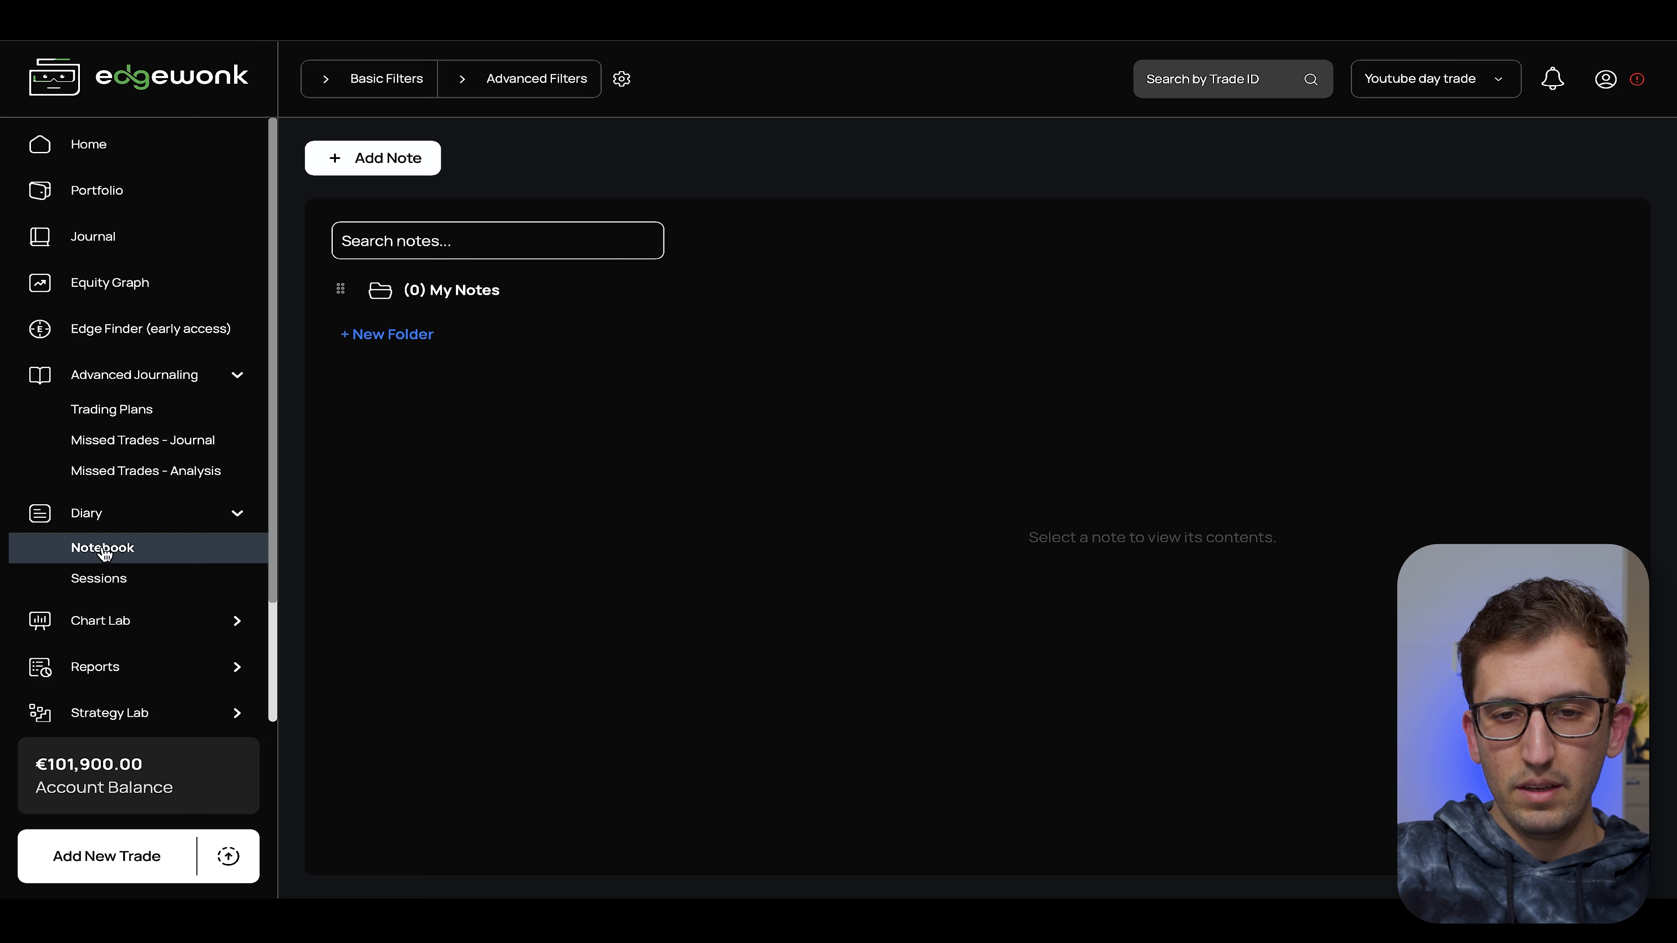
left_click(420, 349)
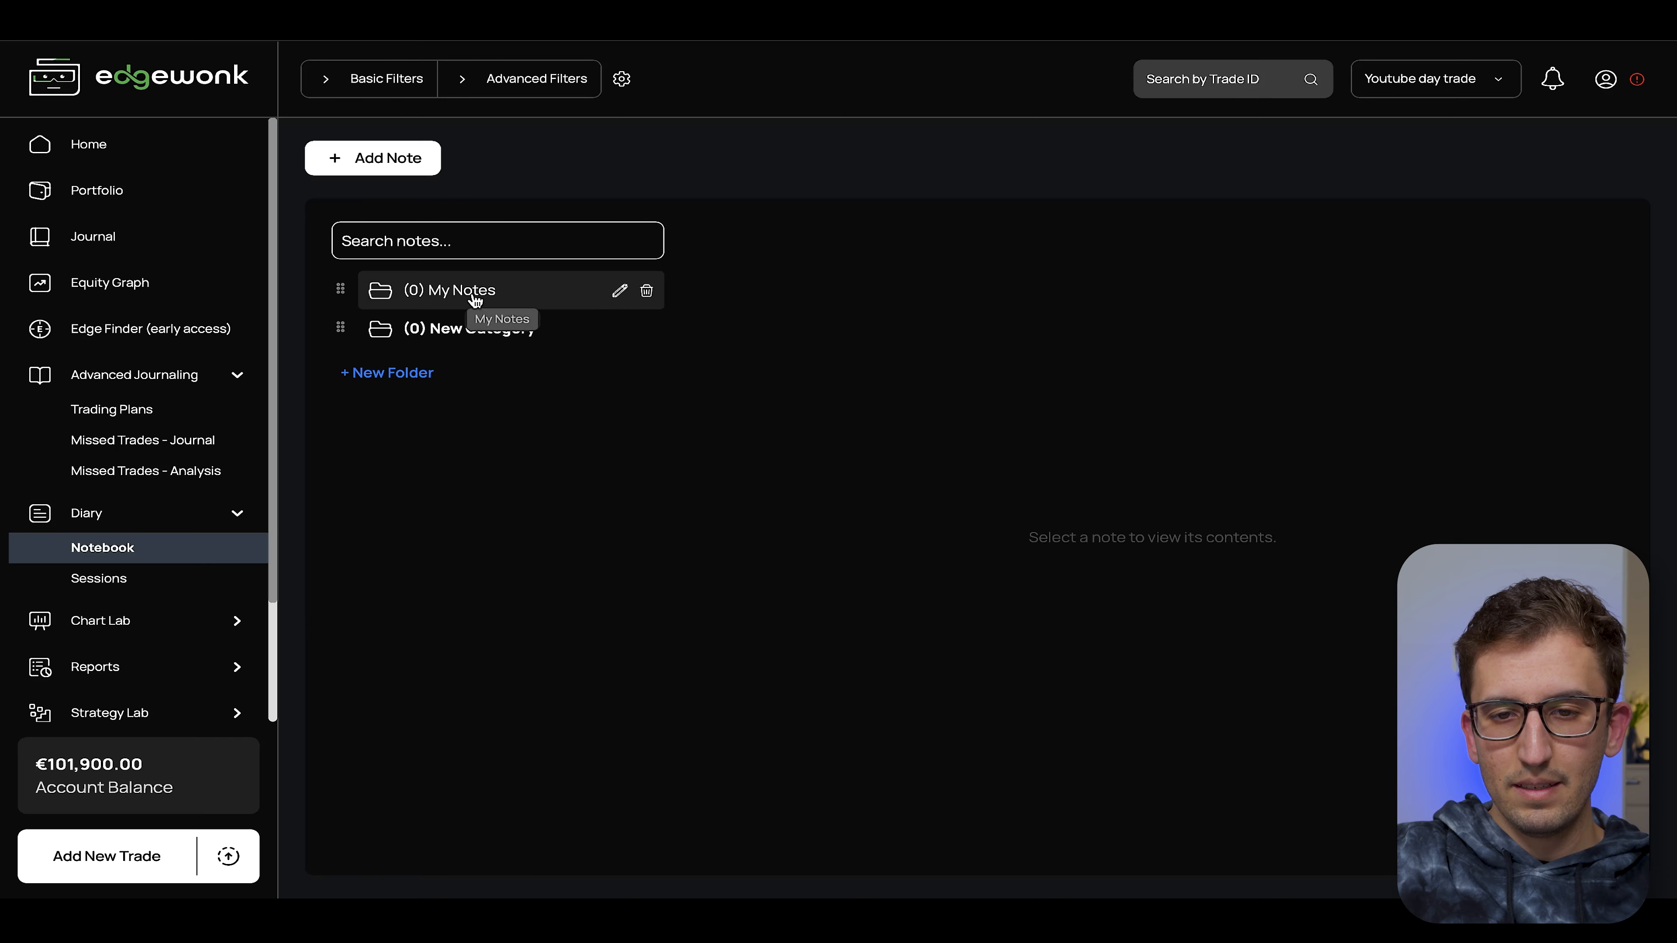
left_click(376, 168)
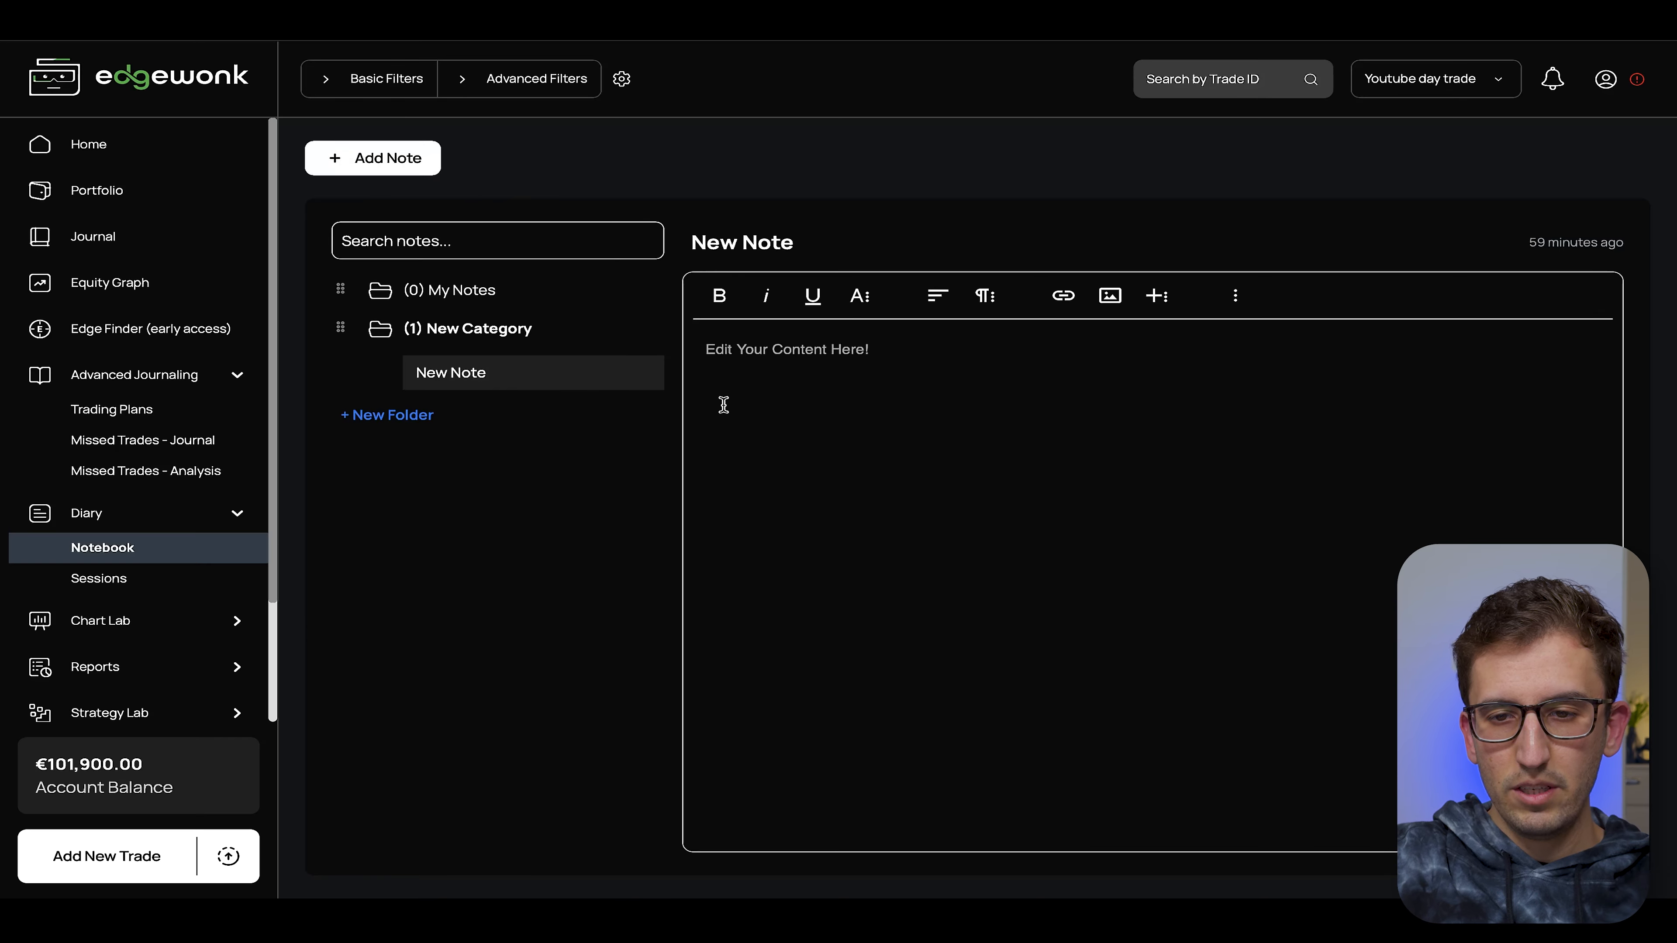
left_click(827, 397)
type("Tr")
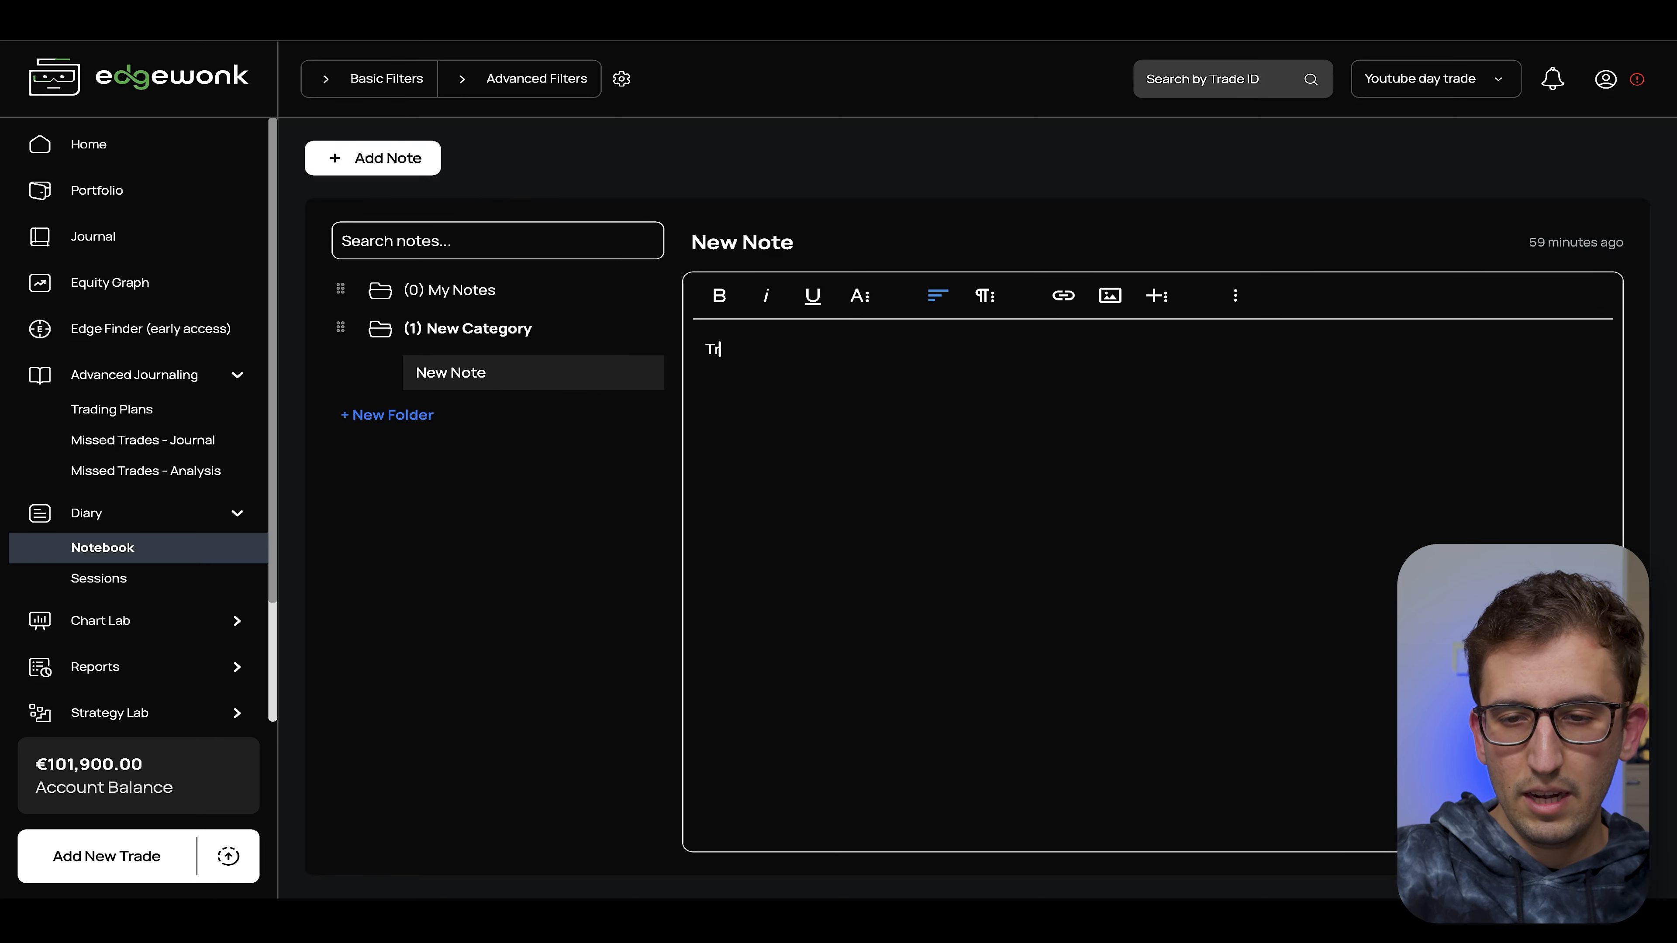
type("ading plan")
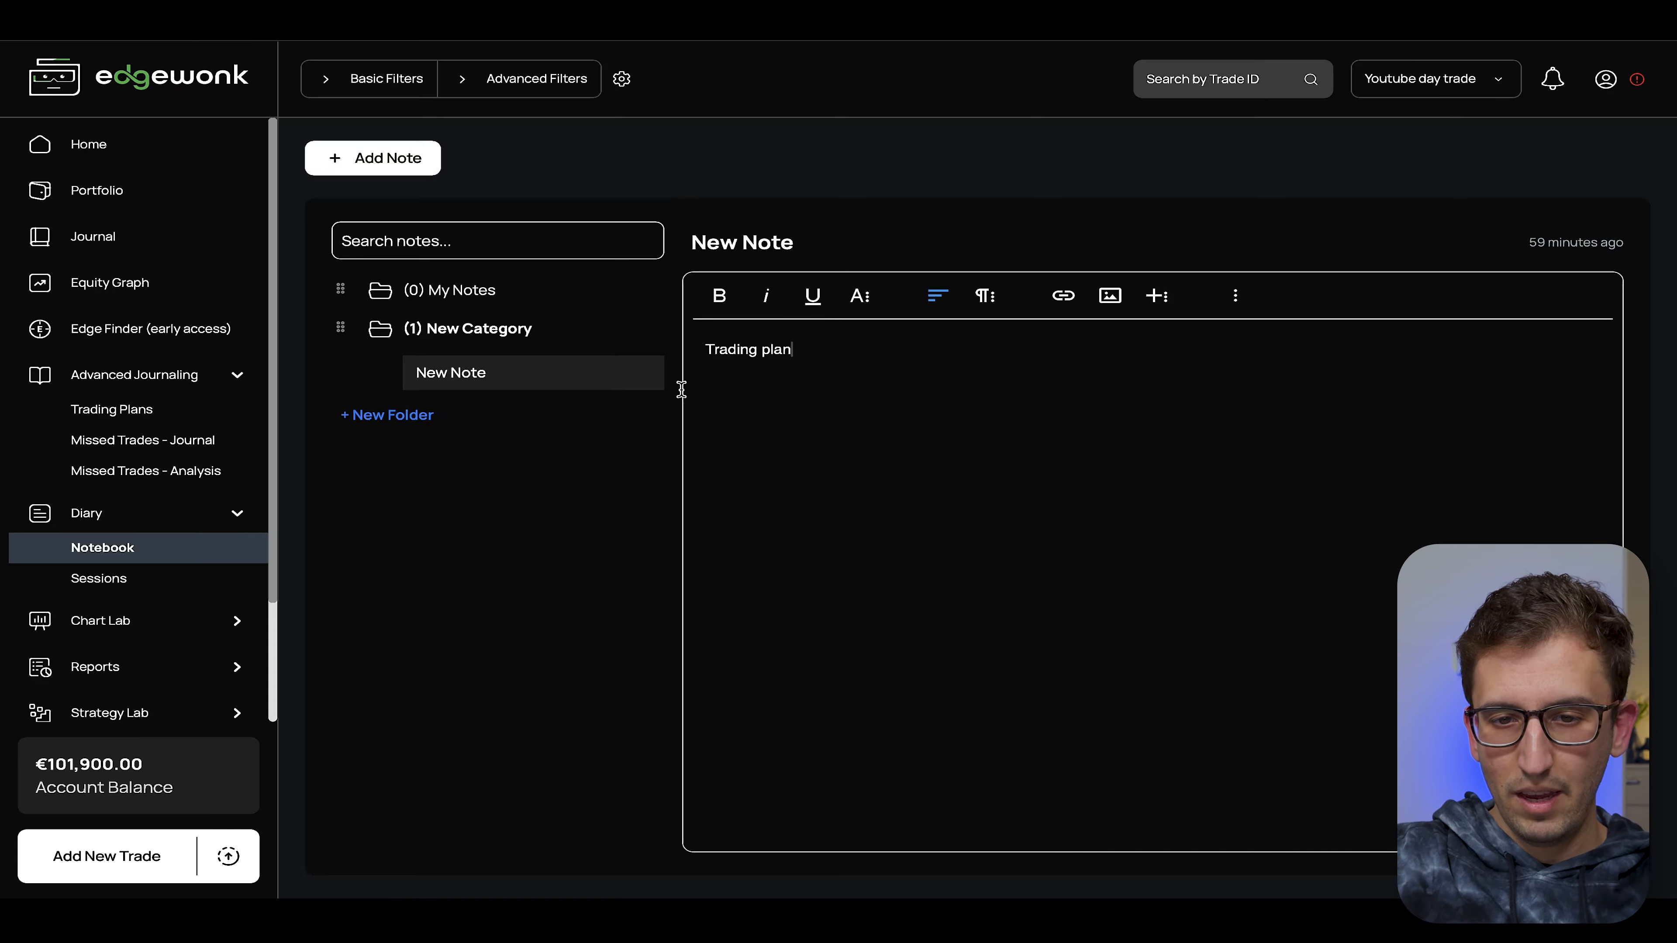
Step: Add a new diary session named "EU 20/11 CPI day broke rules"
left_click(156, 589)
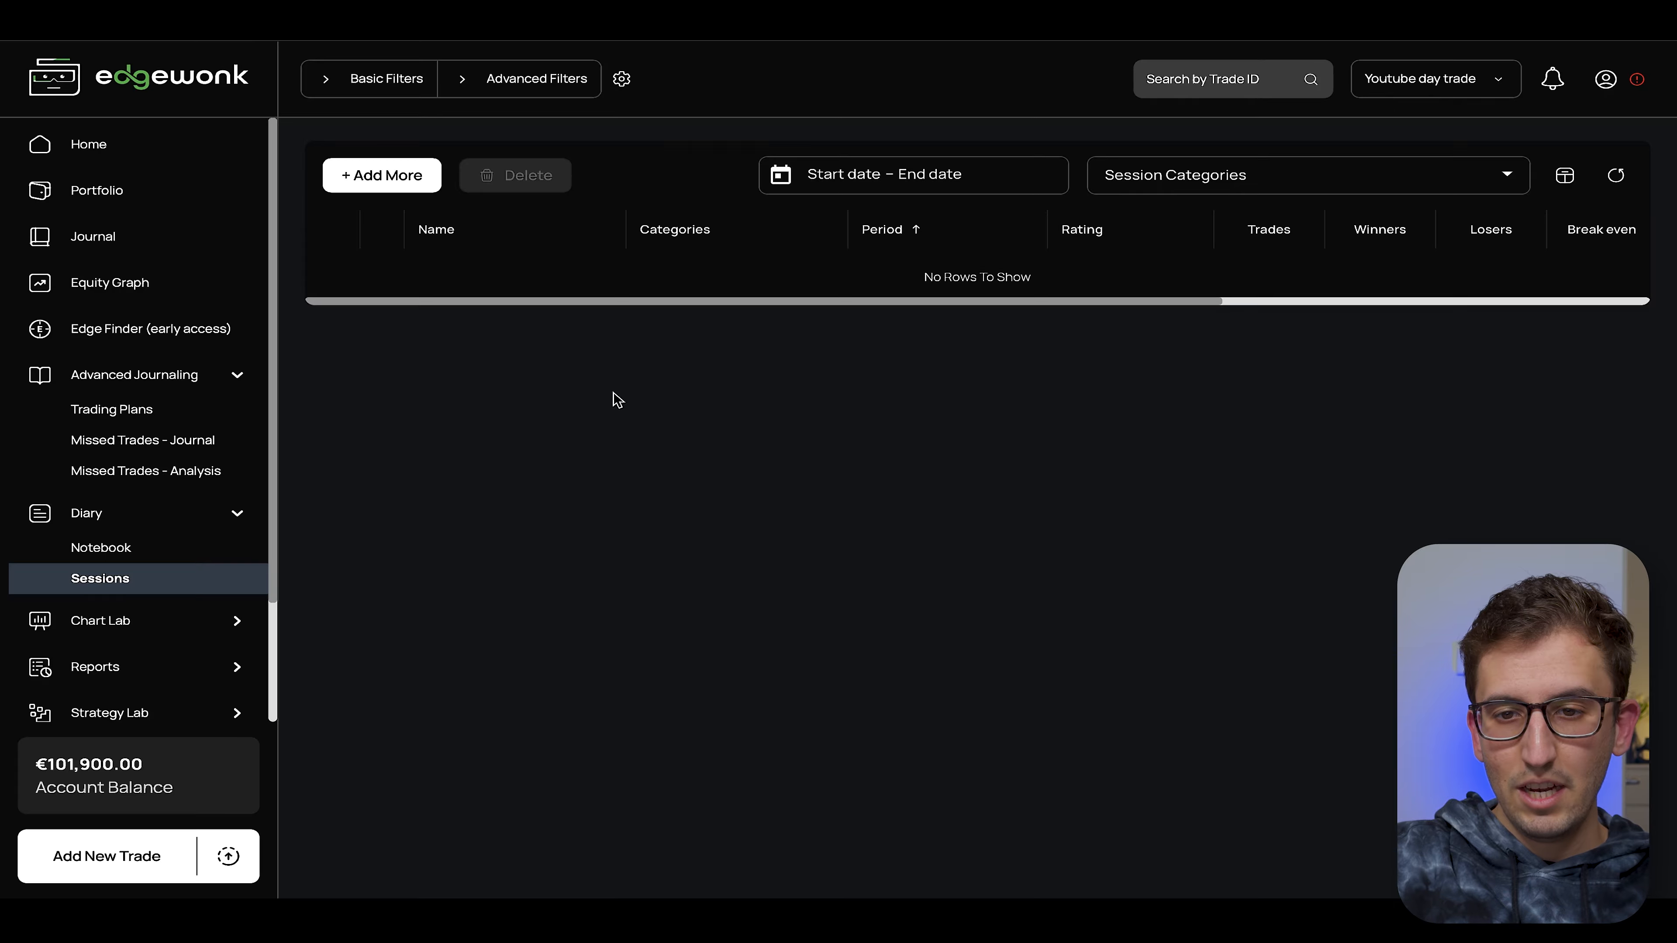
left_click(404, 183)
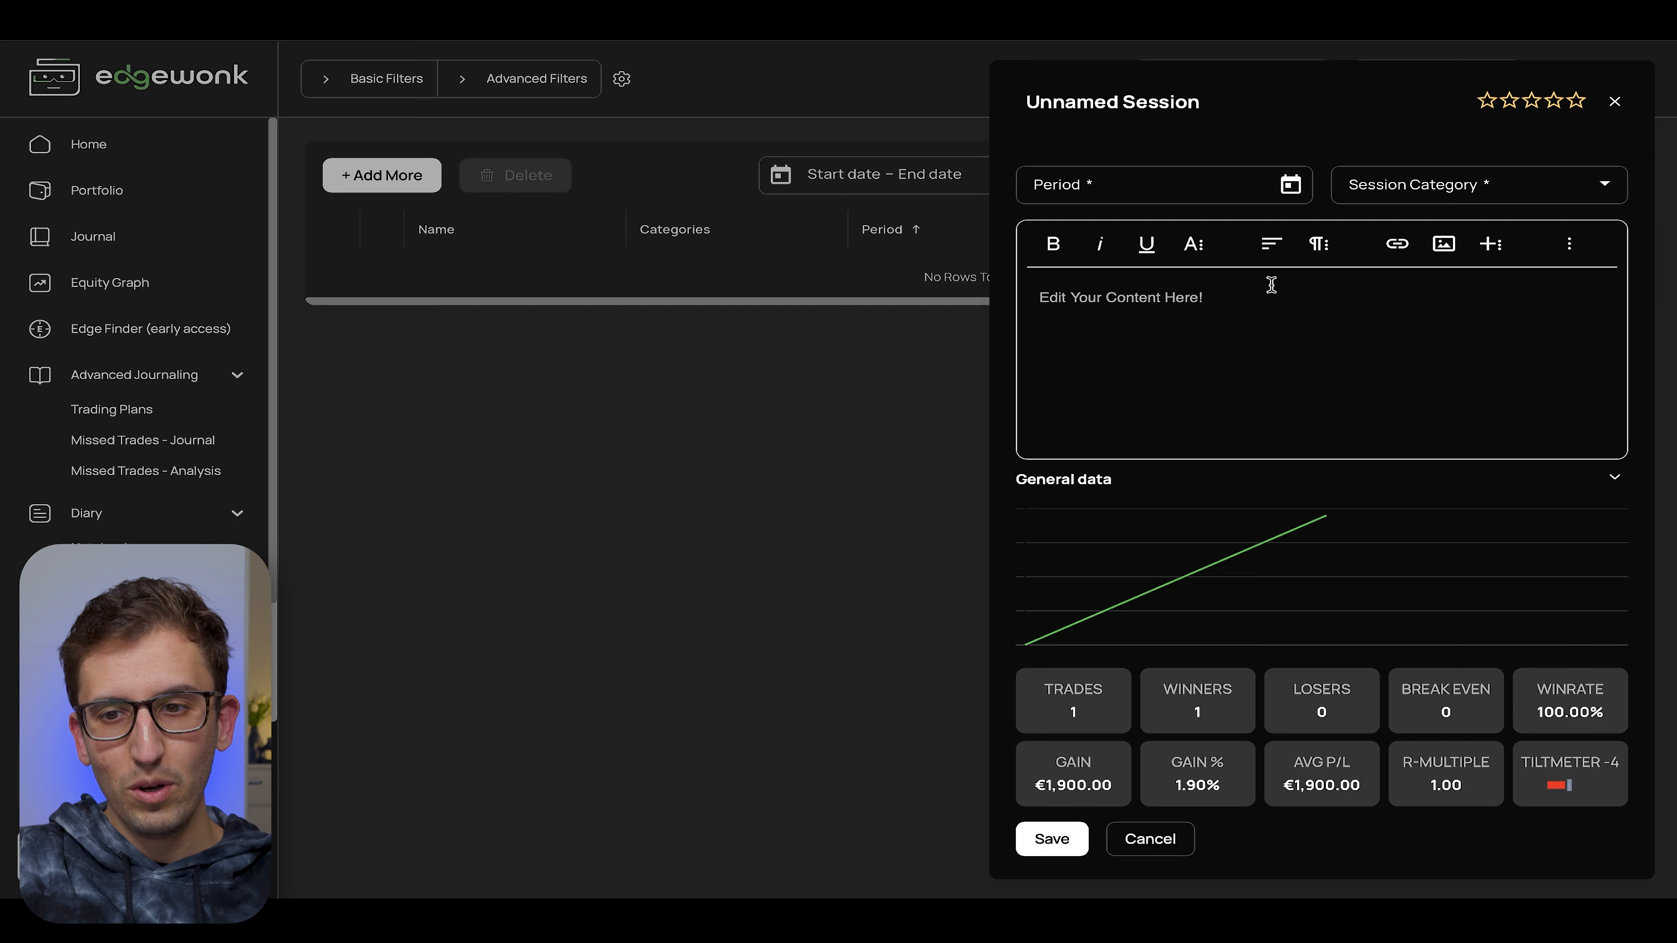
left_click(1209, 101)
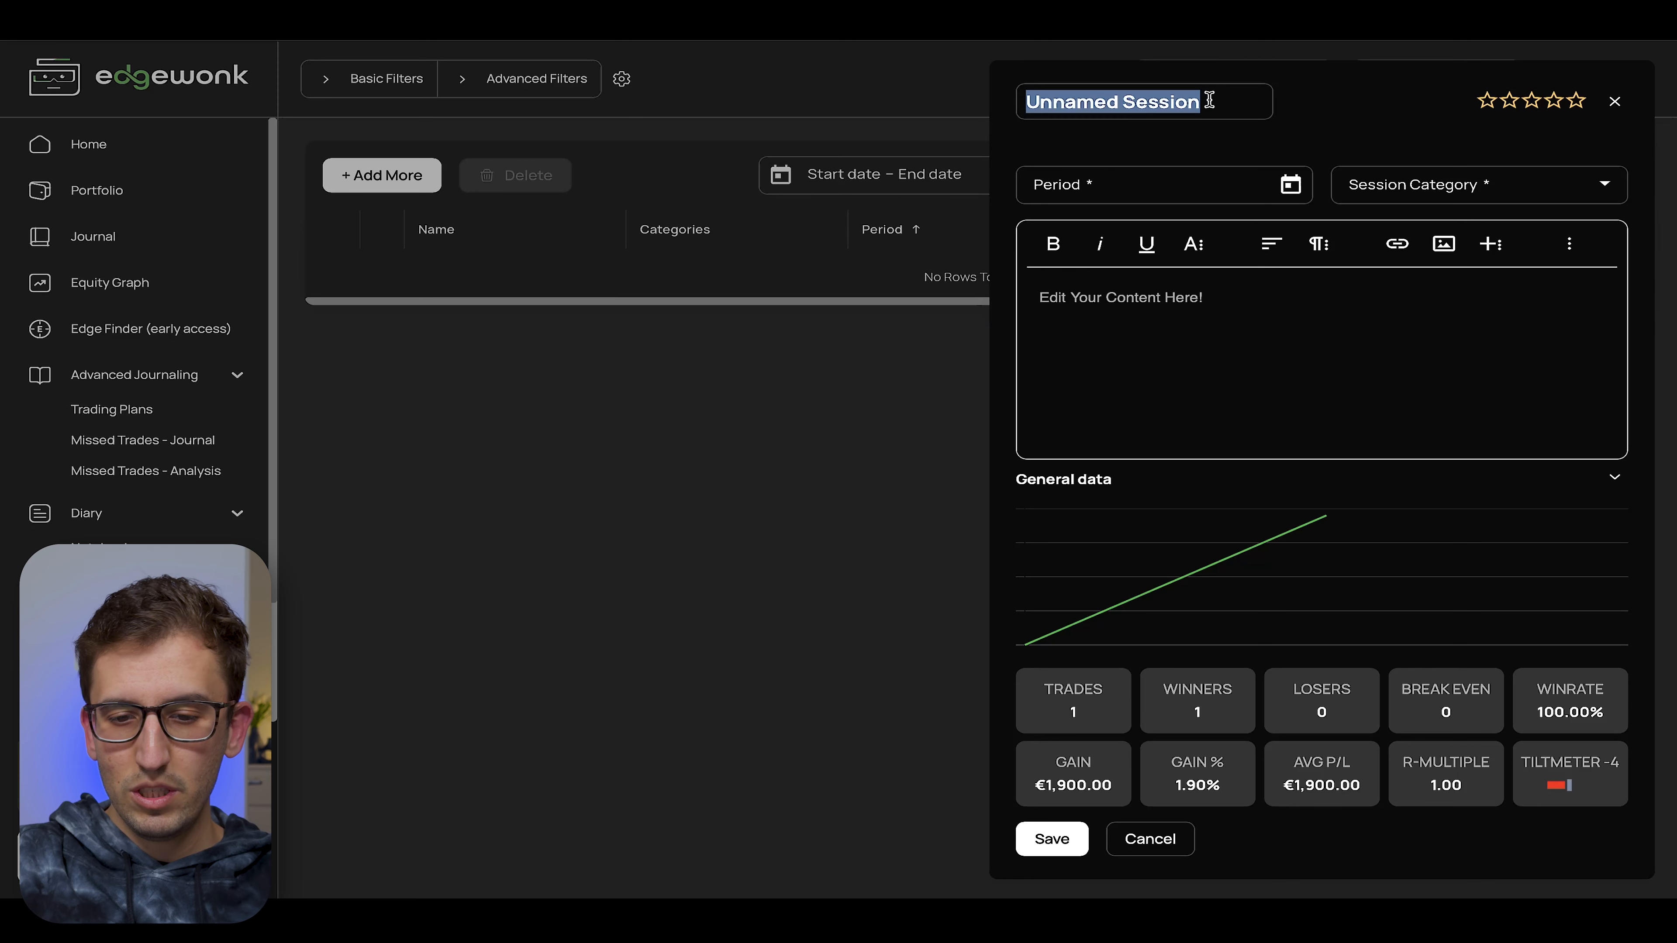
type("EU 20/")
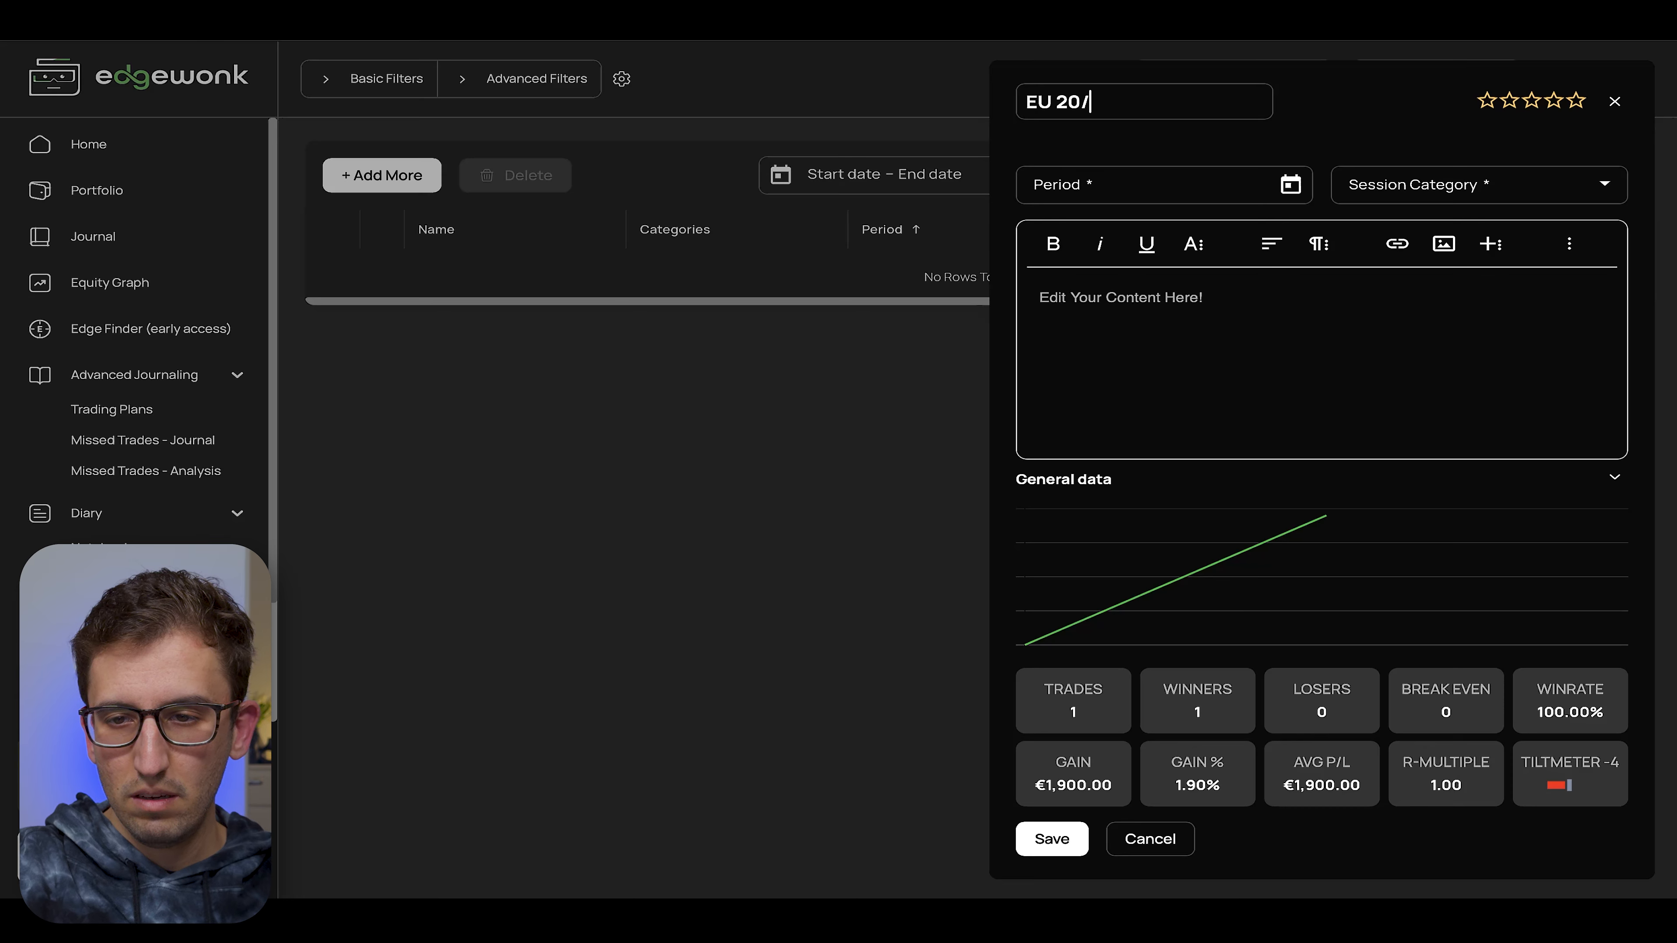
type("11 CPI day broke rul")
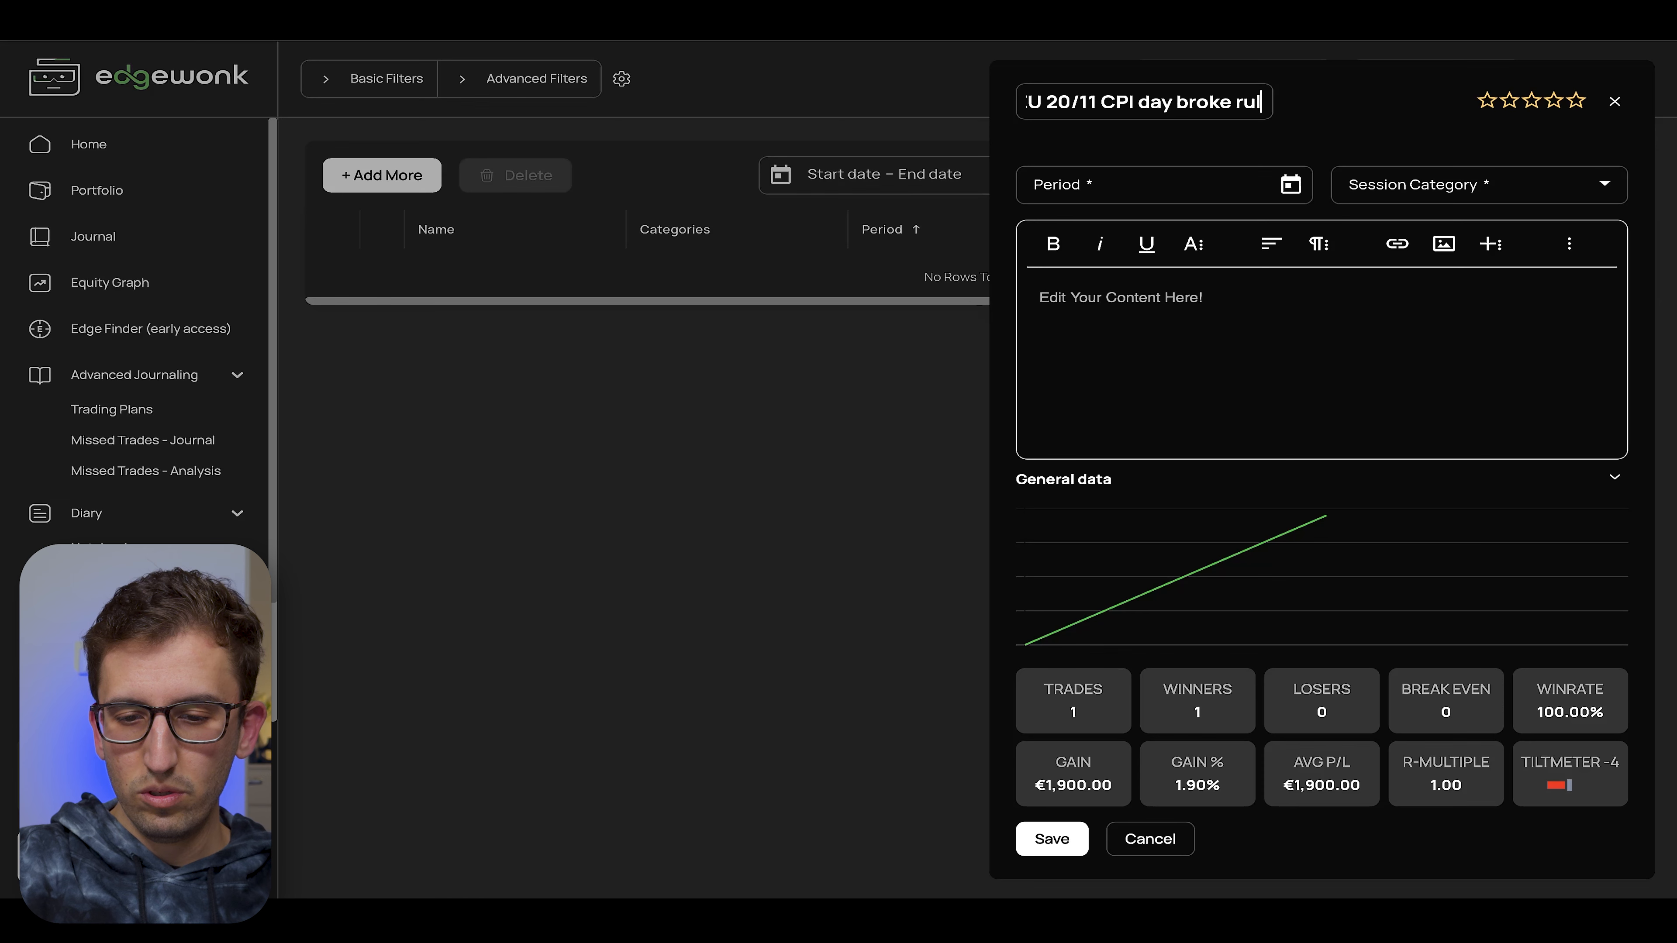
type("es")
Step: Write "I broke my rules because I was tired from the party last night" as the session's content
left_click(1180, 301)
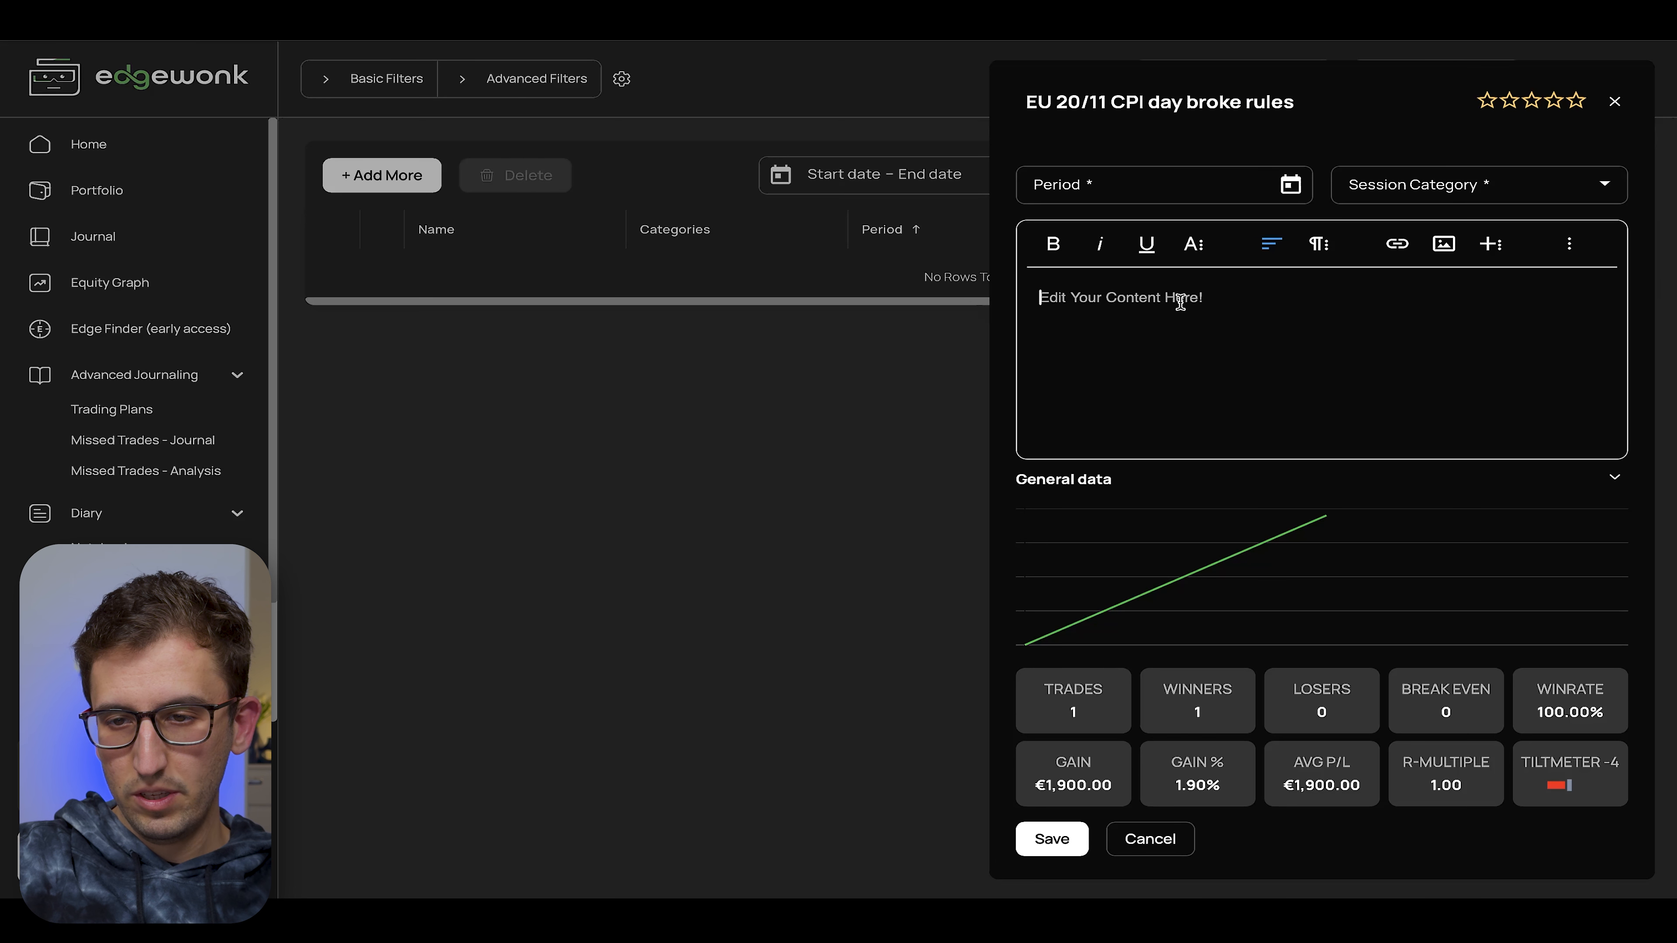
type("I broke my rules because i was tired from the ")
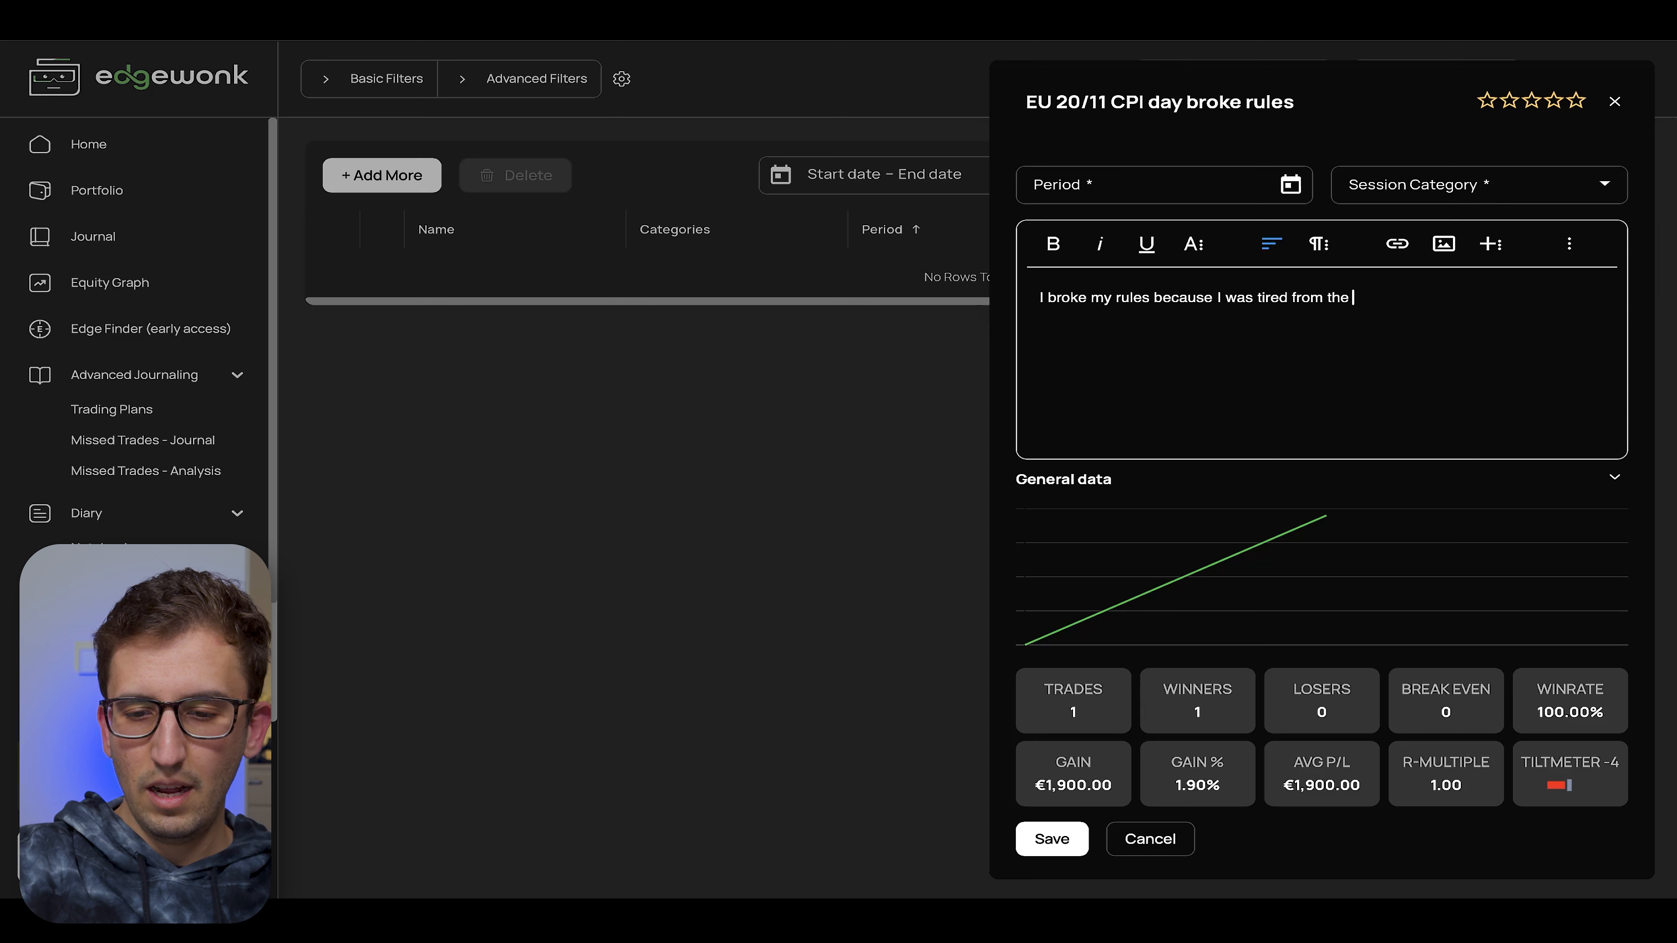
type("party last night")
Step: Assign the session categories Discipline and Trade Management and rate the session one star
left_click(1450, 205)
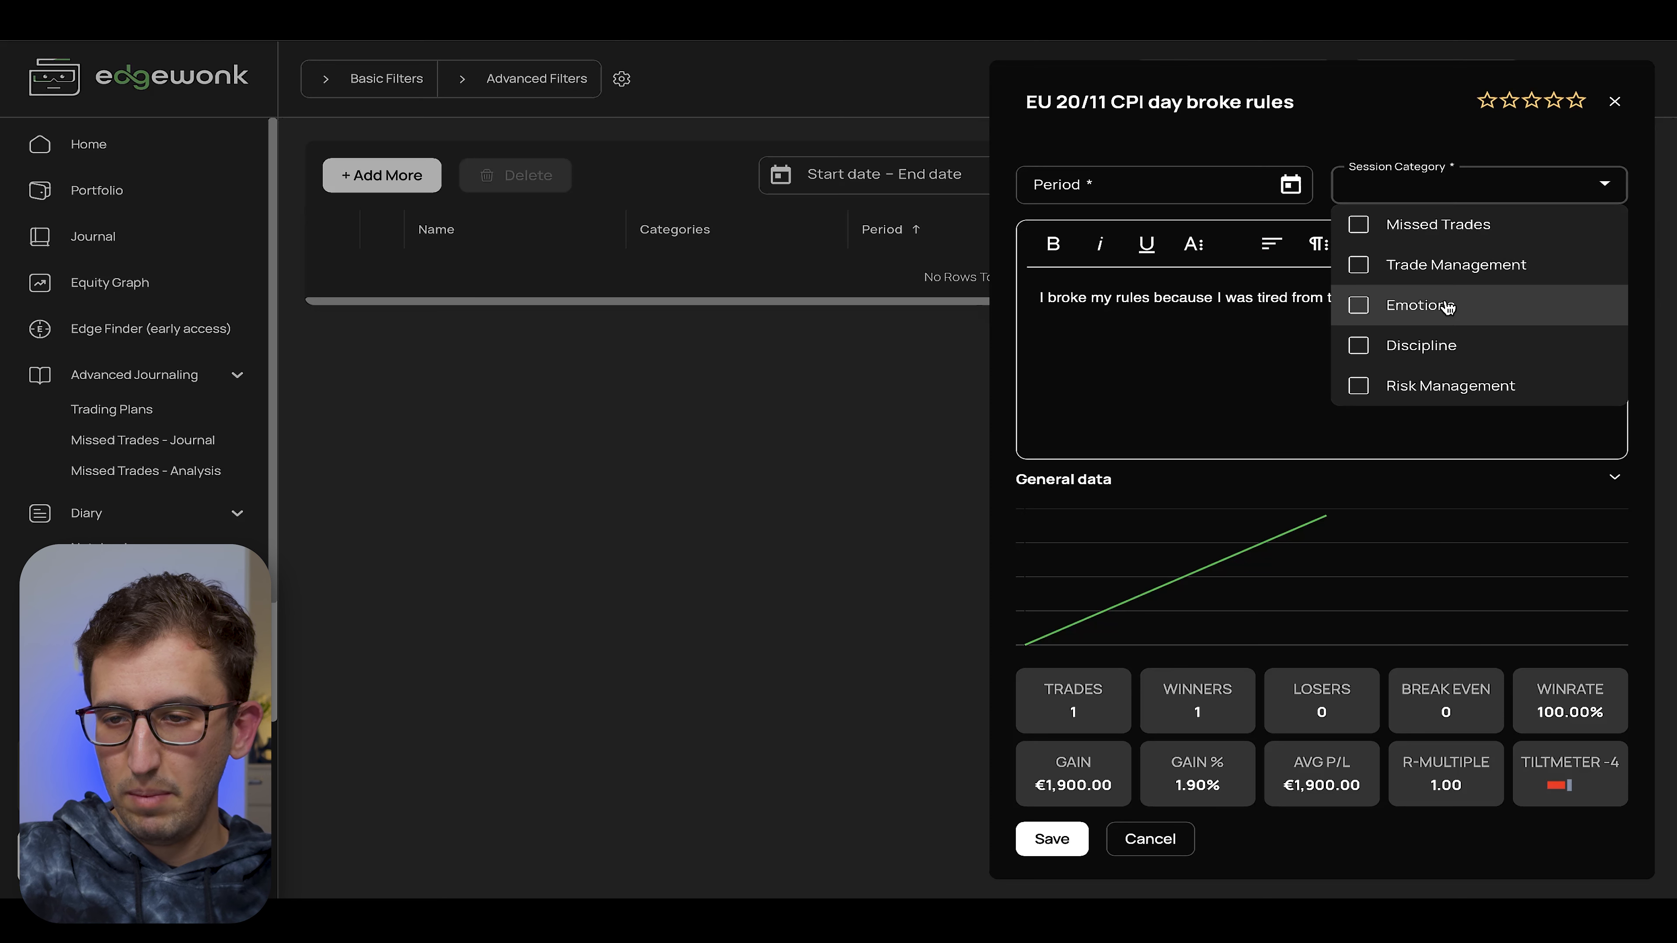
left_click(1436, 347)
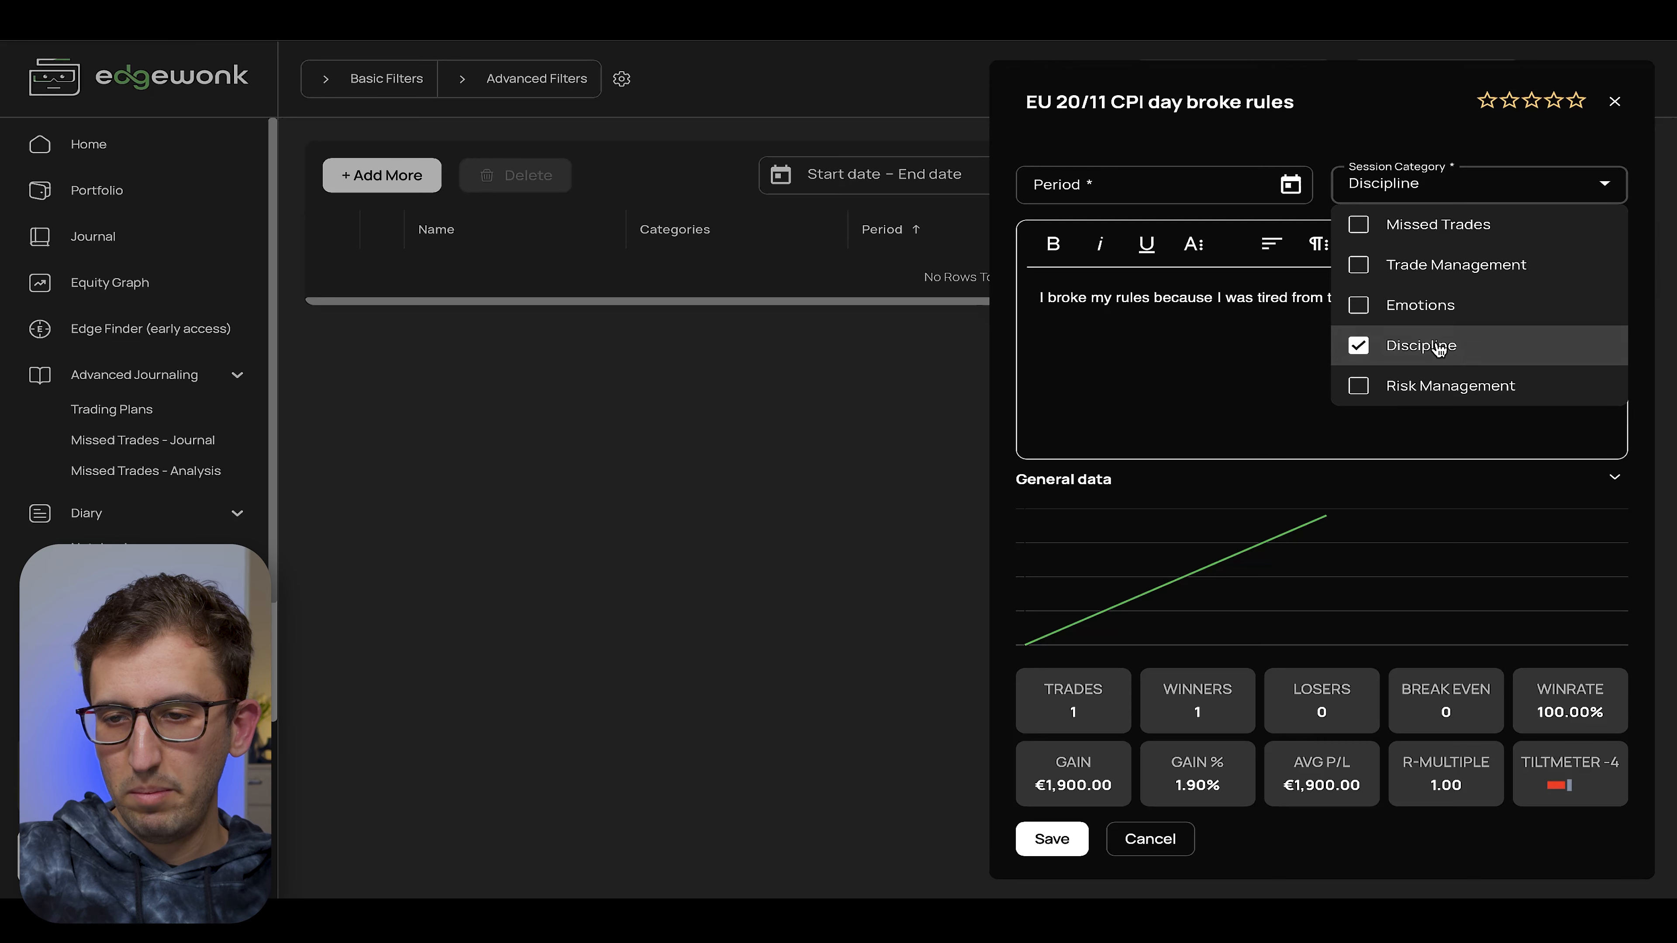
left_click(1424, 273)
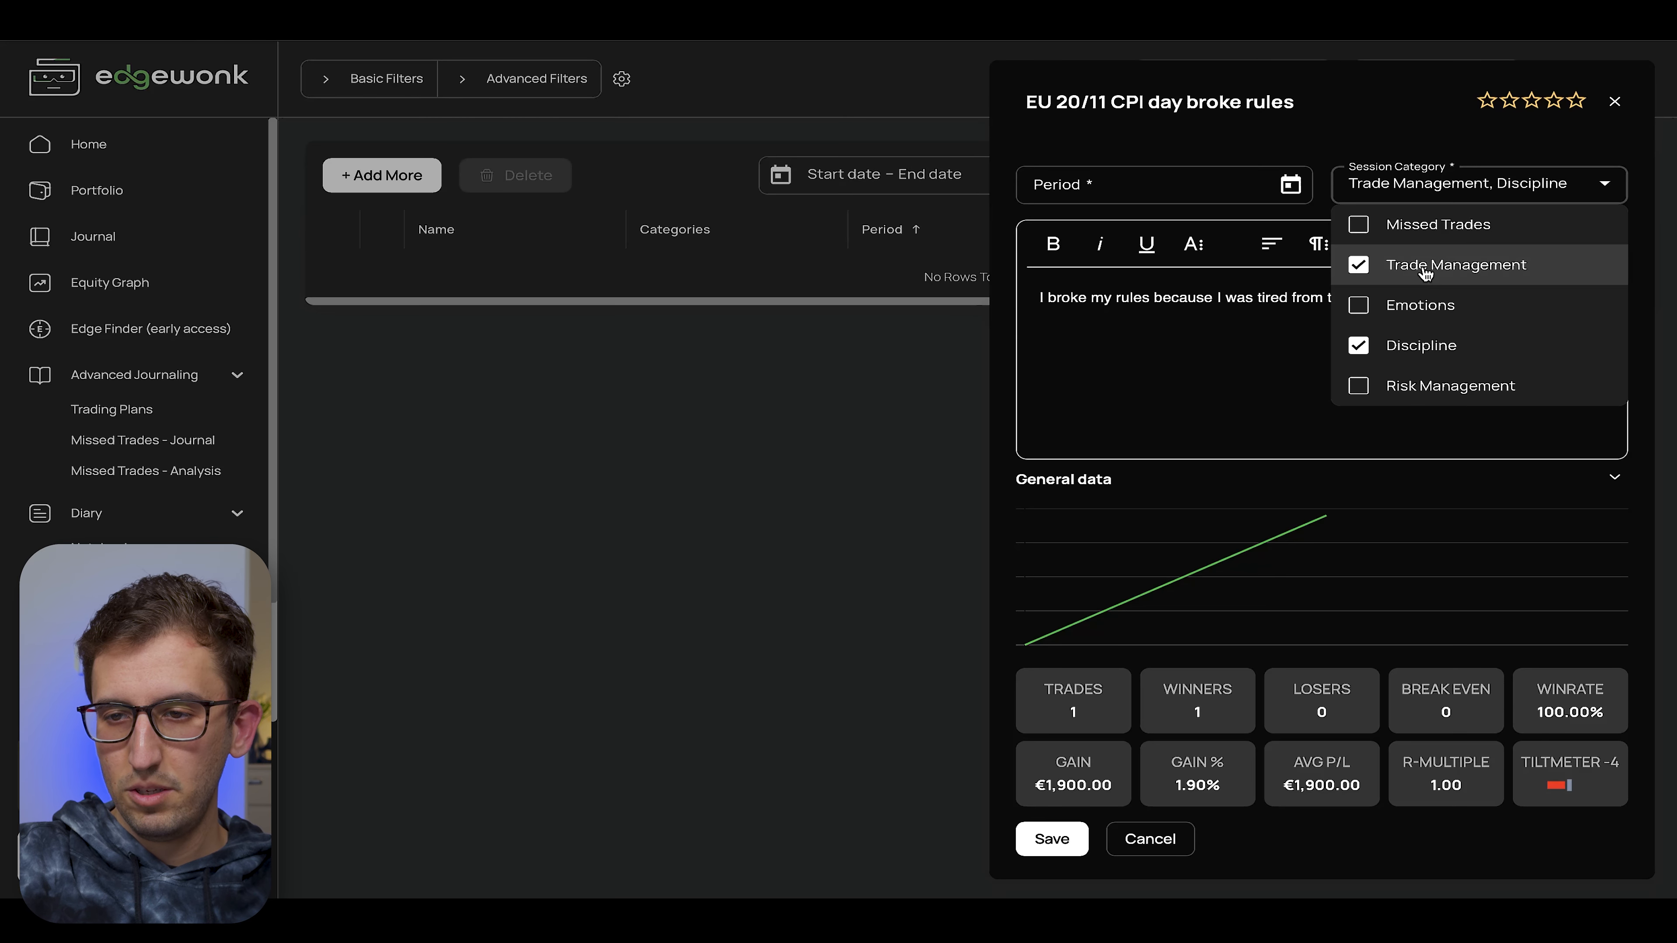
left_click(1490, 108)
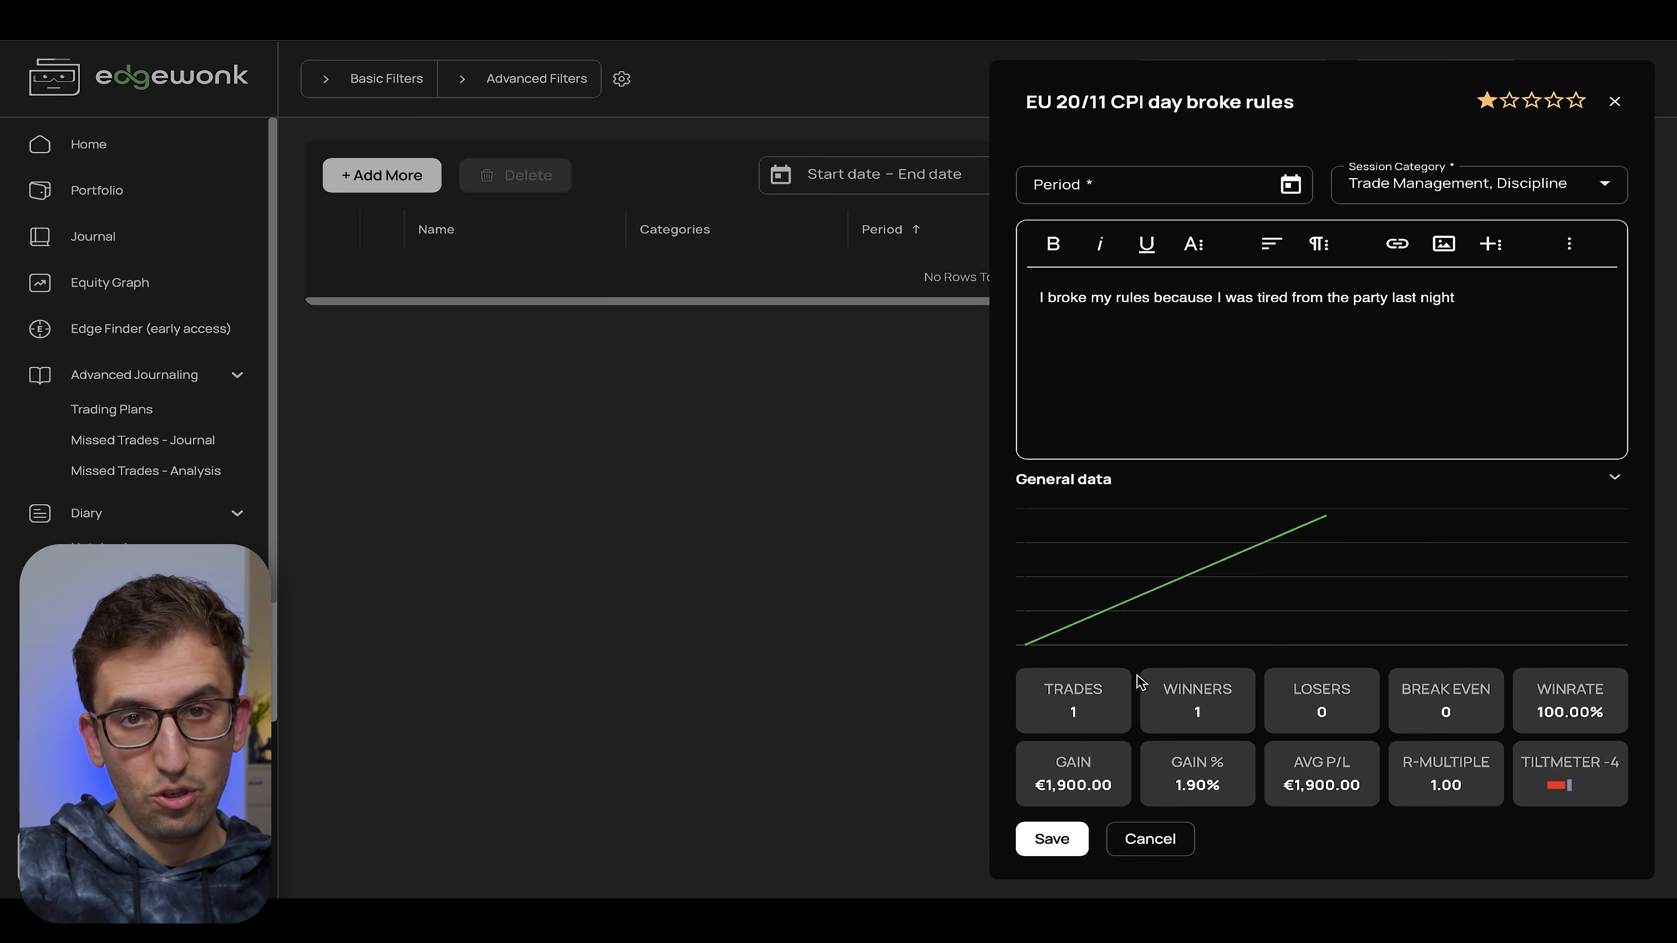
Step: Set the session's period from 2025-11-24 to 2025-11-29
left_click(1052, 839)
left_click(1223, 183)
left_click(1289, 184)
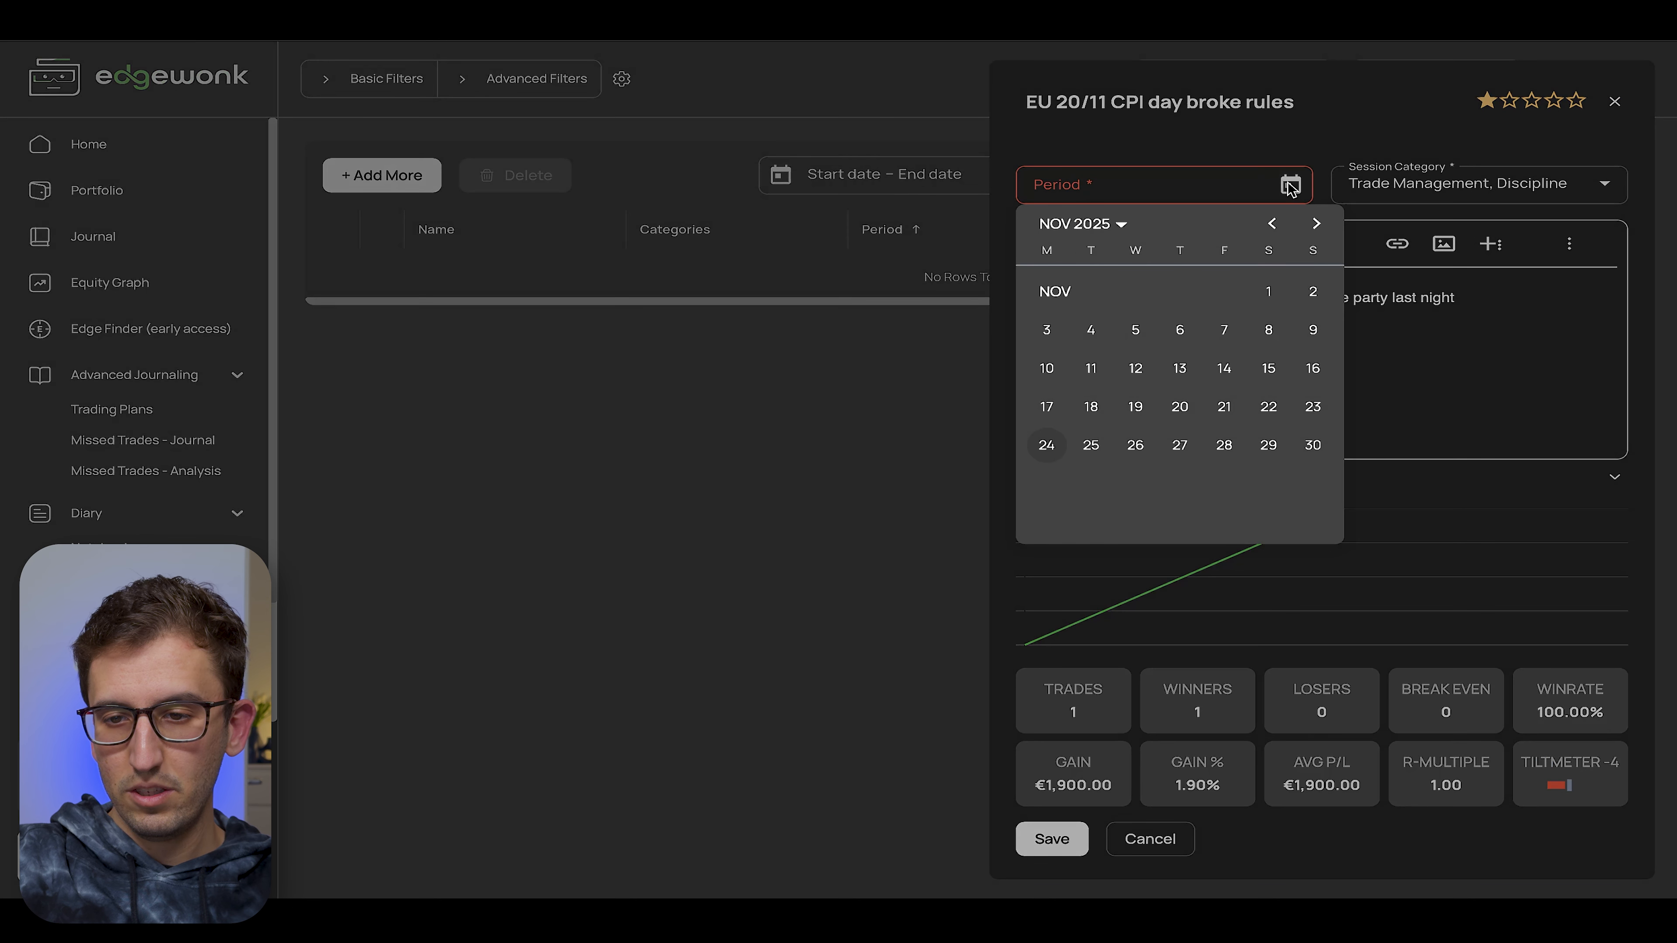
left_click(1047, 446)
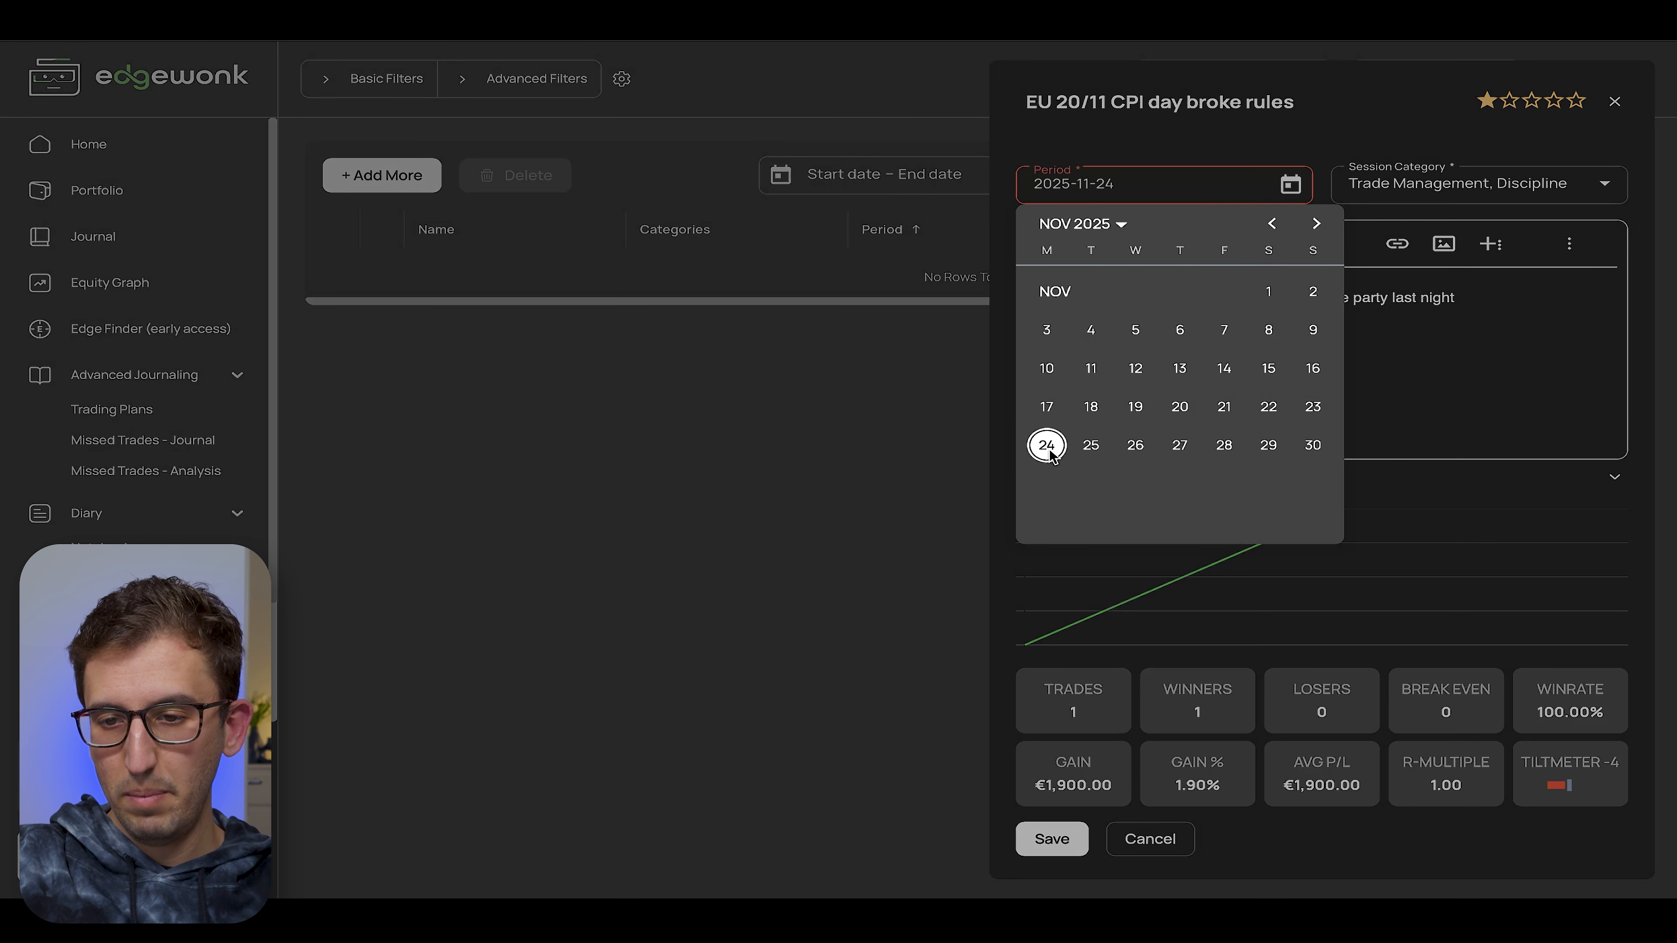
left_click(1268, 446)
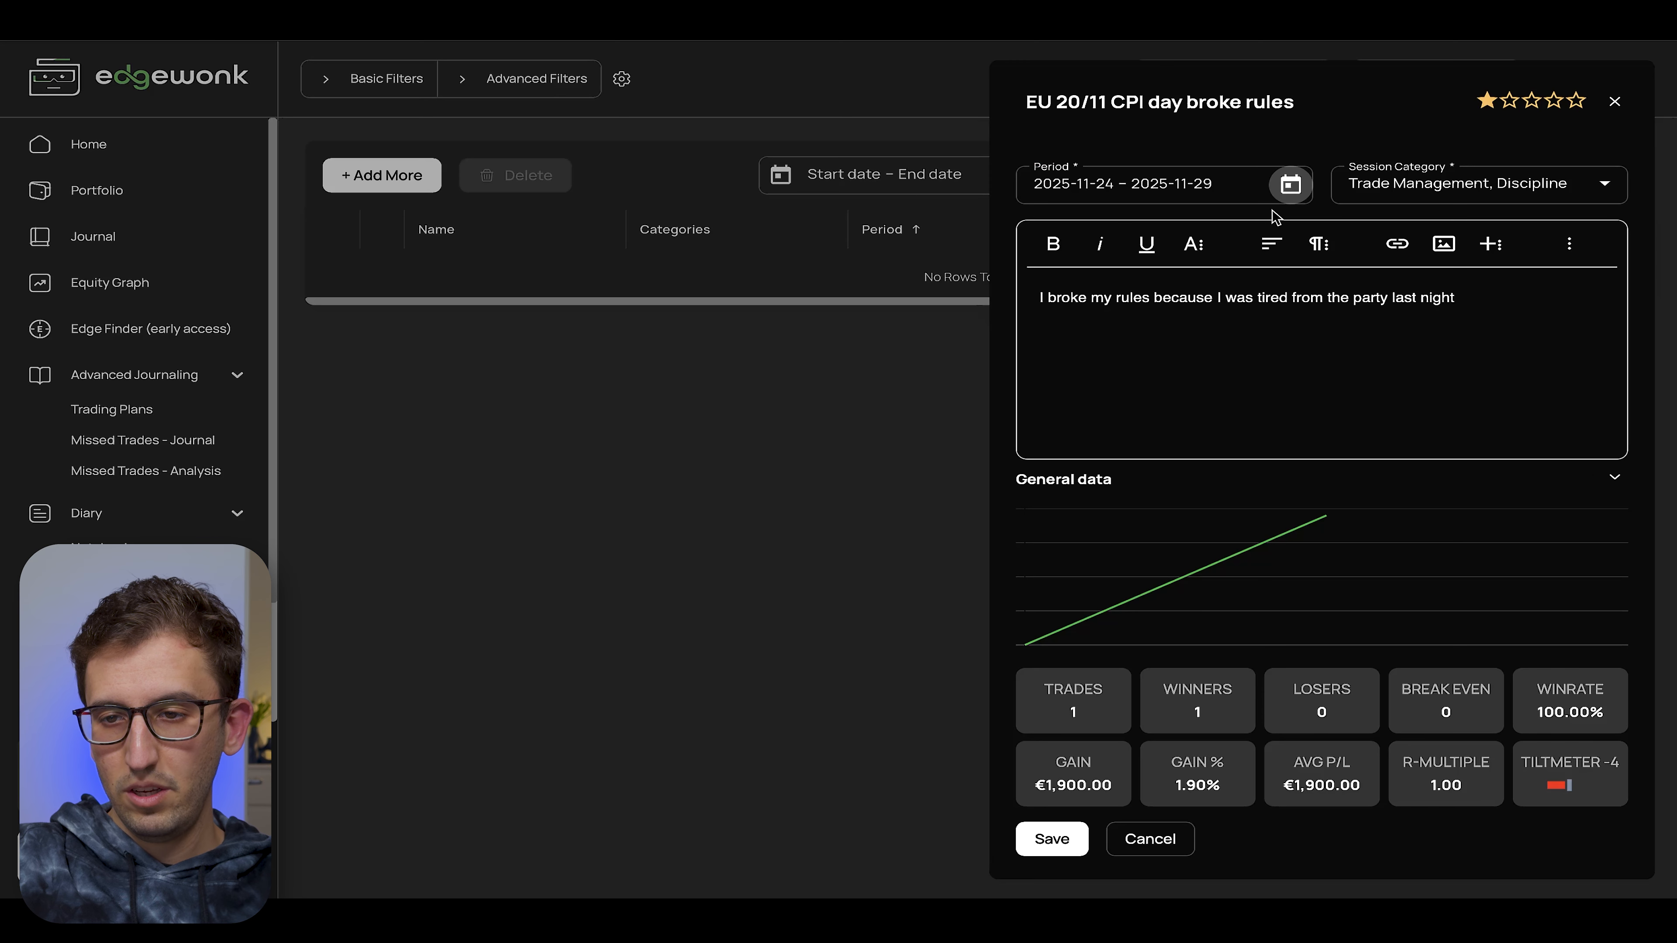
Step: Set the session's period to start and end on 2025-11-24, and save the session, checking the saved entry
left_click(1290, 184)
left_click(1046, 446)
left_click(1047, 450)
left_click(1070, 837)
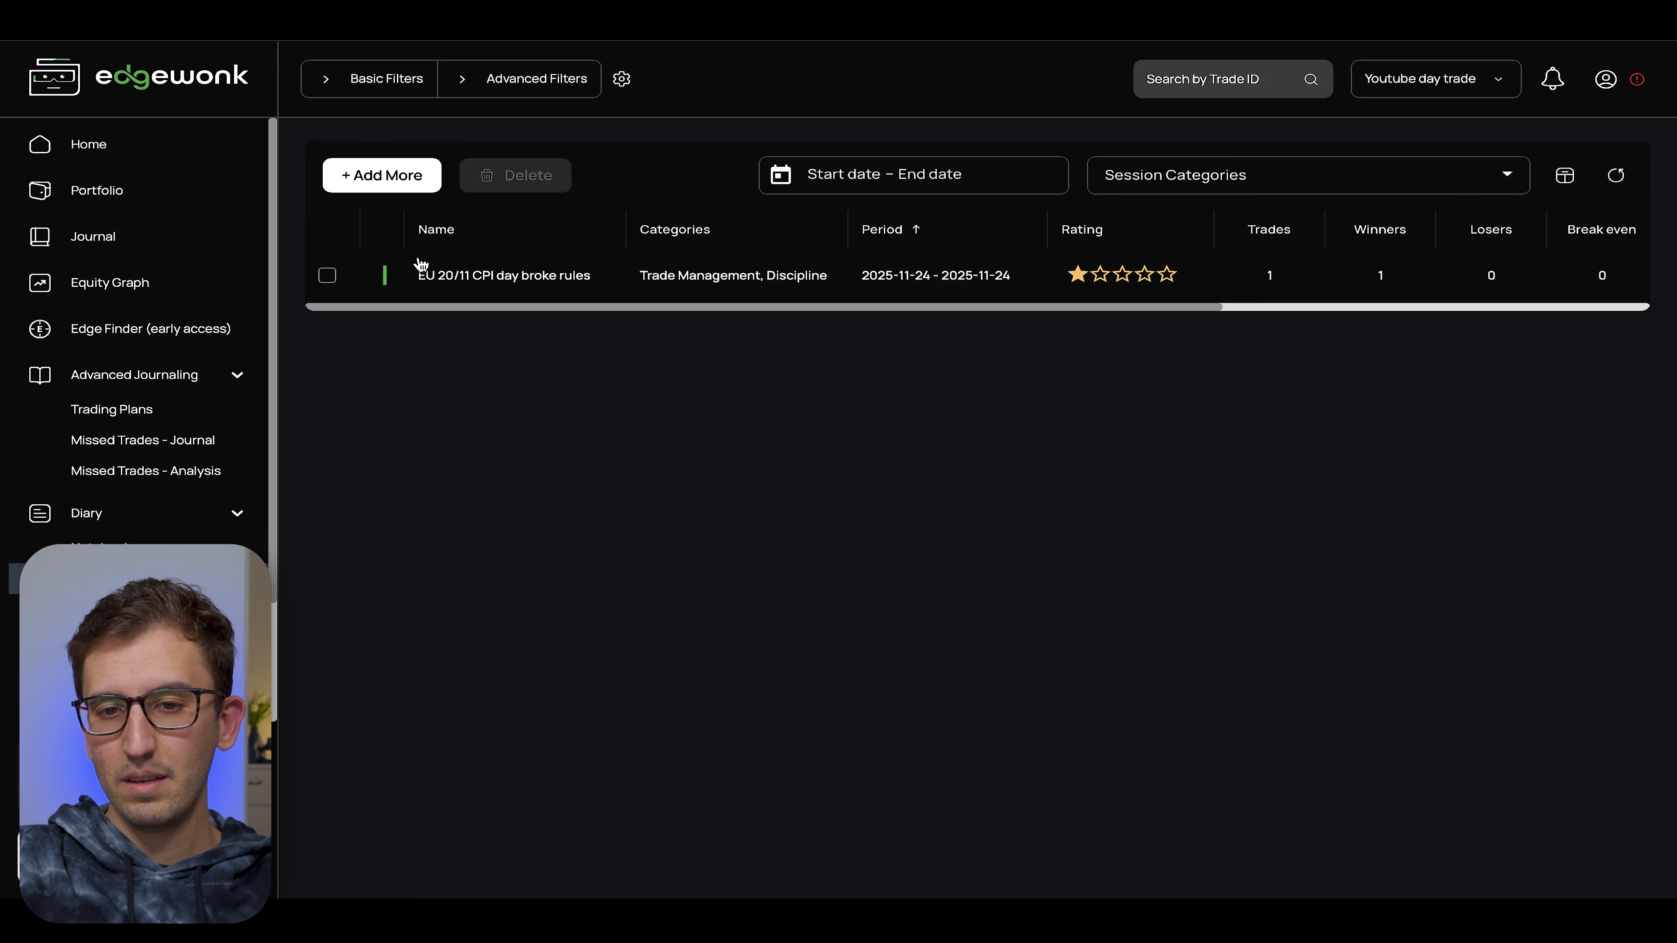
left_click(491, 277)
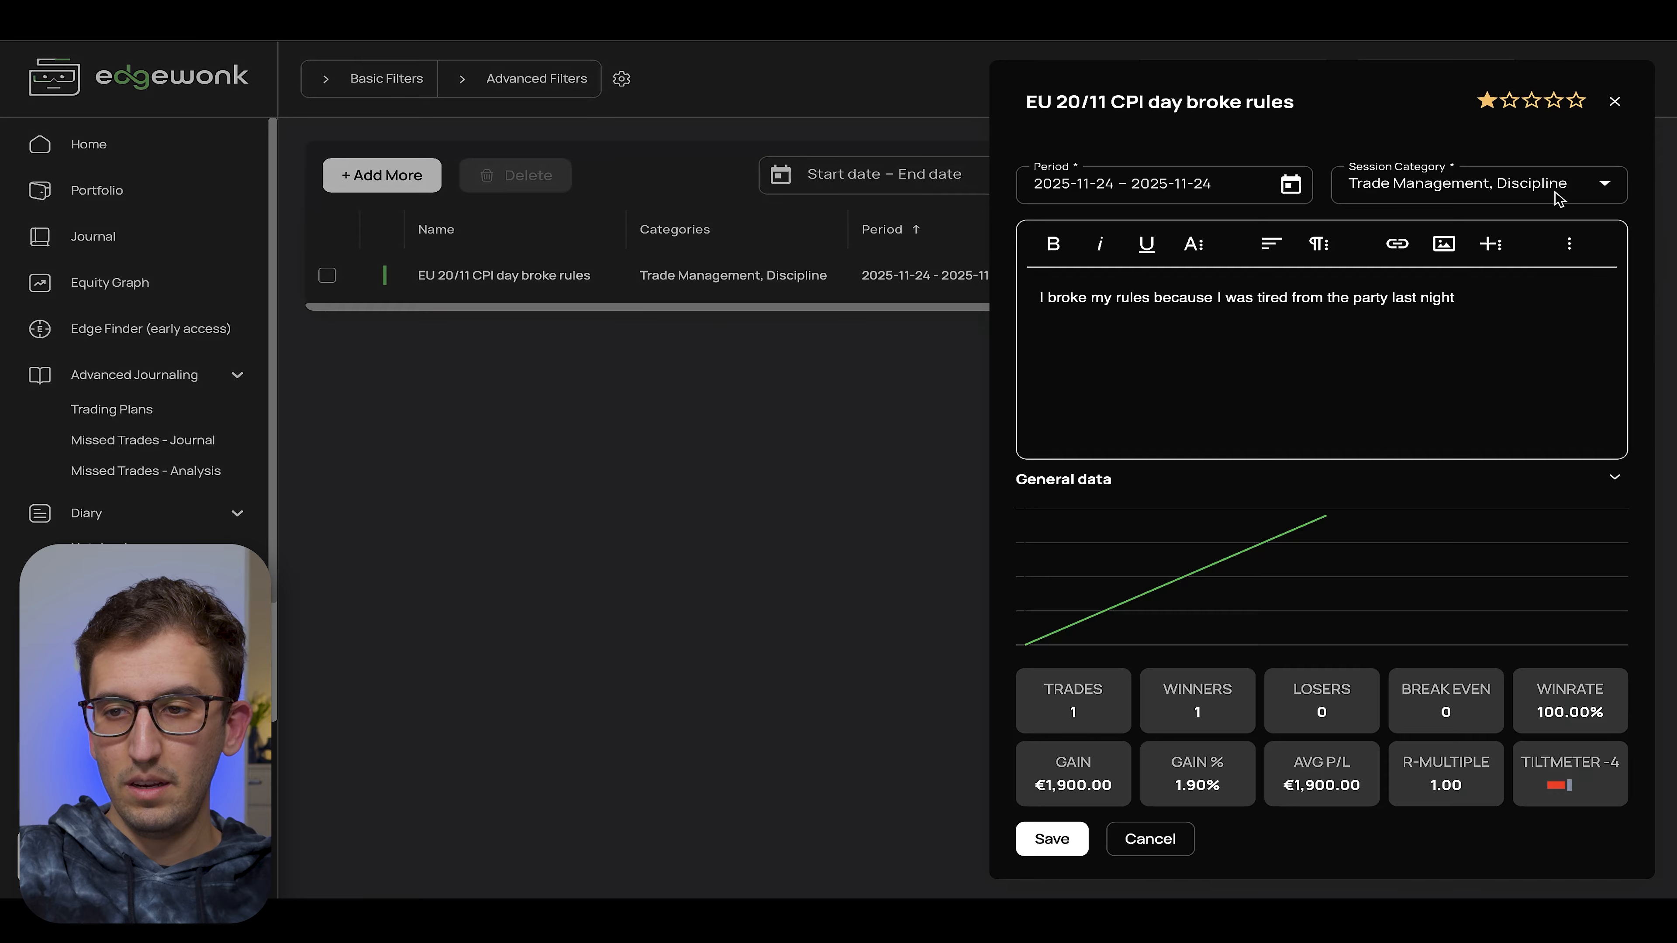
left_click(1615, 101)
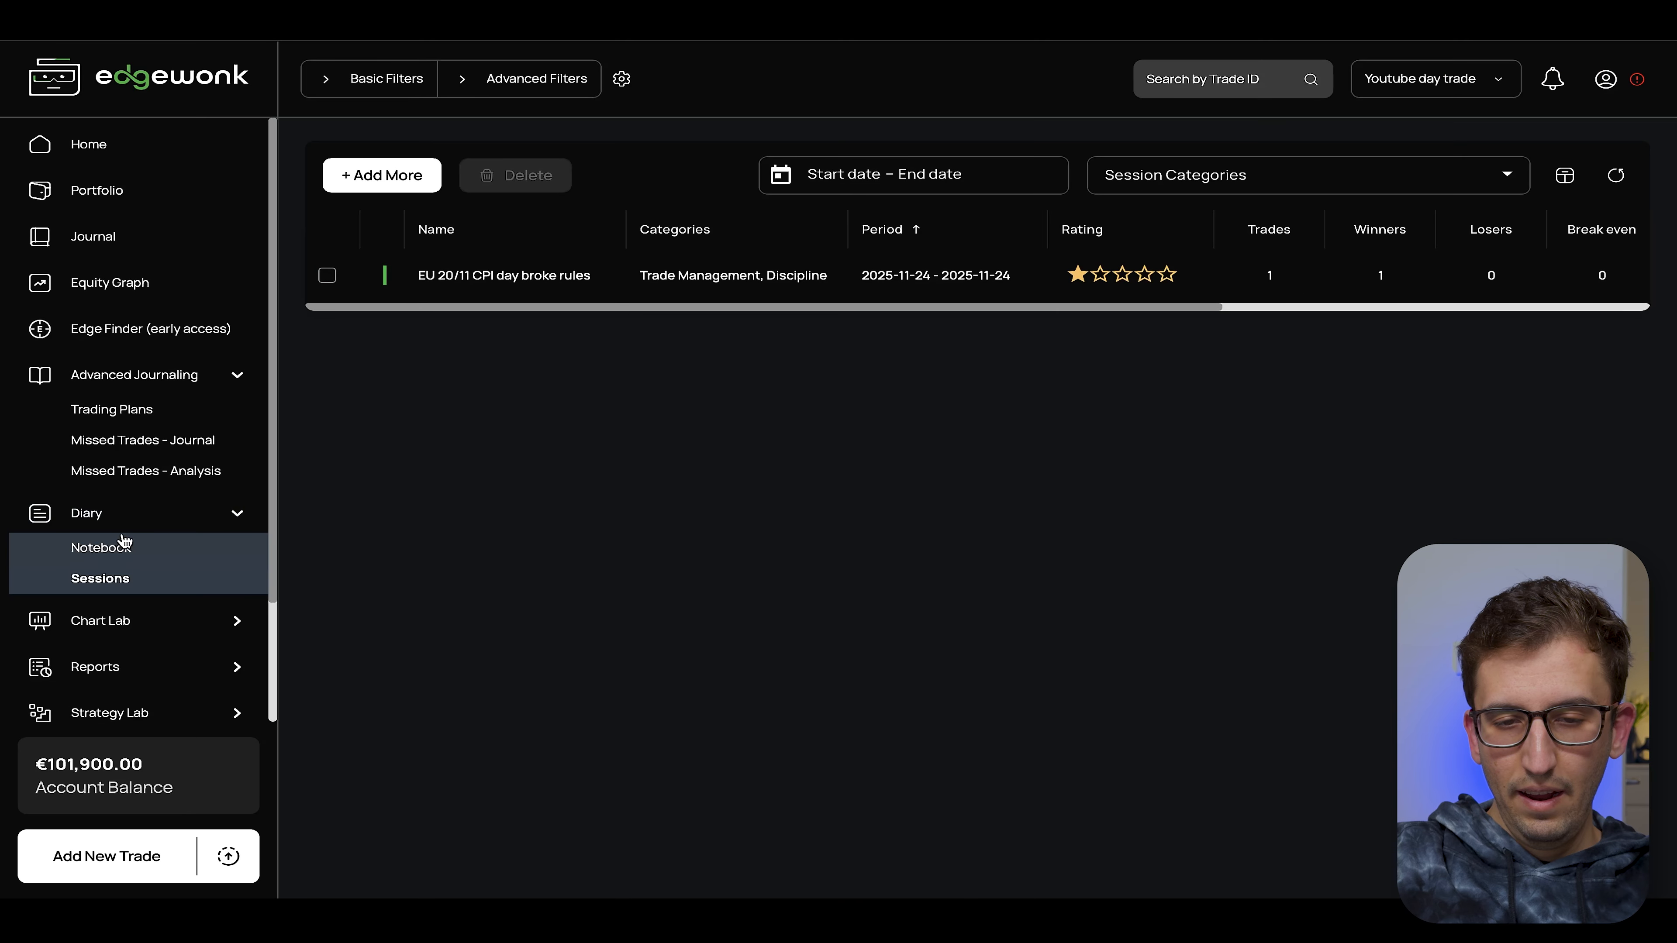
Step: View the Drawdown and Exit Analysis charts in Chart Lab
left_click(234, 633)
scroll(162, 486, "down", 3)
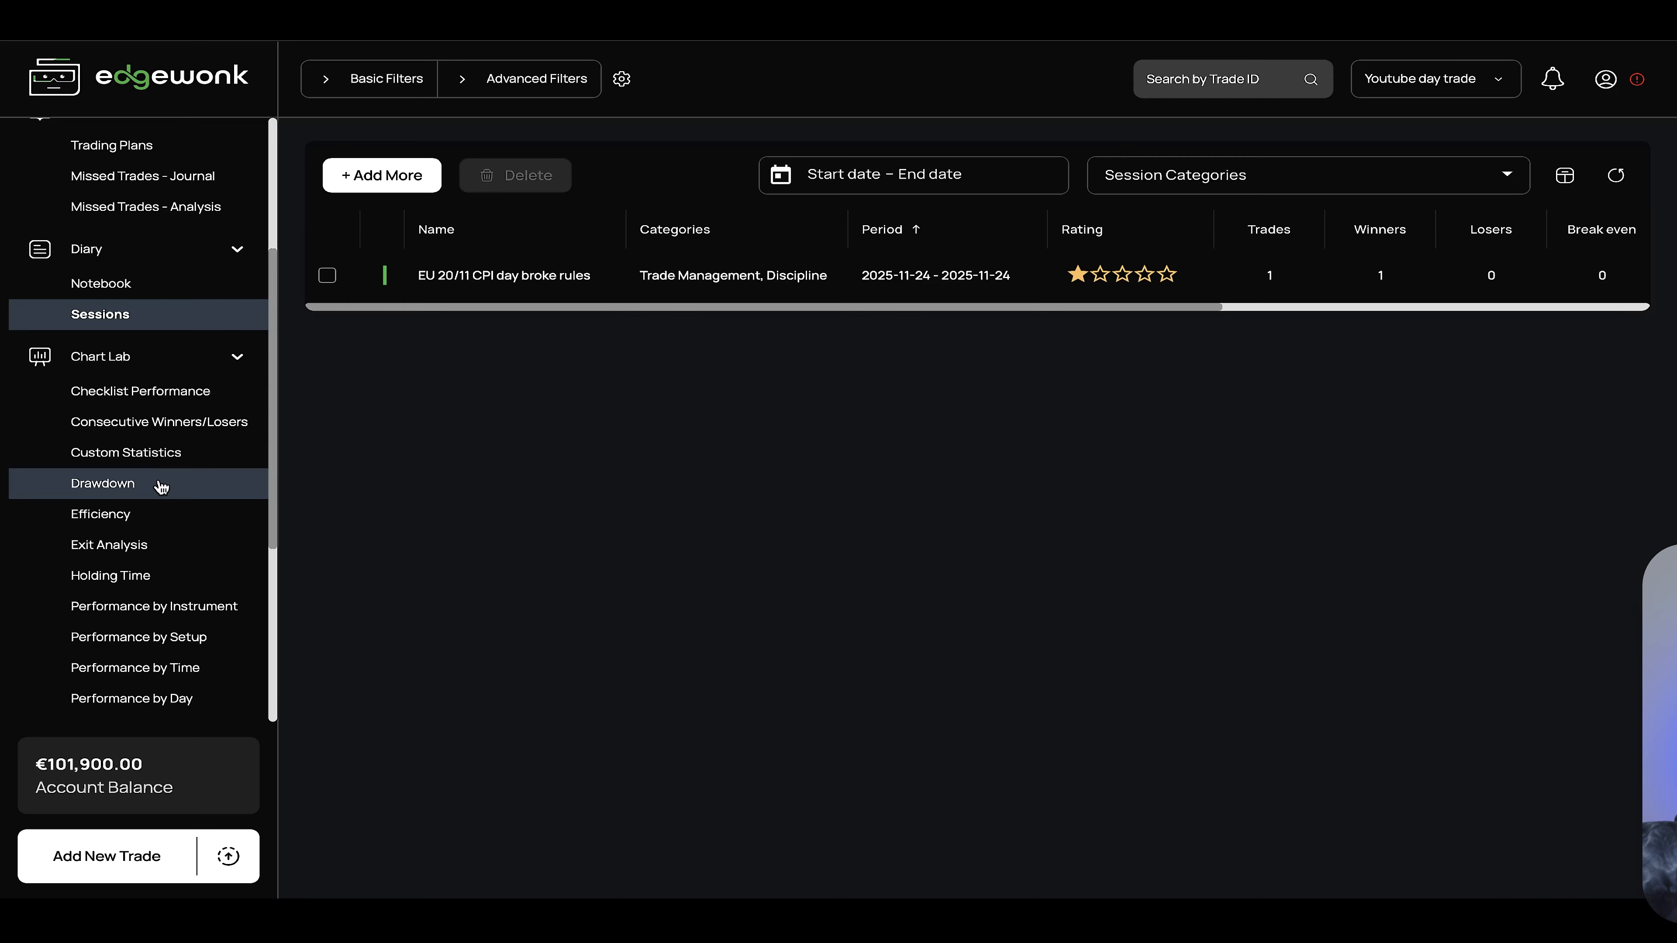
left_click(161, 486)
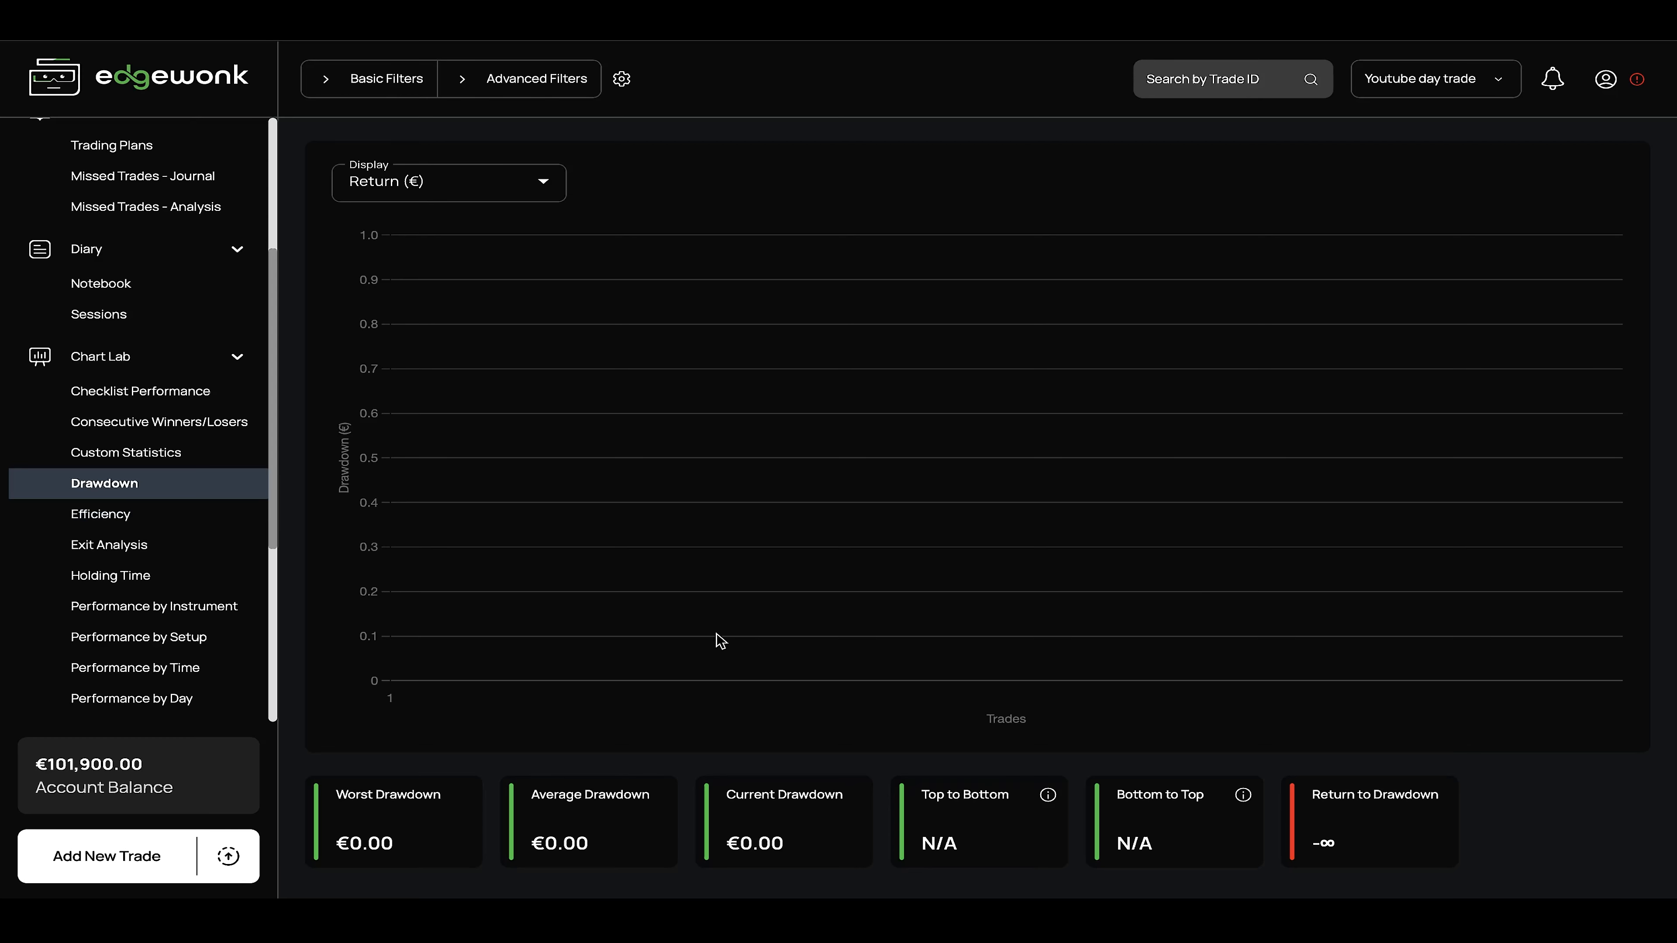
left_click(211, 554)
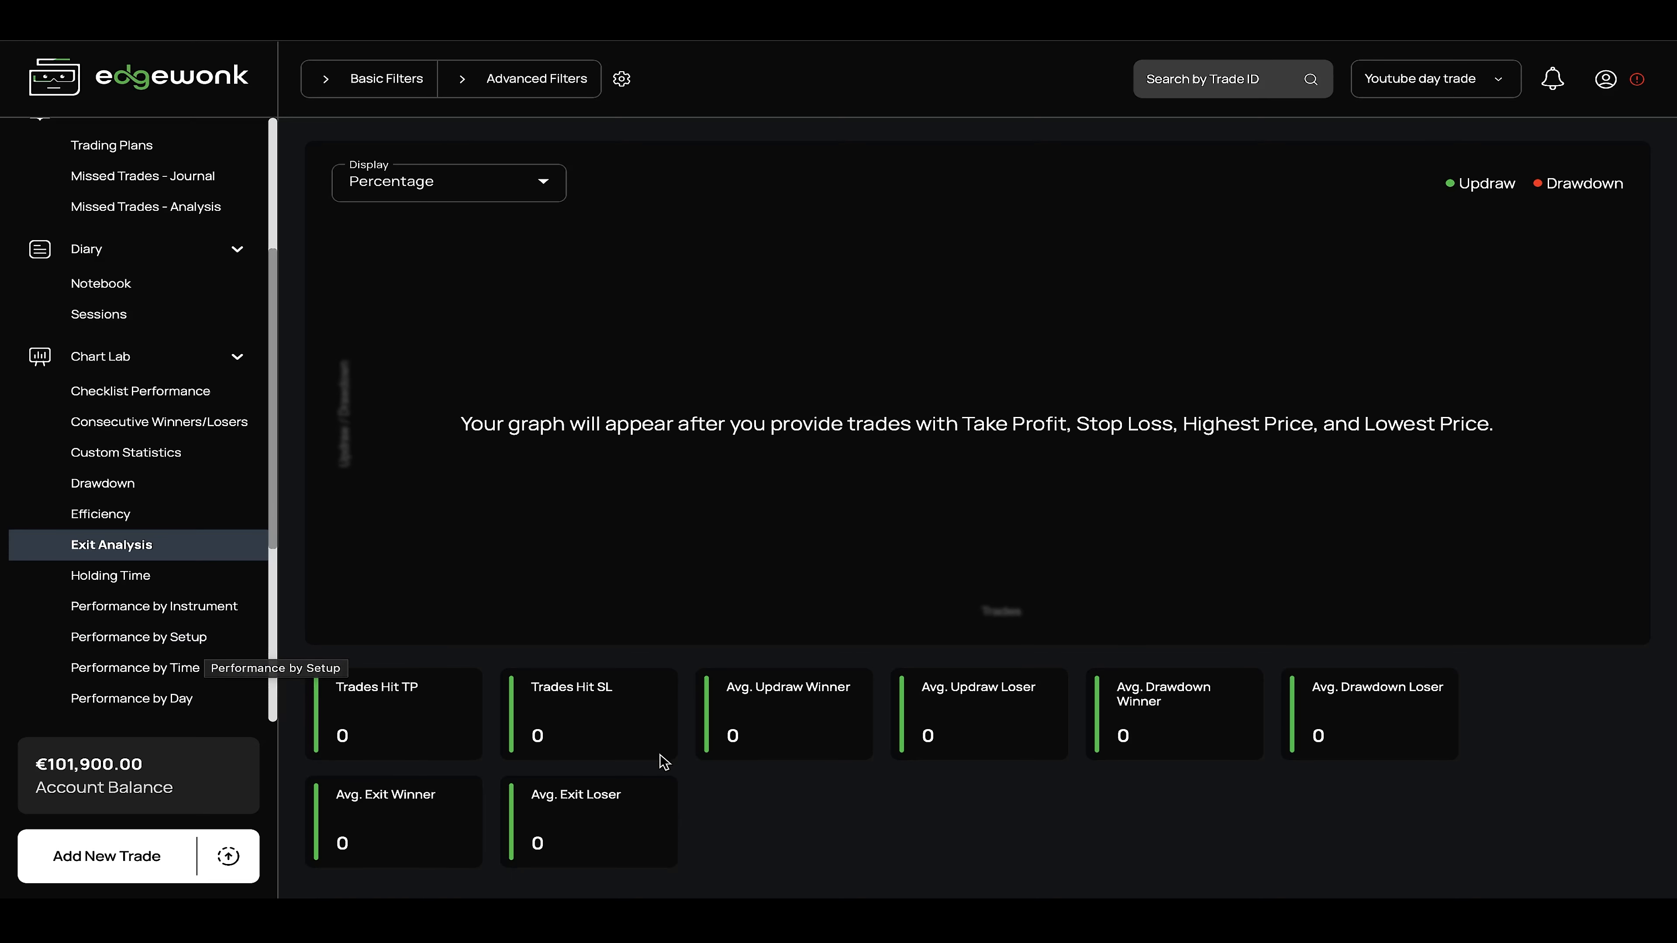
Step: Examine the Performance Ratio chart with the ratio switched to Sharpe Ratio and to Calmar
scroll(174, 551, "down", 3)
left_click(167, 543)
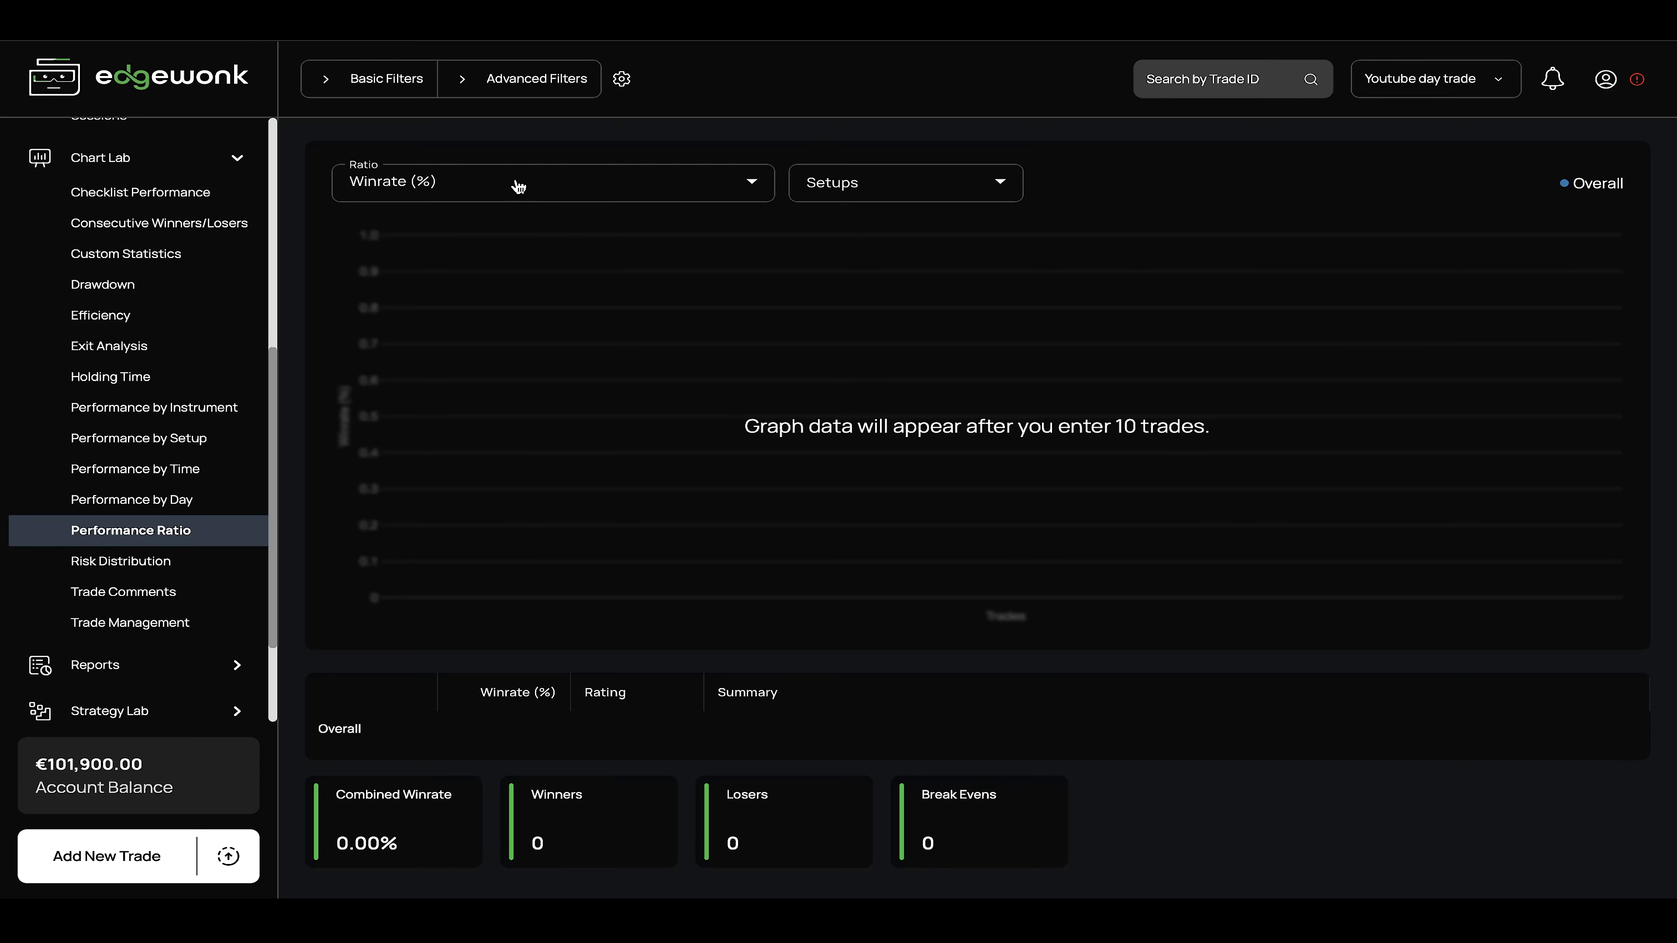
left_click(519, 186)
left_click(428, 263)
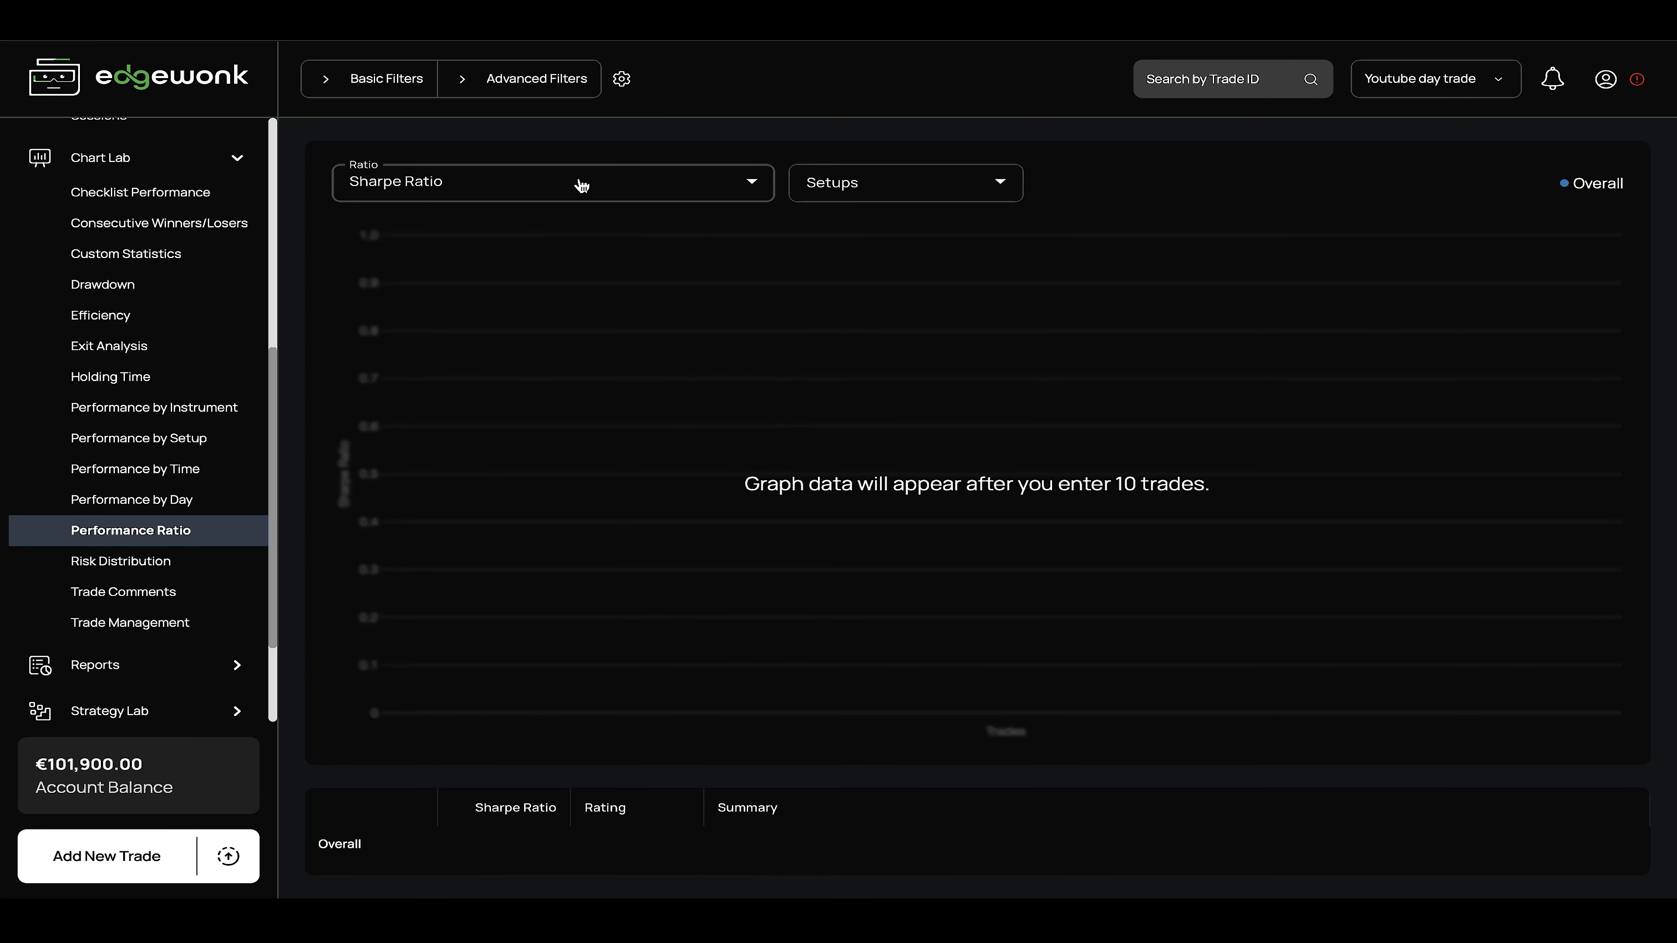
left_click(580, 186)
scroll(456, 416, "down", 1)
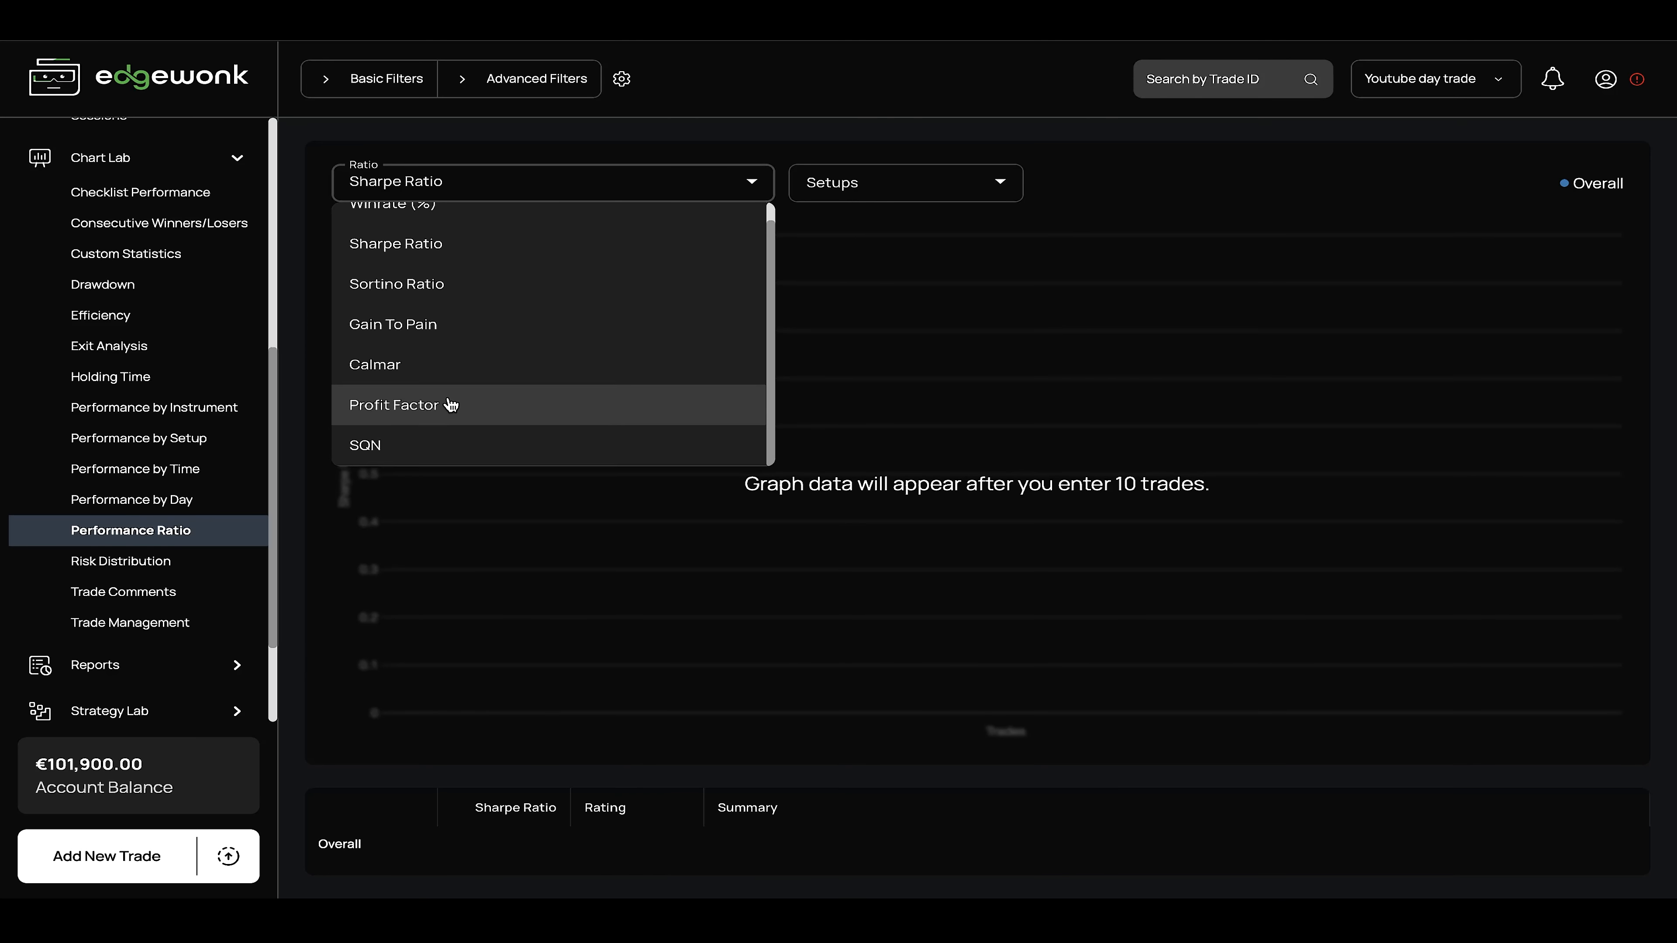
left_click(435, 375)
left_click(629, 177)
scroll(462, 340, "down", 1)
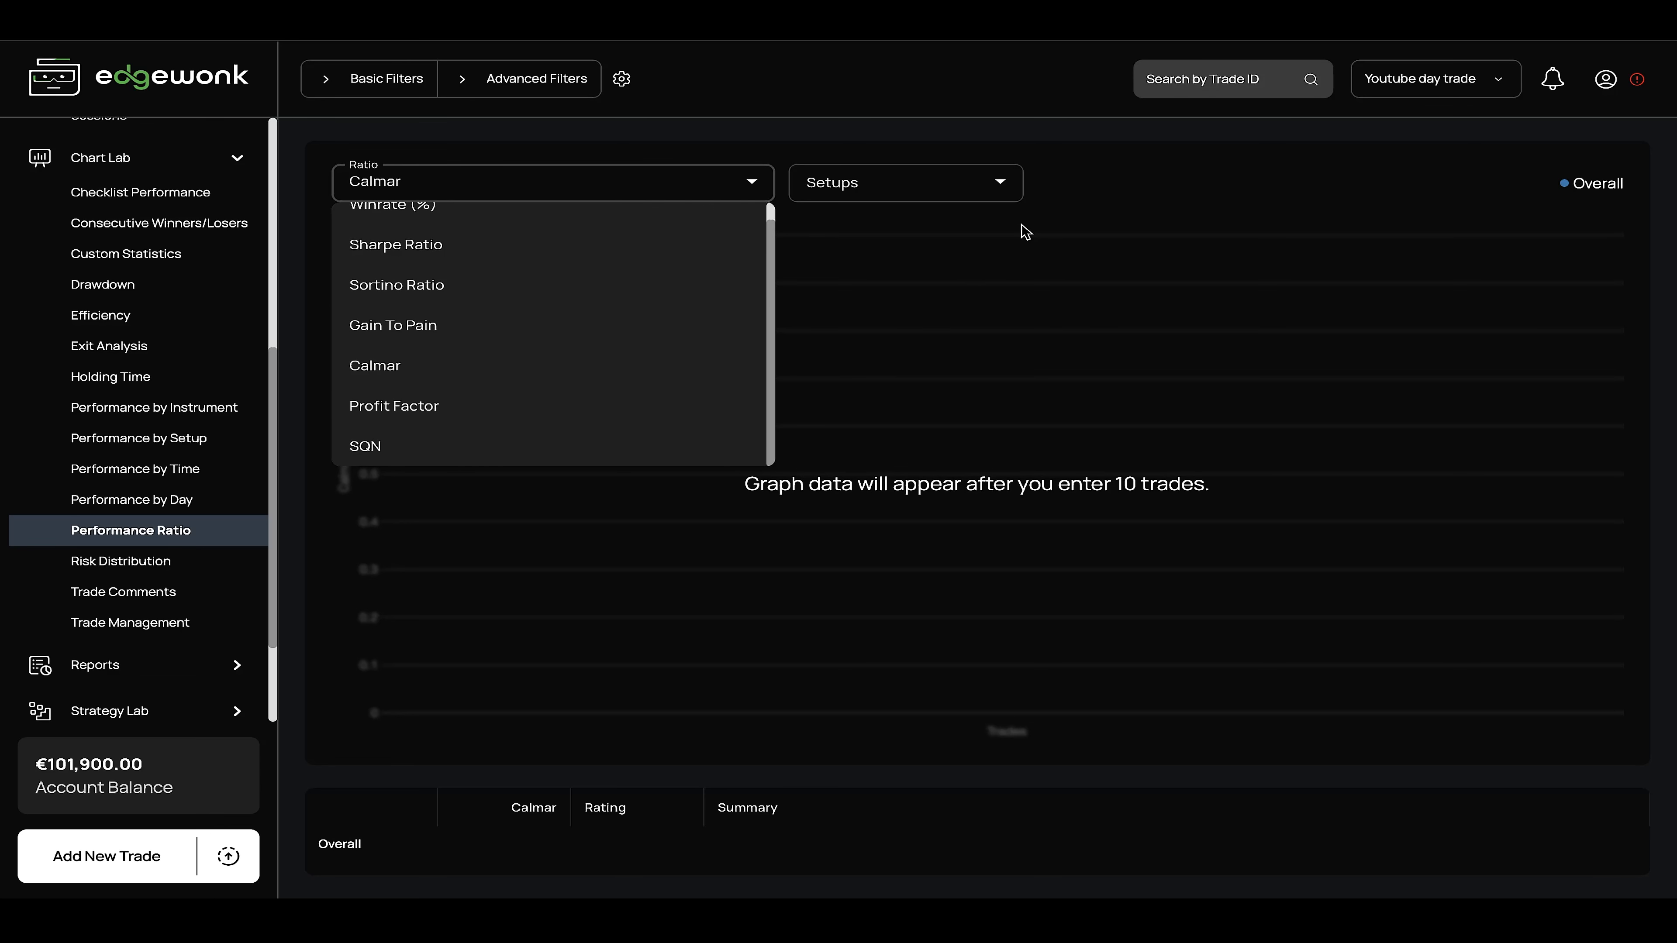
left_click(1024, 231)
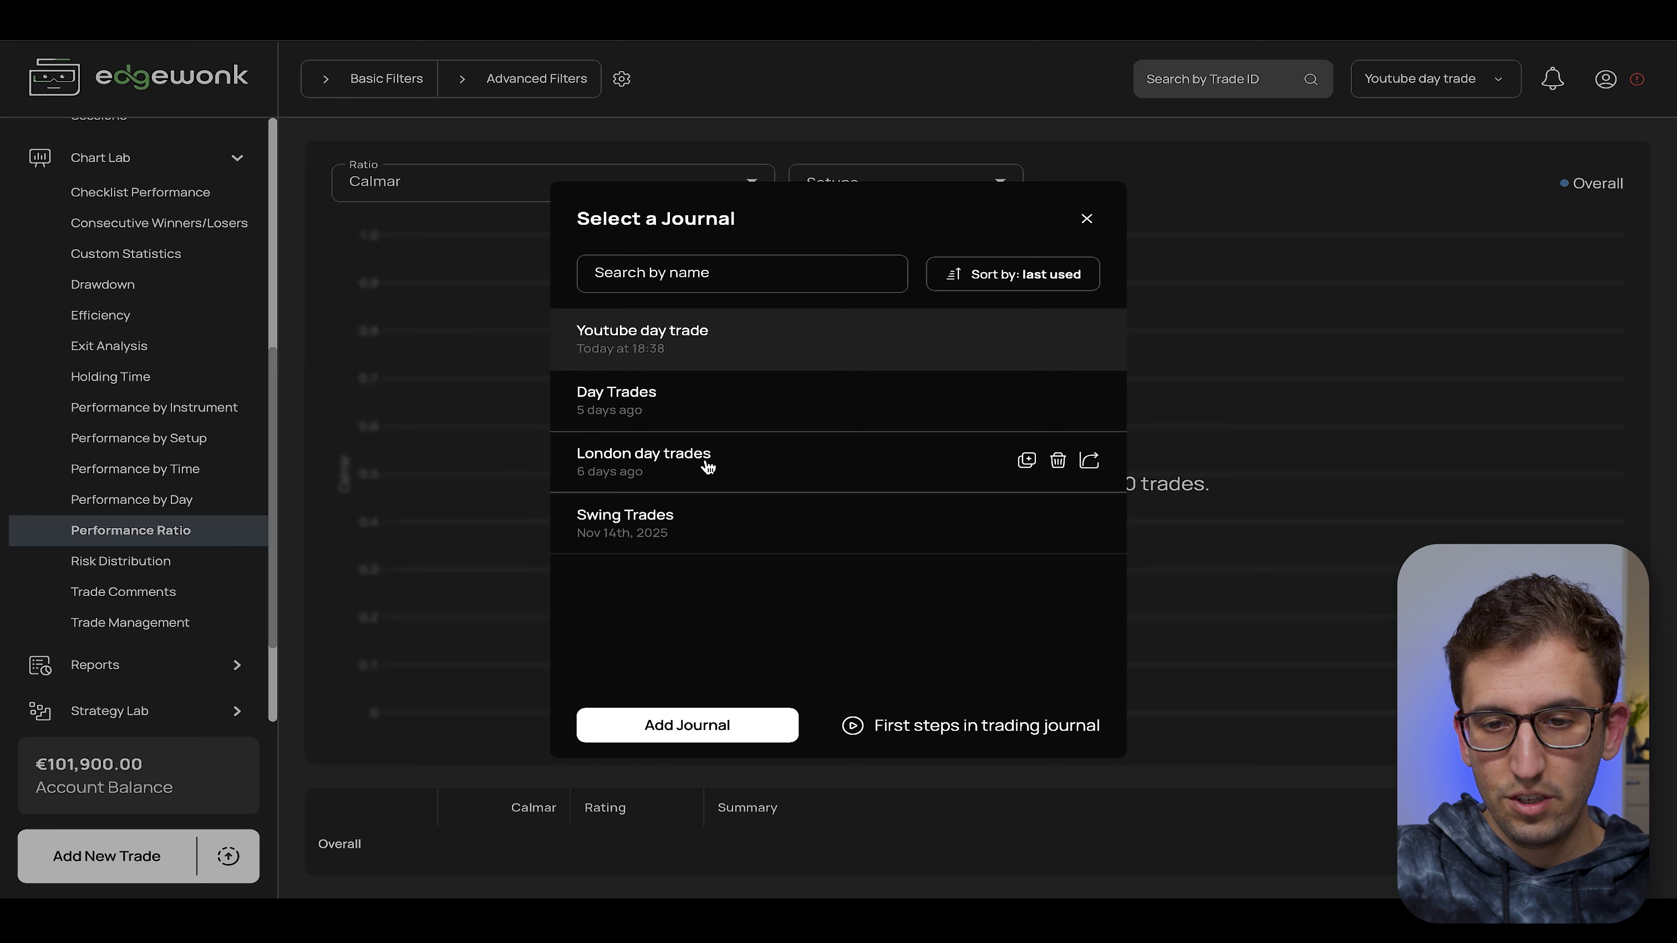
left_click(442, 400)
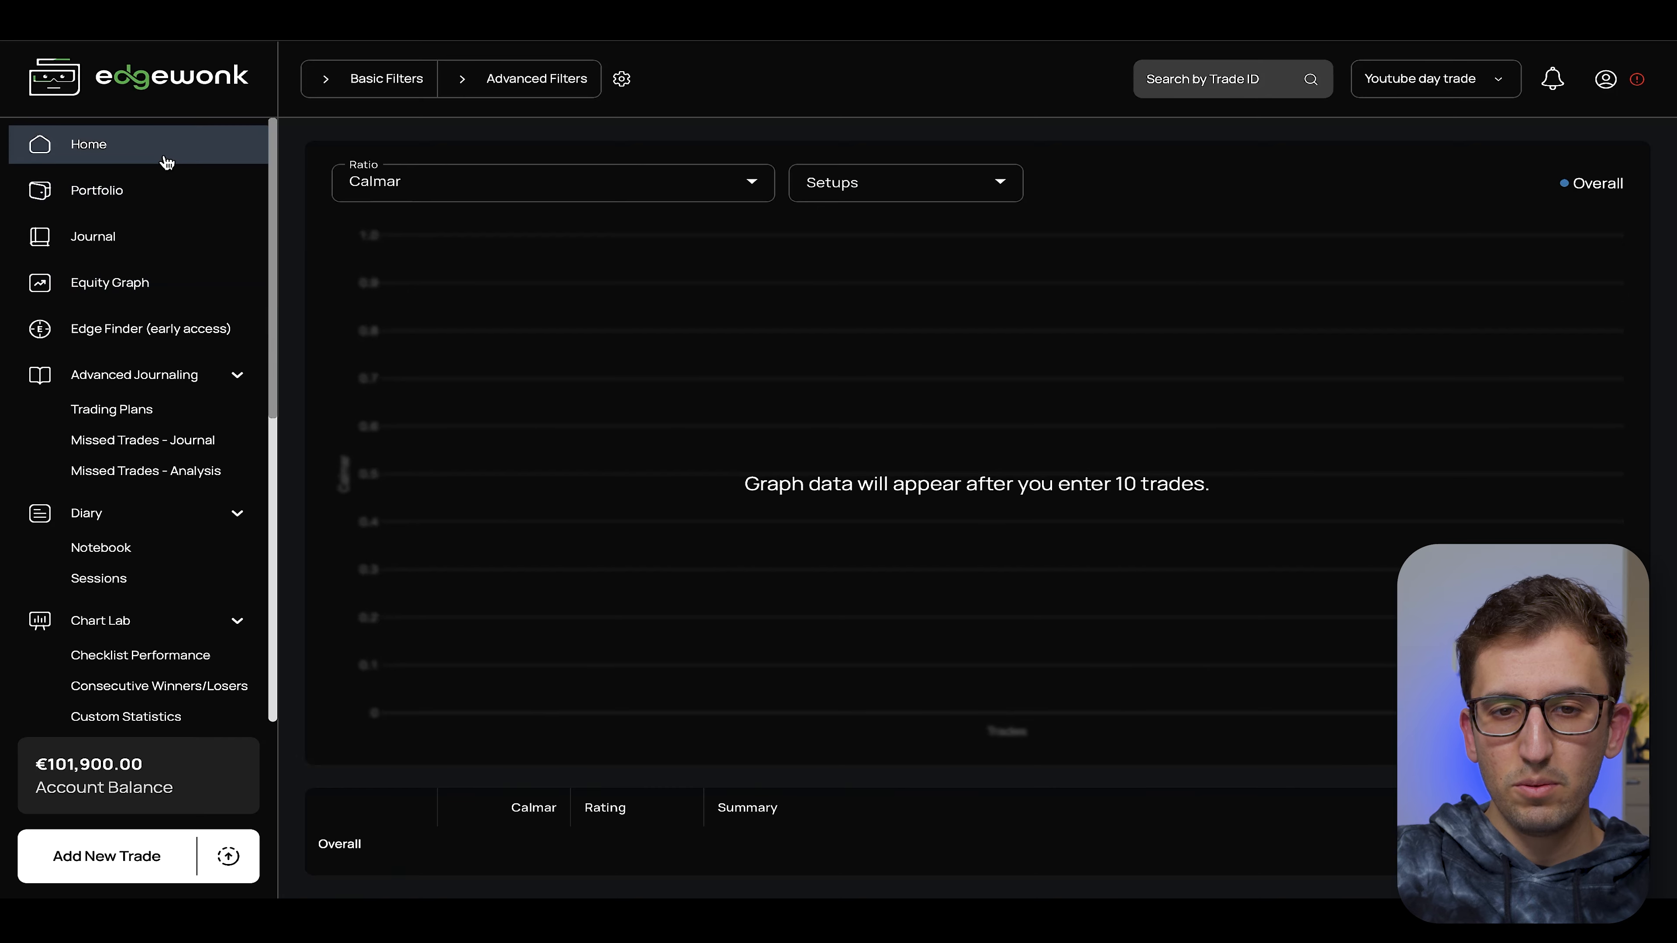
Step: Filter the home dashboard's trades by the EURUSD instrument
left_click(167, 161)
left_click(378, 80)
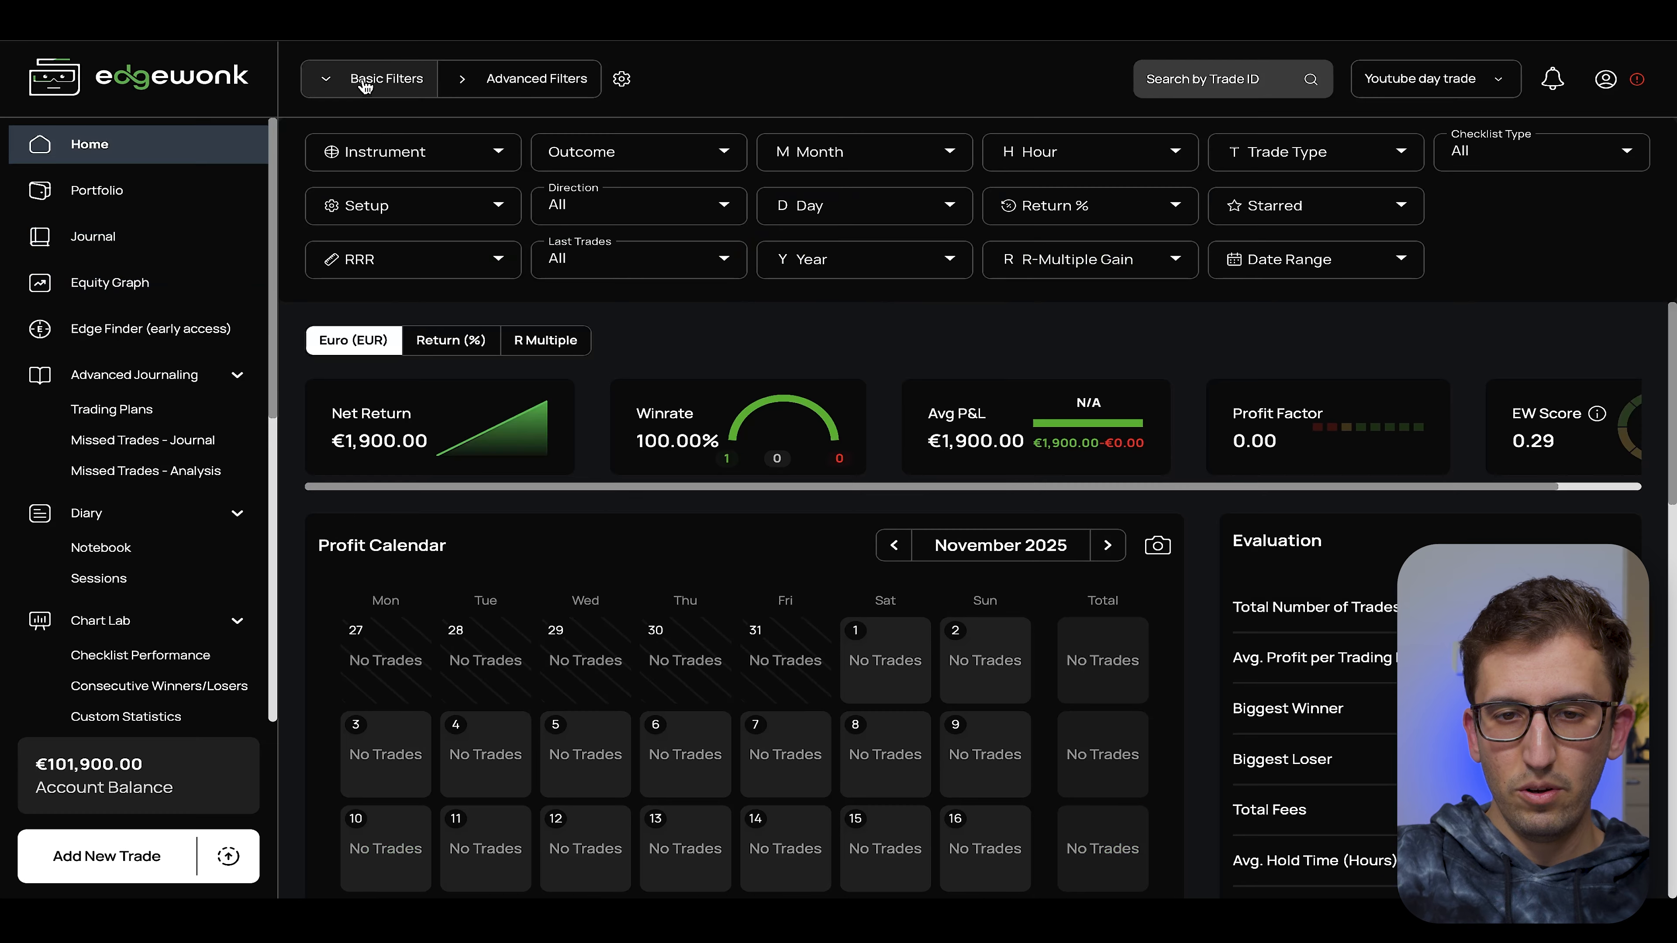
left_click(422, 153)
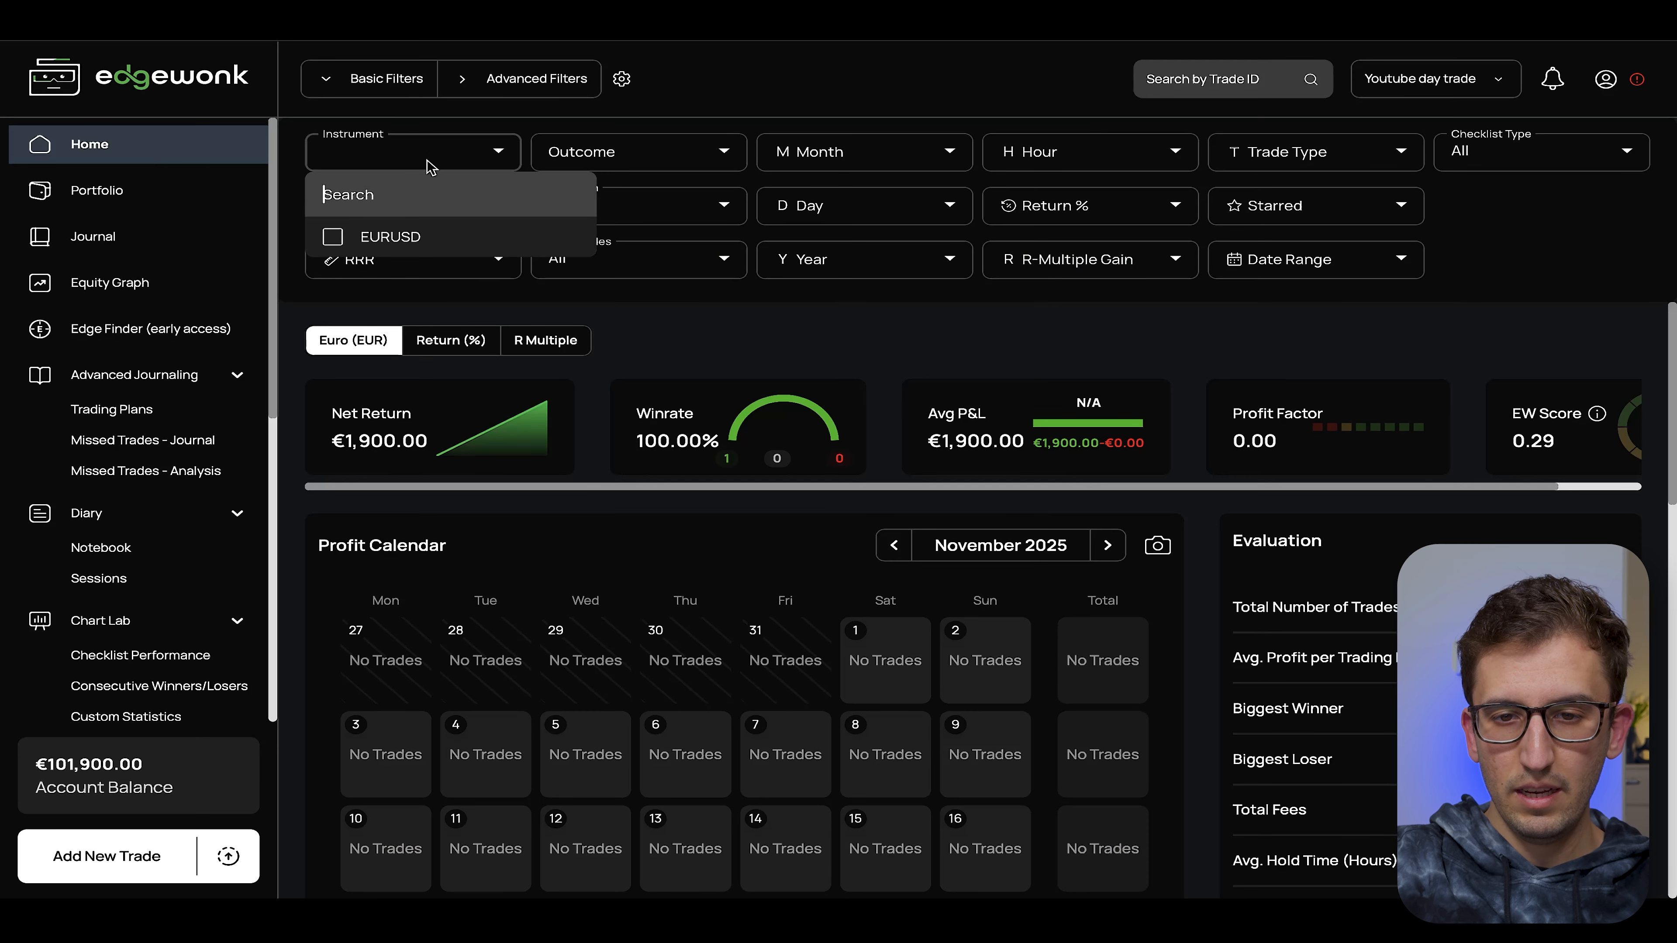
left_click(333, 237)
Step: Add an advanced filter on Custom Stat 1 with the value "support 4h"
left_click(571, 78)
left_click(646, 205)
left_click(594, 288)
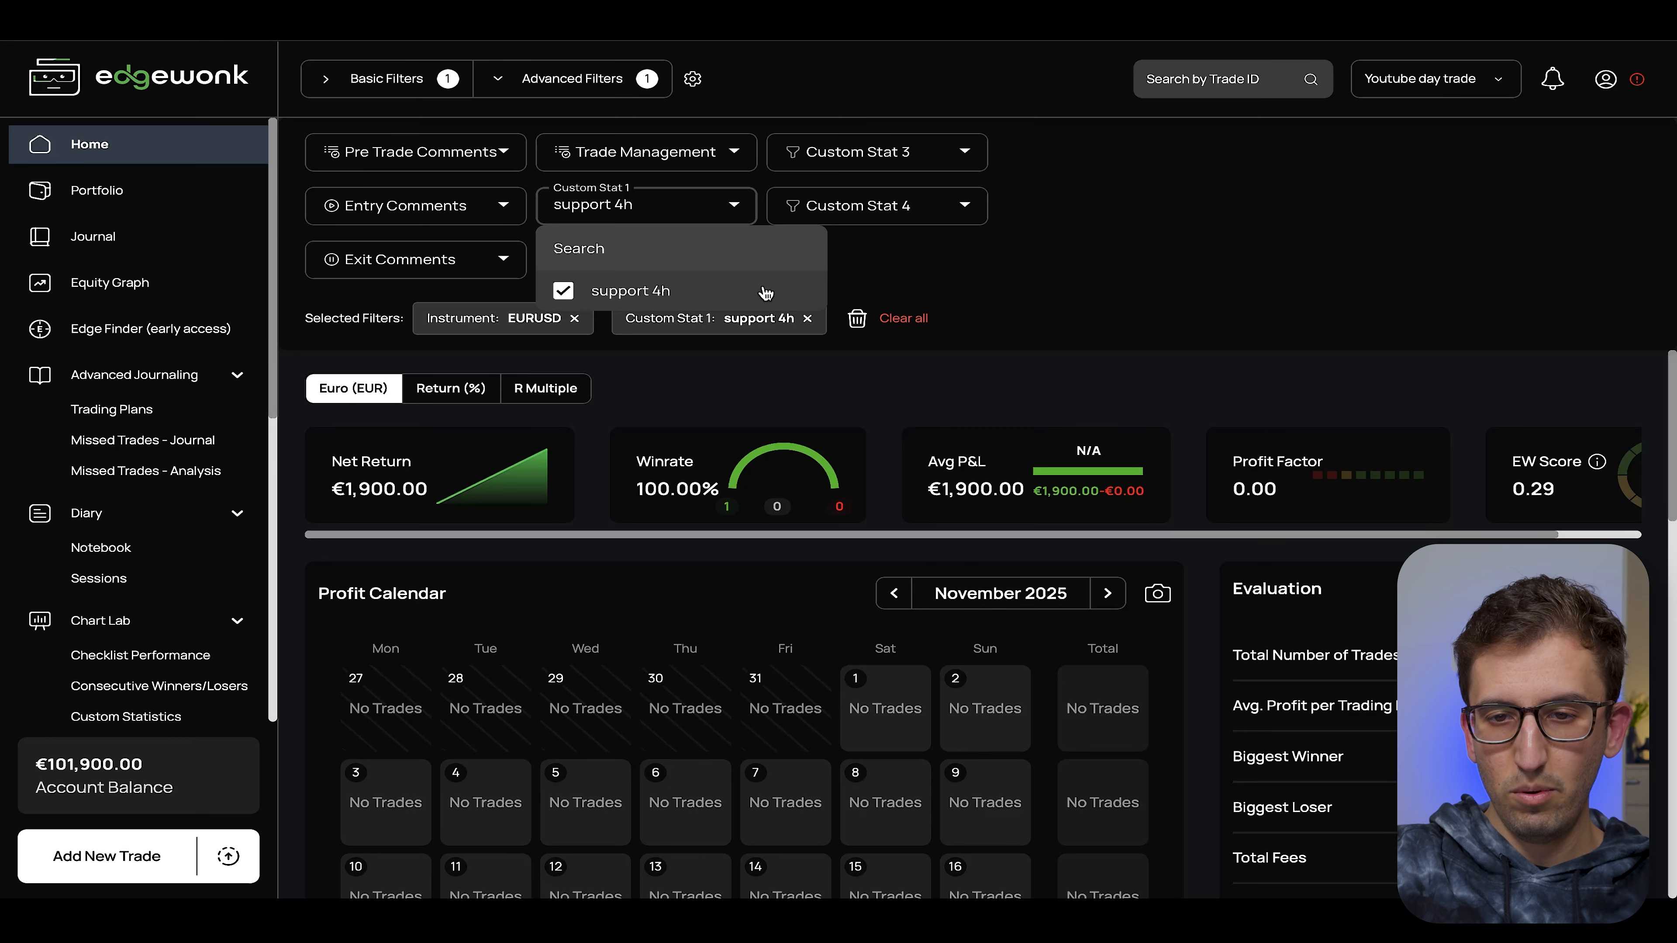
left_click(1001, 318)
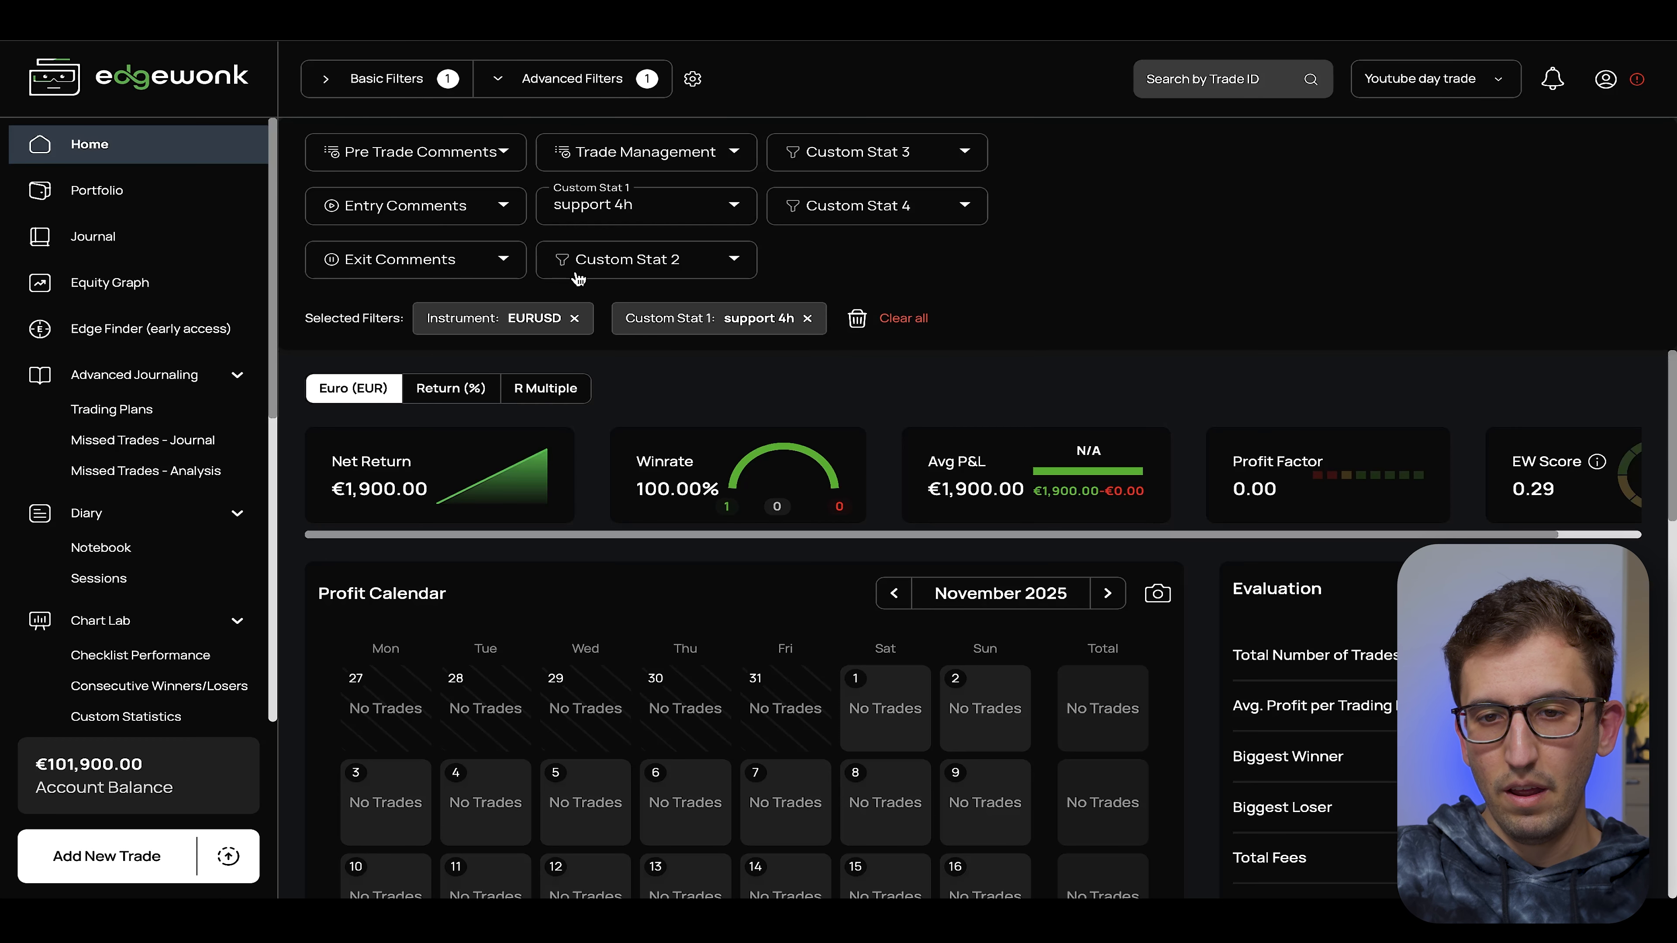